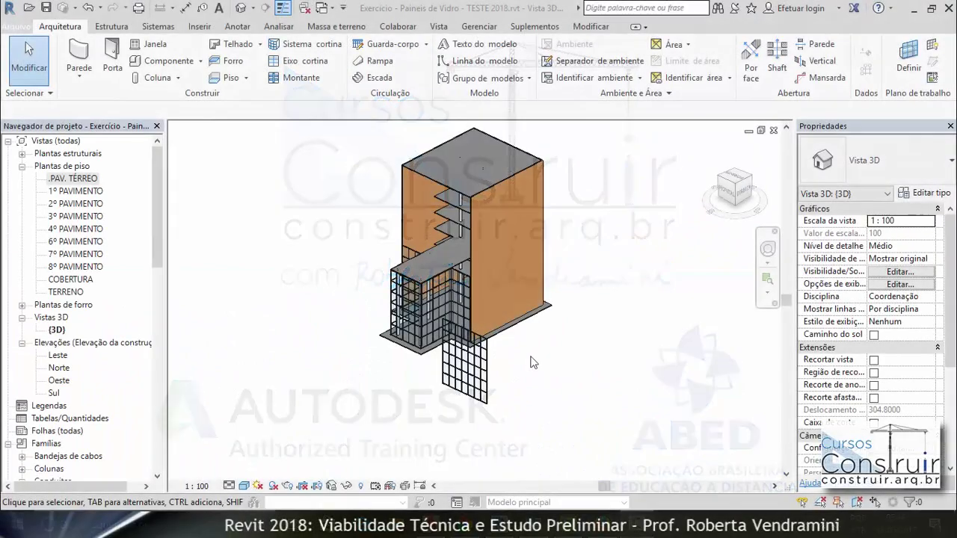
Orbit and zoom the 3D model to inspect the curtain wall and the loose glass panel.
{"action": "mouse_move", "coordinate": [533, 361]}
{"action": "middle_mouse_down", "text": "shift"}
{"action": "mouse_move", "coordinate": [504, 360]}
{"action": "mouse_move", "coordinate": [696, 365]}
{"action": "middle_mouse_up", "text": "shift"}
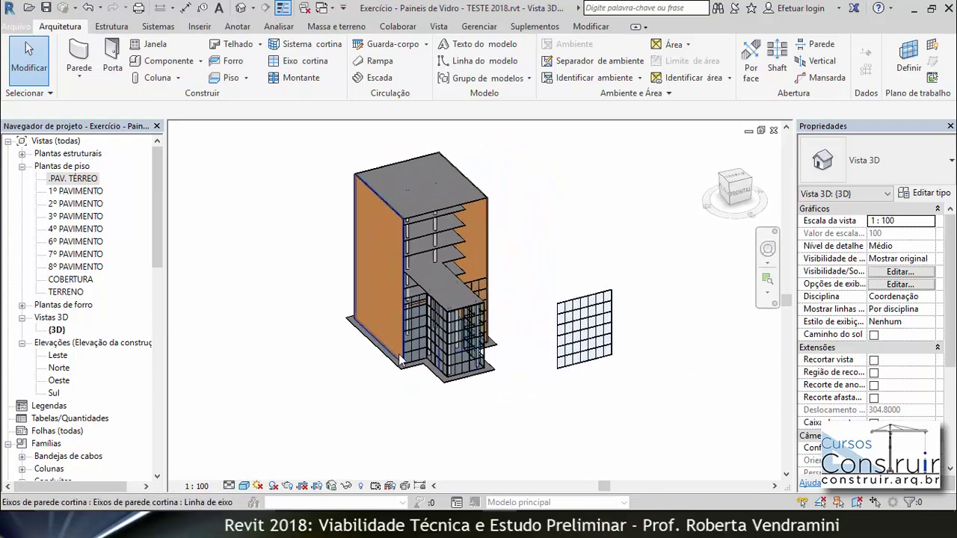
{"action": "scroll", "coordinate": [418, 362], "scroll_direction": "up", "scroll_amount": 2}
{"action": "scroll", "coordinate": [449, 360], "scroll_direction": "up", "scroll_amount": 1}
{"action": "scroll", "coordinate": [463, 360], "scroll_direction": "up", "scroll_amount": 1}
{"action": "scroll", "coordinate": [452, 359], "scroll_direction": "up", "scroll_amount": 1}
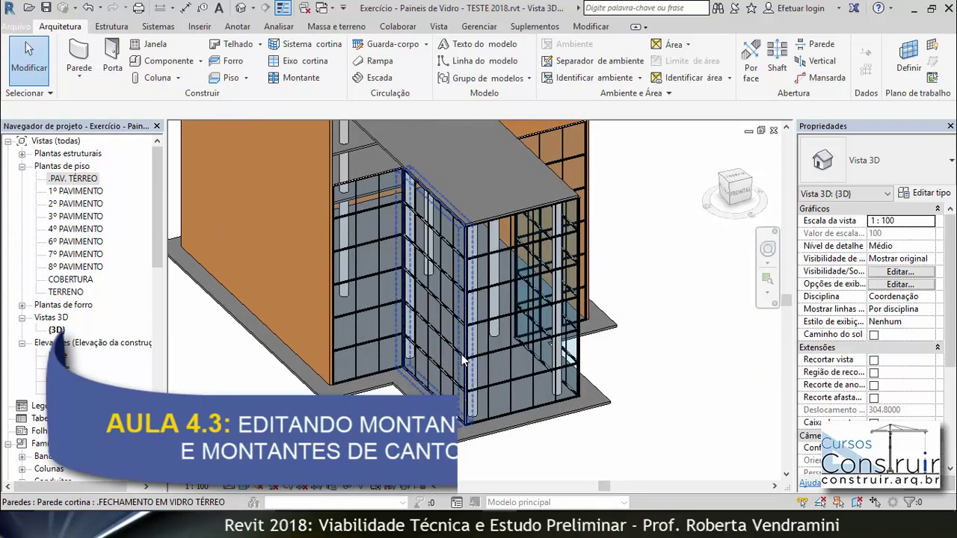
{"action": "scroll", "coordinate": [441, 357], "scroll_direction": "up", "scroll_amount": 1}
{"action": "scroll", "coordinate": [430, 355], "scroll_direction": "up", "scroll_amount": 1}
{"action": "scroll", "coordinate": [441, 351], "scroll_direction": "down", "scroll_amount": 2}
{"action": "scroll", "coordinate": [459, 343], "scroll_direction": "down", "scroll_amount": 2}
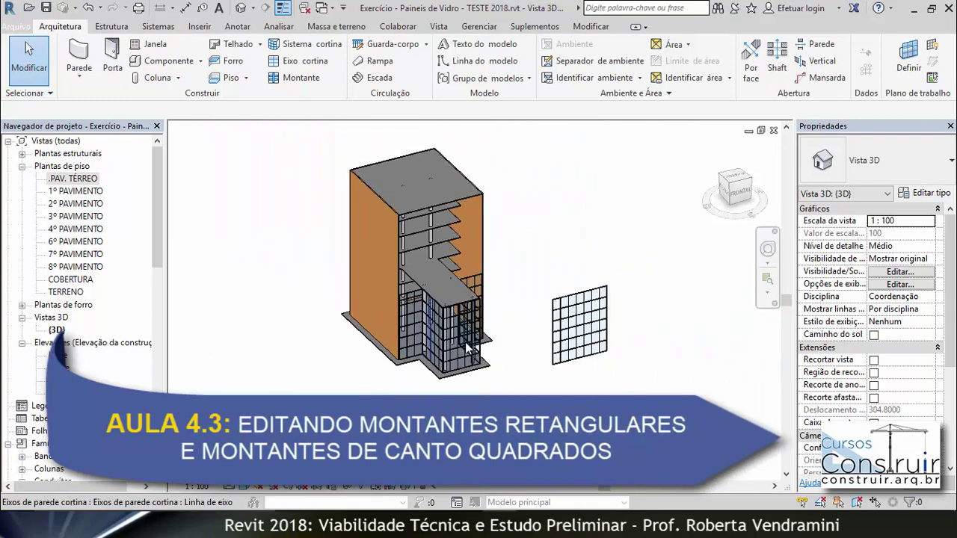
{"action": "mouse_move", "coordinate": [465, 341]}
{"action": "middle_mouse_down", "text": "shift"}
{"action": "mouse_move", "coordinate": [509, 359]}
{"action": "mouse_move", "coordinate": [401, 369]}
{"action": "middle_mouse_up", "text": "shift"}
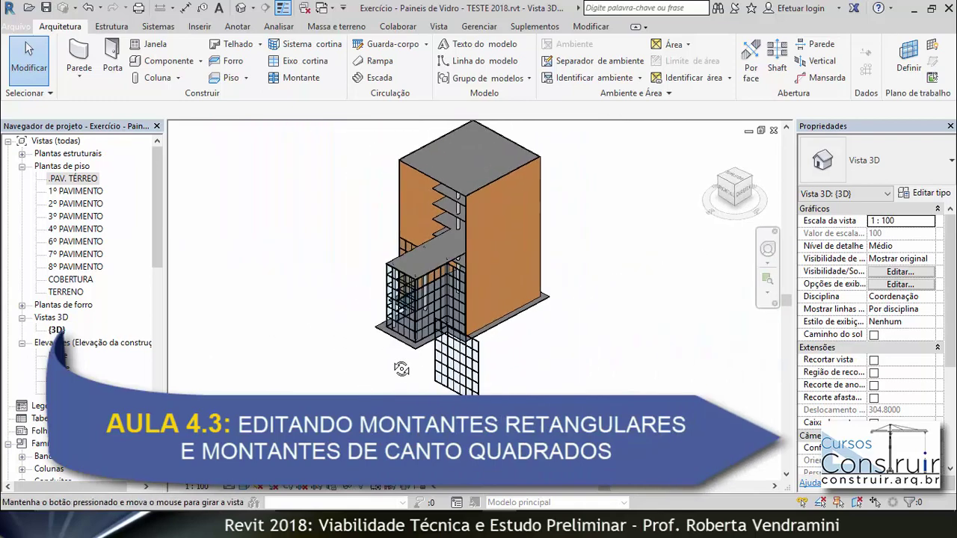
{"action": "middle_click_drag", "start_coordinate": [482, 371], "coordinate": [463, 377], "text": "shift"}
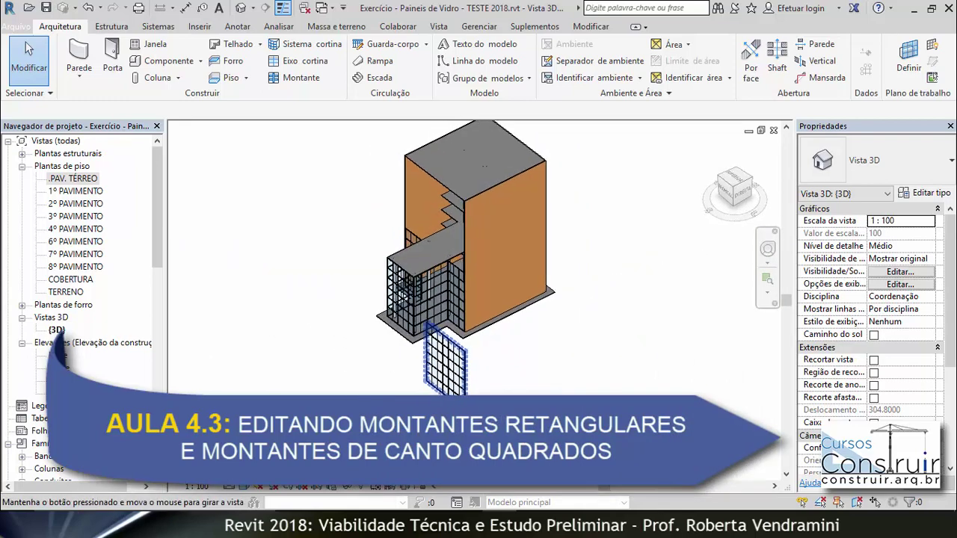
{"action": "scroll", "coordinate": [454, 381], "scroll_direction": "up", "scroll_amount": 2}
{"action": "scroll", "coordinate": [454, 382], "scroll_direction": "up", "scroll_amount": 2}
{"action": "scroll", "coordinate": [441, 382], "scroll_direction": "up", "scroll_amount": 2}
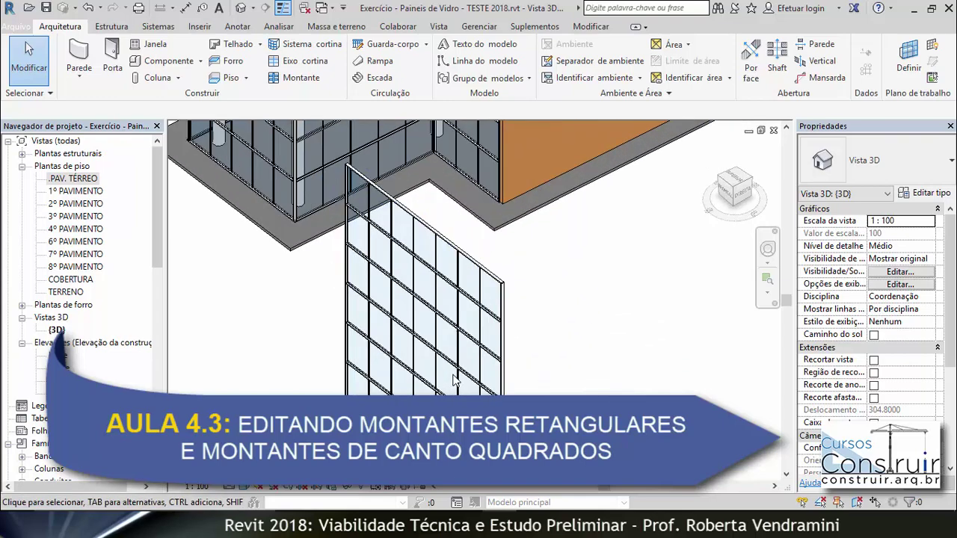
{"action": "scroll", "coordinate": [383, 387], "scroll_direction": "up", "scroll_amount": 3}
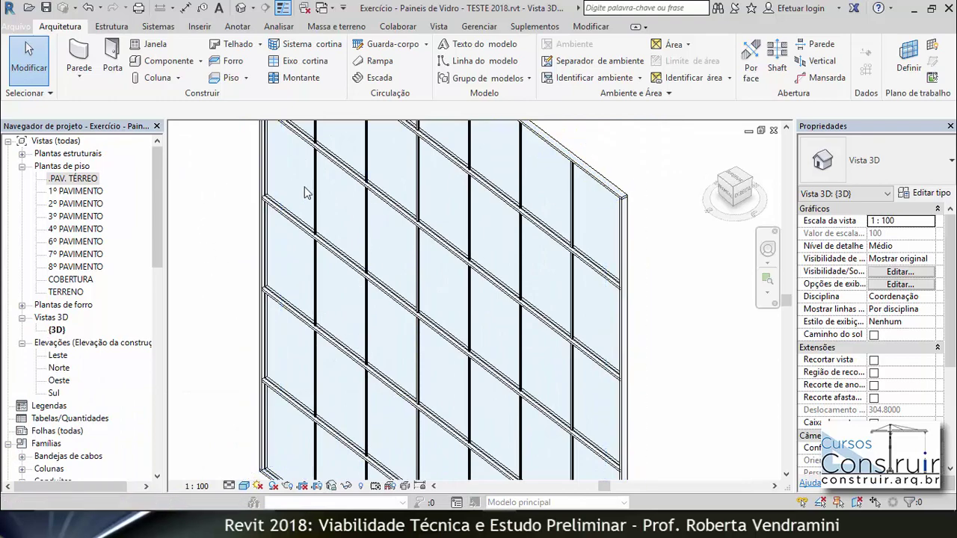
{"action": "scroll", "coordinate": [419, 302], "scroll_direction": "down", "scroll_amount": 3}
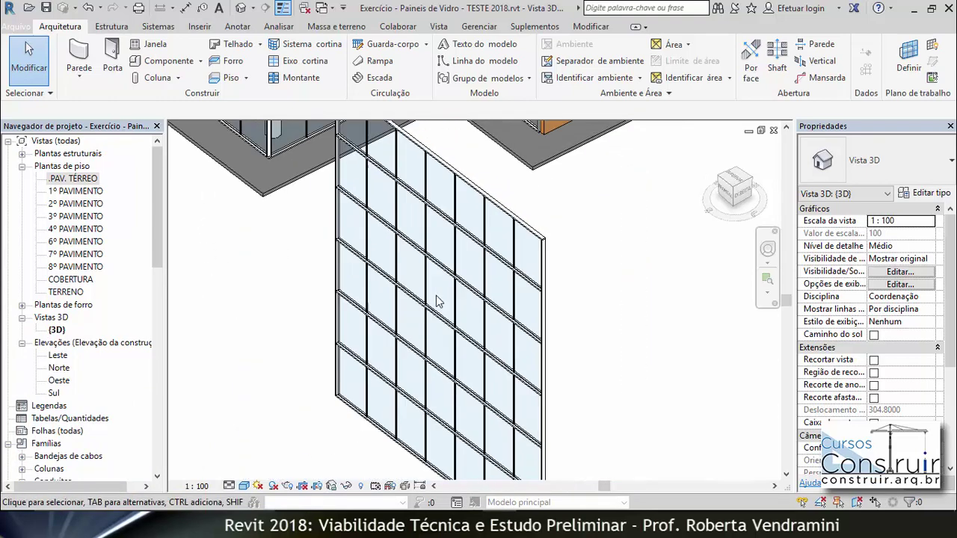
{"action": "middle_click_drag", "start_coordinate": [489, 269], "coordinate": [486, 293], "text": "shift"}
{"action": "scroll", "coordinate": [470, 224], "scroll_direction": "up", "scroll_amount": 2}
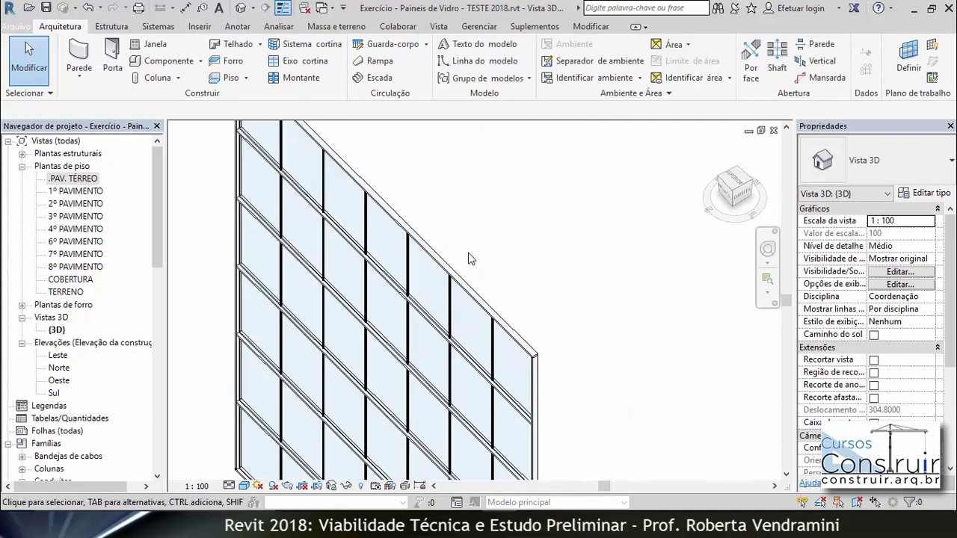
{"action": "scroll", "coordinate": [464, 255], "scroll_direction": "up", "scroll_amount": 2}
{"action": "scroll", "coordinate": [464, 269], "scroll_direction": "up", "scroll_amount": 2}
{"action": "scroll", "coordinate": [464, 269], "scroll_direction": "up", "scroll_amount": 2}
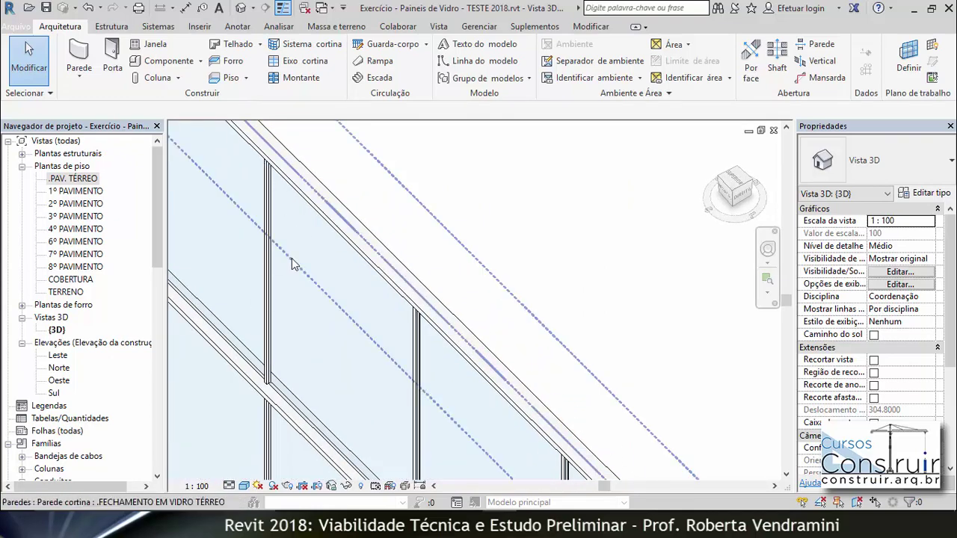
{"action": "scroll", "coordinate": [456, 321], "scroll_direction": "up", "scroll_amount": 2}
{"action": "scroll", "coordinate": [448, 313], "scroll_direction": "up", "scroll_amount": 2}
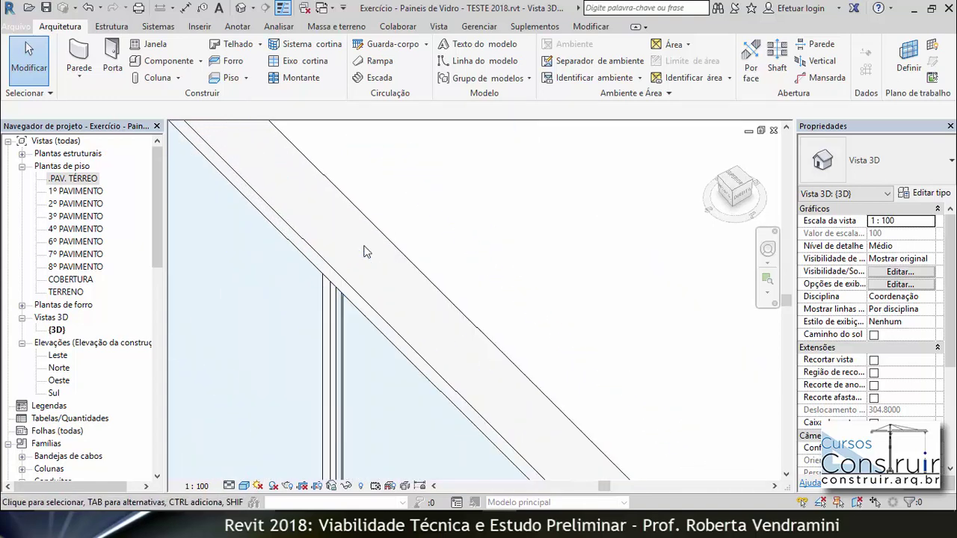
{"action": "scroll", "coordinate": [473, 318], "scroll_direction": "down", "scroll_amount": 2}
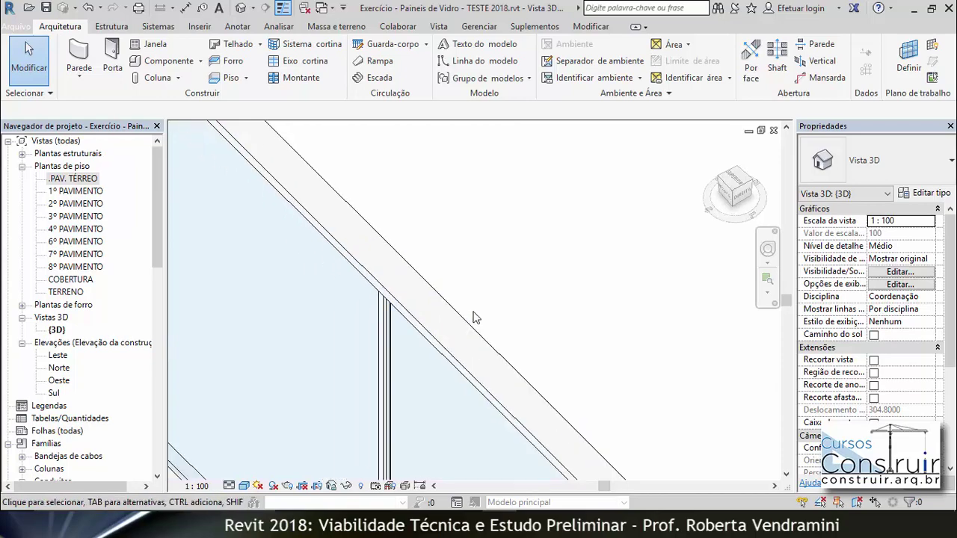
{"action": "scroll", "coordinate": [473, 318], "scroll_direction": "down", "scroll_amount": 2}
{"action": "scroll", "coordinate": [474, 318], "scroll_direction": "down", "scroll_amount": 2}
{"action": "scroll", "coordinate": [448, 323], "scroll_direction": "down", "scroll_amount": 2}
{"action": "scroll", "coordinate": [415, 331], "scroll_direction": "down", "scroll_amount": 1}
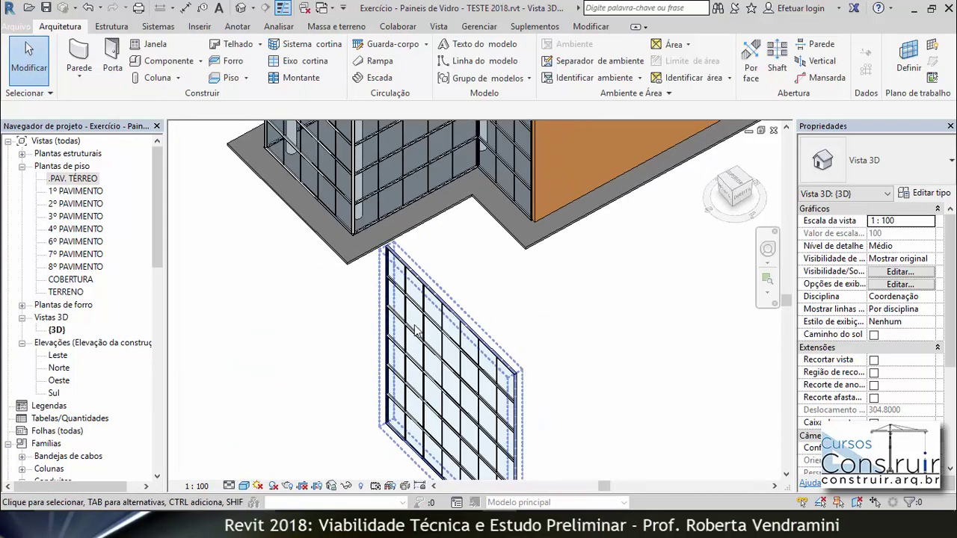
{"action": "scroll", "coordinate": [415, 331], "scroll_direction": "down", "scroll_amount": 2}
Open the .PAV. TÉRREO floor plan and zoom in on it.
{"action": "left_click", "coordinate": [84, 180]}
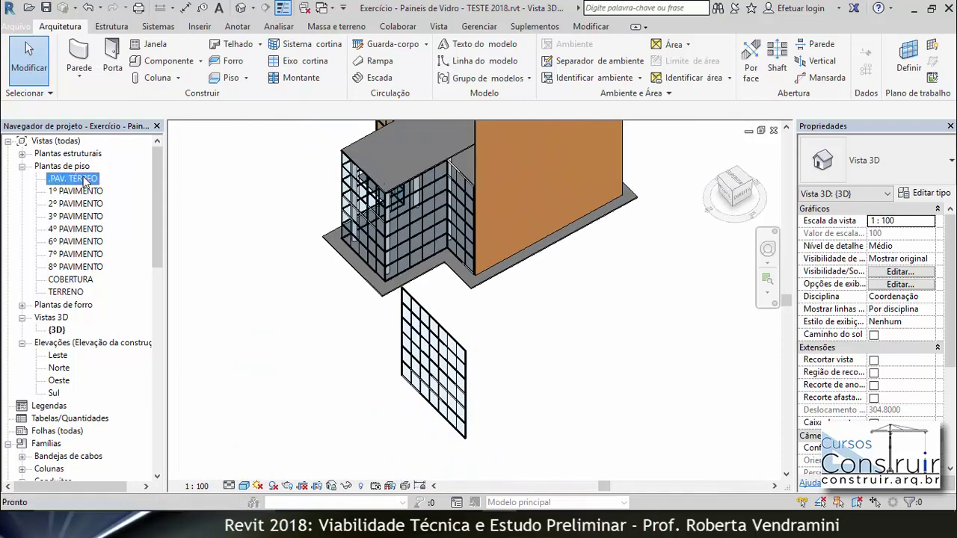
{"action": "double_click", "coordinate": [84, 181]}
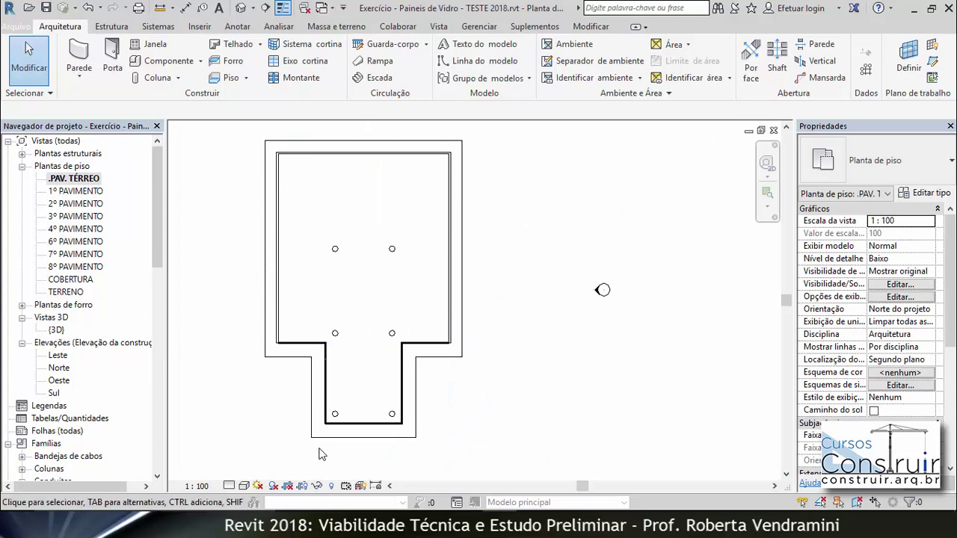
{"action": "scroll", "coordinate": [319, 454], "scroll_direction": "up", "scroll_amount": 2}
{"action": "scroll", "coordinate": [320, 443], "scroll_direction": "up", "scroll_amount": 2}
{"action": "scroll", "coordinate": [320, 439], "scroll_direction": "up", "scroll_amount": 2}
{"action": "scroll", "coordinate": [321, 437], "scroll_direction": "up", "scroll_amount": 3}
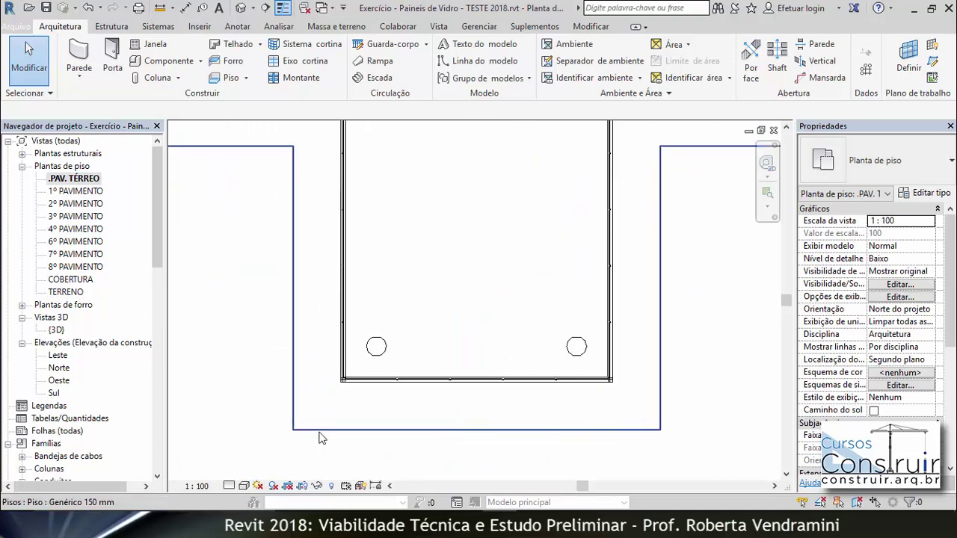
{"action": "scroll", "coordinate": [326, 416], "scroll_direction": "up", "scroll_amount": 2}
{"action": "scroll", "coordinate": [336, 389], "scroll_direction": "up", "scroll_amount": 2}
{"action": "scroll", "coordinate": [357, 367], "scroll_direction": "up", "scroll_amount": 2}
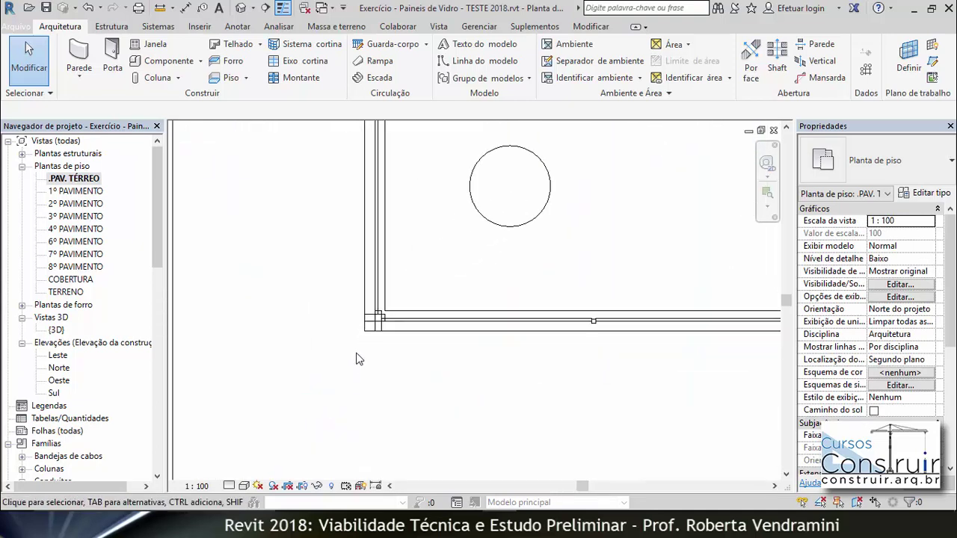
{"action": "scroll", "coordinate": [357, 359], "scroll_direction": "up", "scroll_amount": 2}
{"action": "scroll", "coordinate": [389, 345], "scroll_direction": "up", "scroll_amount": 1}
{"action": "scroll", "coordinate": [379, 362], "scroll_direction": "down", "scroll_amount": 1}
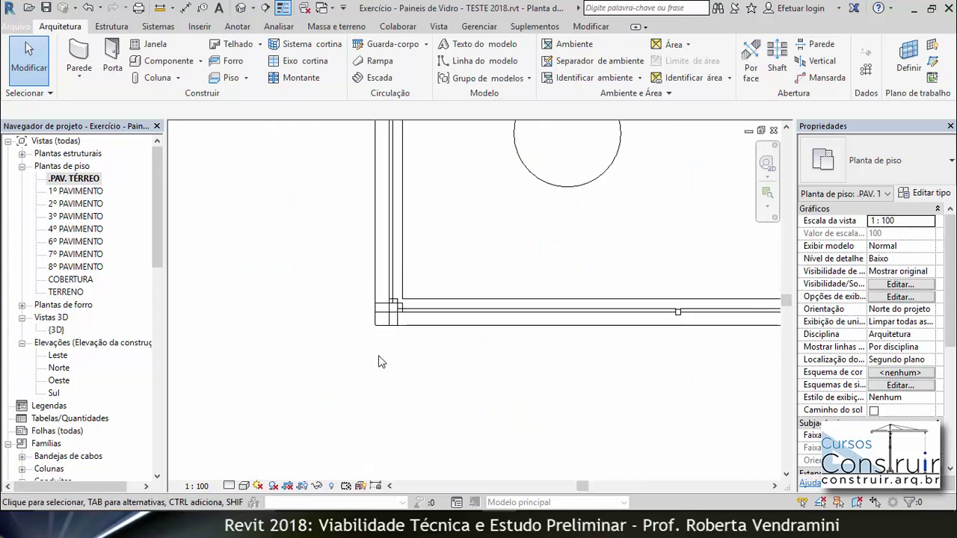
{"action": "scroll", "coordinate": [378, 362], "scroll_direction": "up", "scroll_amount": 1}
Set the plan's detail level to Alto and its visual style to Realista.
{"action": "left_click", "coordinate": [229, 486]}
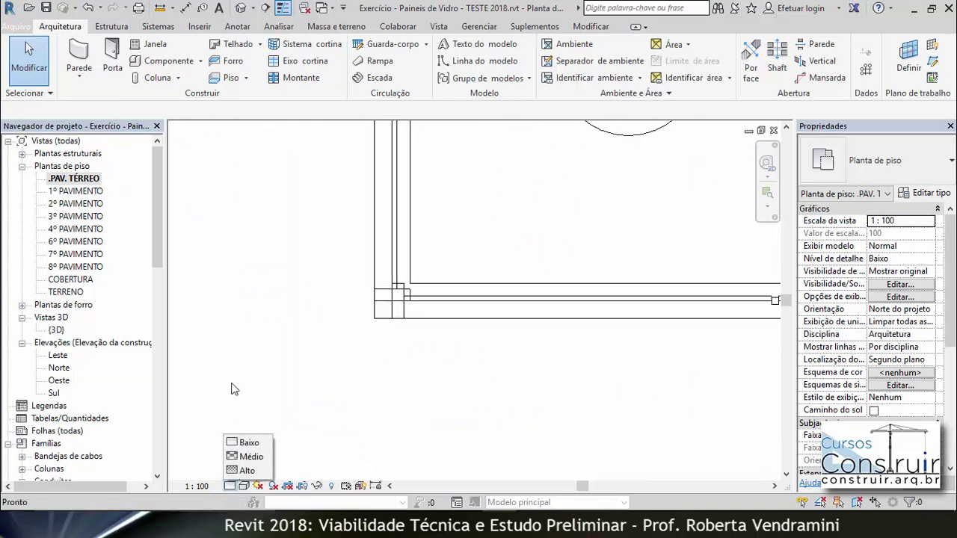
{"action": "left_click", "coordinate": [247, 470]}
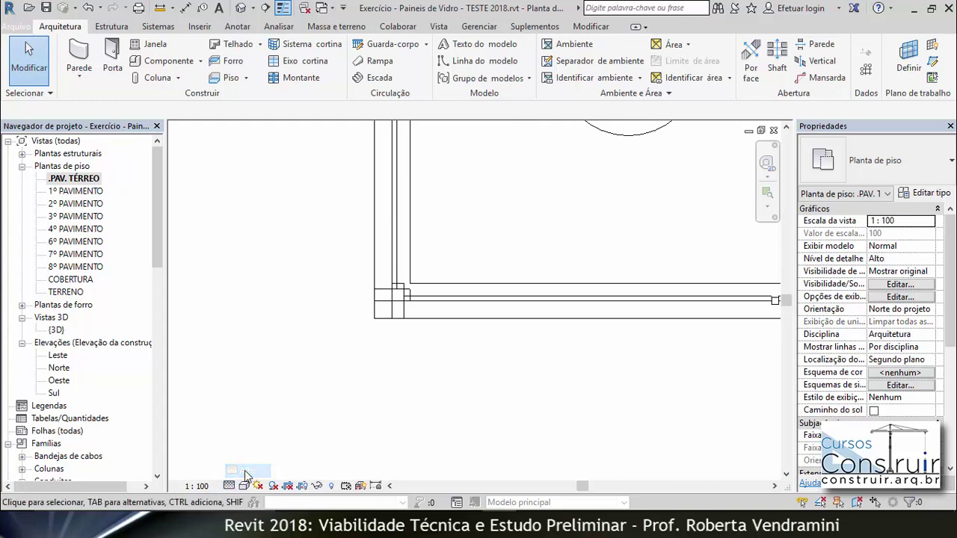
{"action": "left_click", "coordinate": [244, 486]}
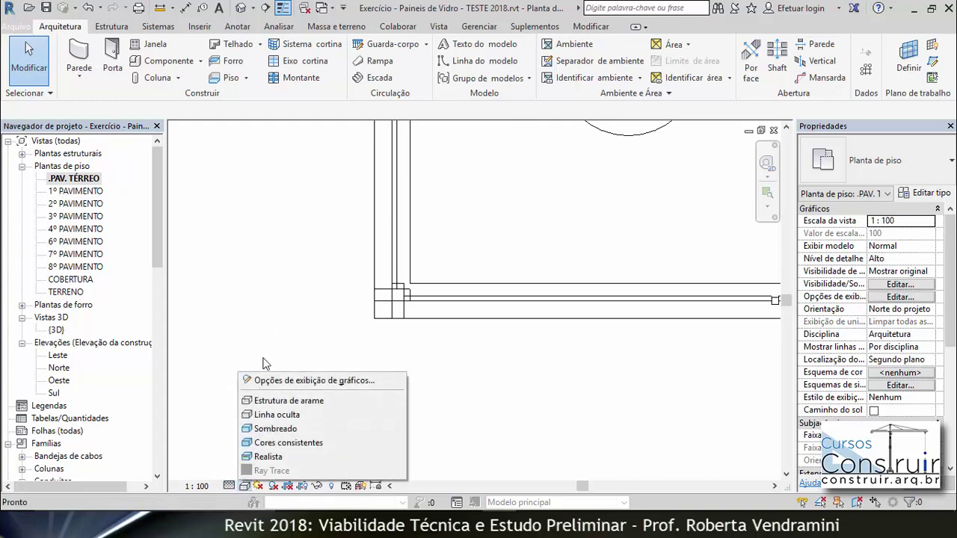
{"action": "left_click", "coordinate": [268, 456]}
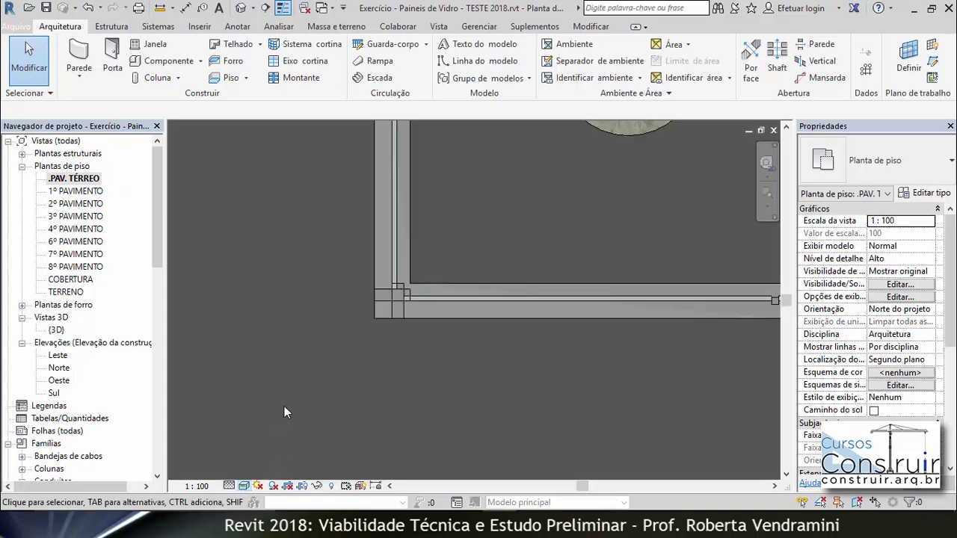
{"action": "scroll", "coordinate": [325, 361], "scroll_direction": "down", "scroll_amount": 2}
{"action": "scroll", "coordinate": [336, 352], "scroll_direction": "down", "scroll_amount": 3}
{"action": "scroll", "coordinate": [337, 352], "scroll_direction": "down", "scroll_amount": 2}
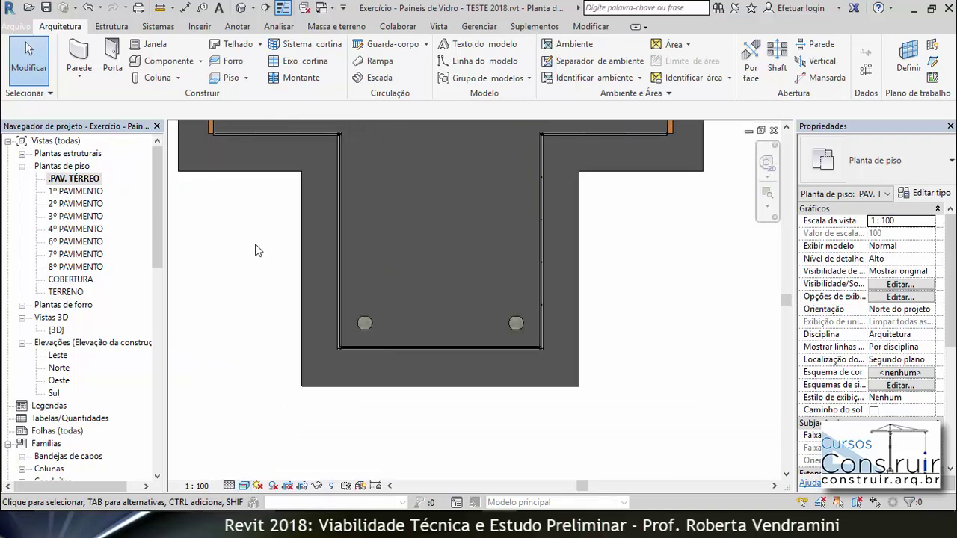
{"action": "scroll", "coordinate": [396, 343], "scroll_direction": "down", "scroll_amount": 1}
{"action": "scroll", "coordinate": [305, 250], "scroll_direction": "up", "scroll_amount": 1}
{"action": "scroll", "coordinate": [294, 230], "scroll_direction": "up", "scroll_amount": 1}
{"action": "scroll", "coordinate": [287, 218], "scroll_direction": "up", "scroll_amount": 2}
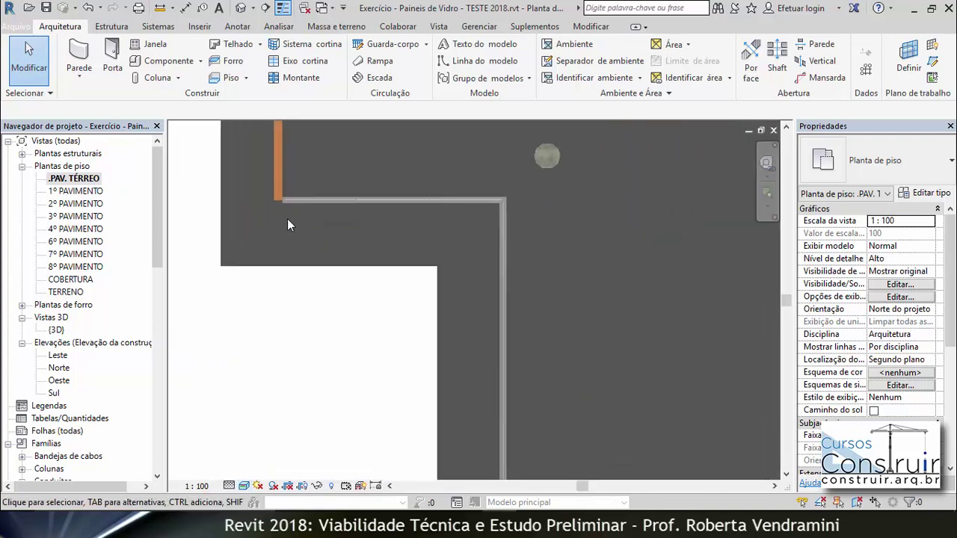
{"action": "scroll", "coordinate": [306, 194], "scroll_direction": "up", "scroll_amount": 1}
{"action": "scroll", "coordinate": [303, 193], "scroll_direction": "up", "scroll_amount": 1}
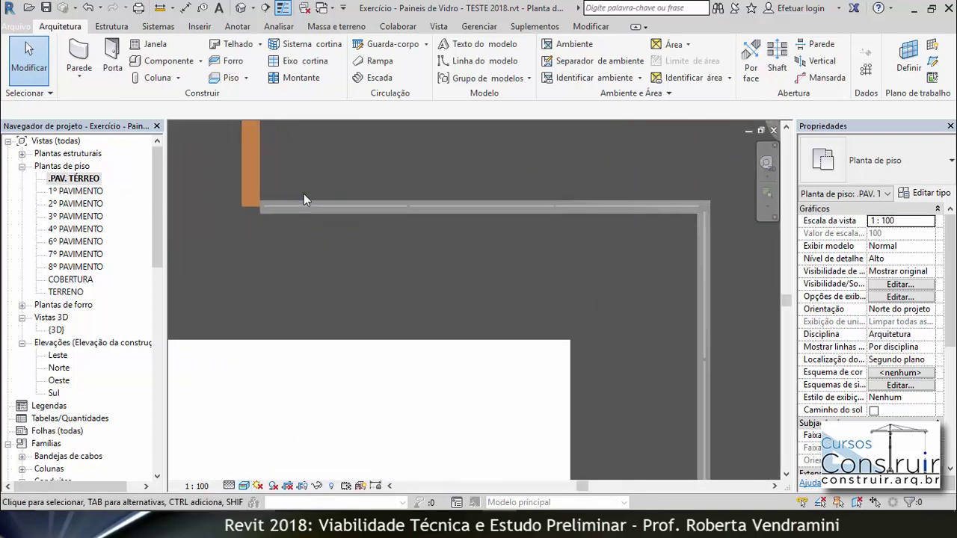
{"action": "scroll", "coordinate": [329, 224], "scroll_direction": "up", "scroll_amount": 1}
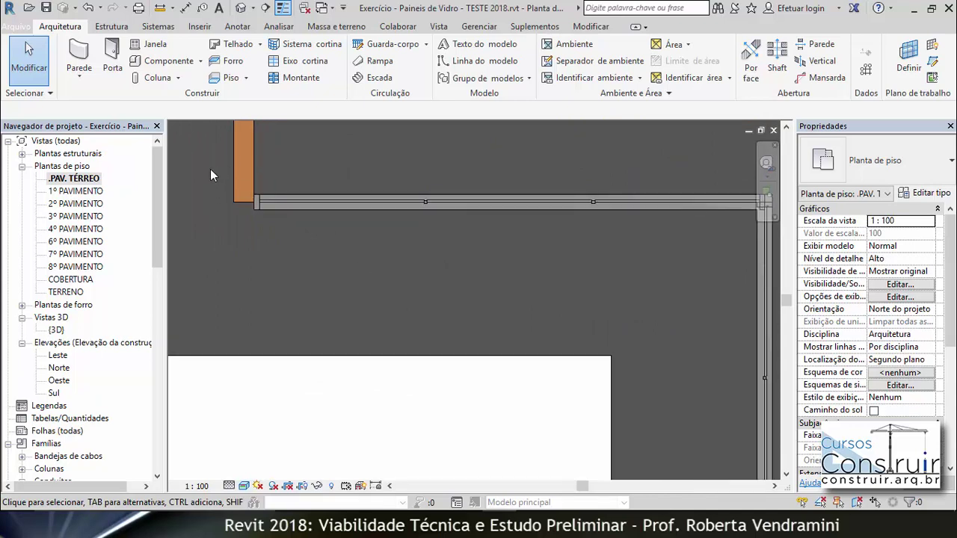
{"action": "scroll", "coordinate": [210, 169], "scroll_direction": "up", "scroll_amount": 1}
{"action": "scroll", "coordinate": [210, 169], "scroll_direction": "up", "scroll_amount": 1}
{"action": "scroll", "coordinate": [209, 169], "scroll_direction": "up", "scroll_amount": 1}
{"action": "scroll", "coordinate": [210, 168], "scroll_direction": "up", "scroll_amount": 1}
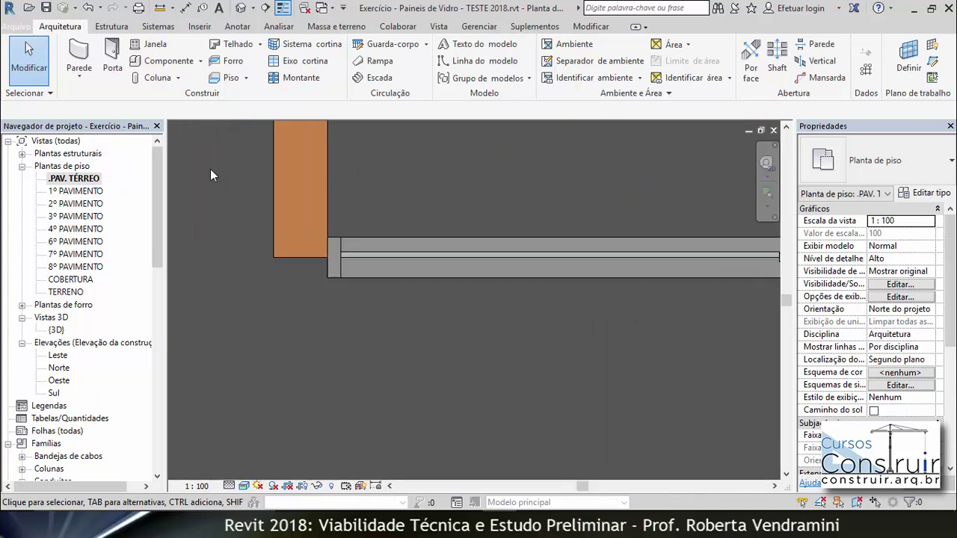
{"action": "scroll", "coordinate": [210, 168], "scroll_direction": "up", "scroll_amount": 1}
{"action": "scroll", "coordinate": [212, 169], "scroll_direction": "up", "scroll_amount": 1}
{"action": "scroll", "coordinate": [538, 276], "scroll_direction": "up", "scroll_amount": 1}
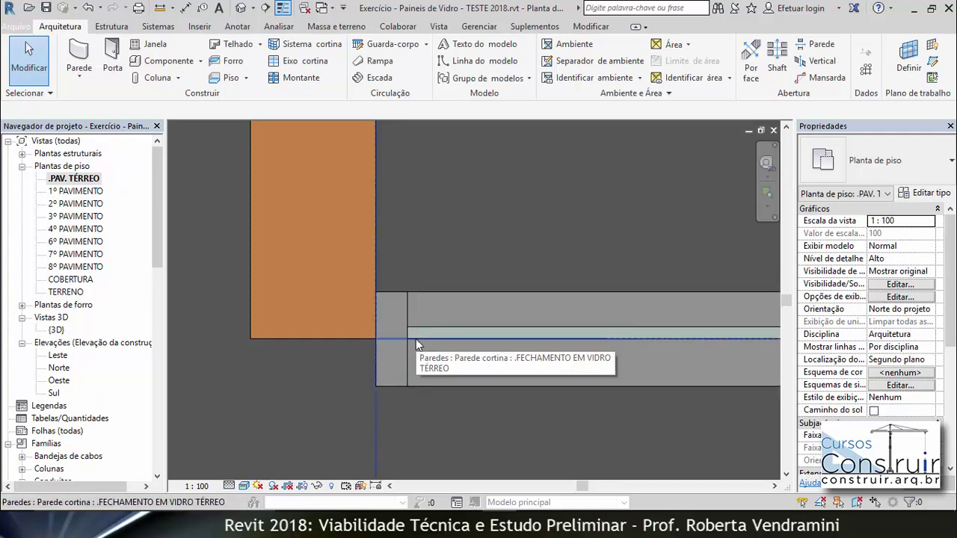
{"action": "scroll", "coordinate": [351, 239], "scroll_direction": "down", "scroll_amount": 4}
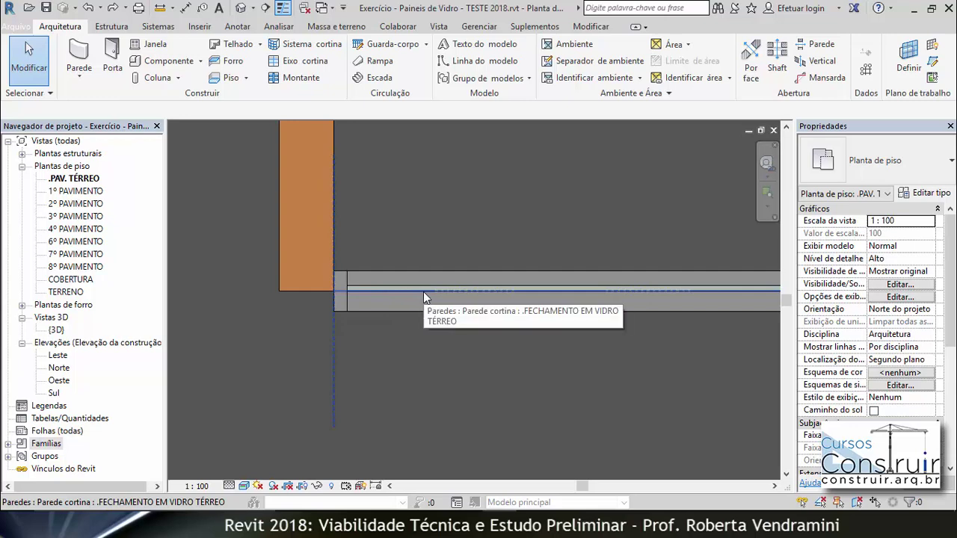
{"action": "scroll", "coordinate": [370, 280], "scroll_direction": "up", "scroll_amount": 2}
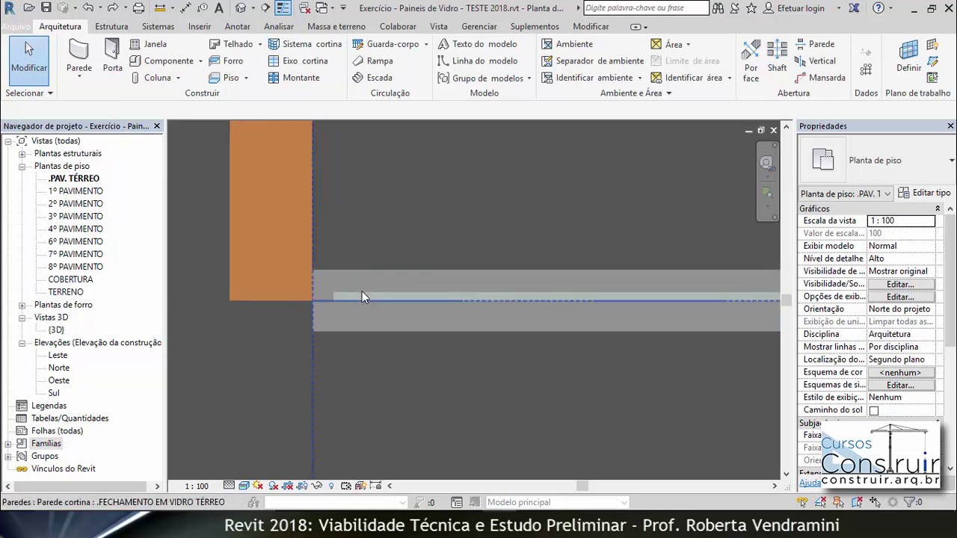
{"action": "scroll", "coordinate": [362, 296], "scroll_direction": "up", "scroll_amount": 2}
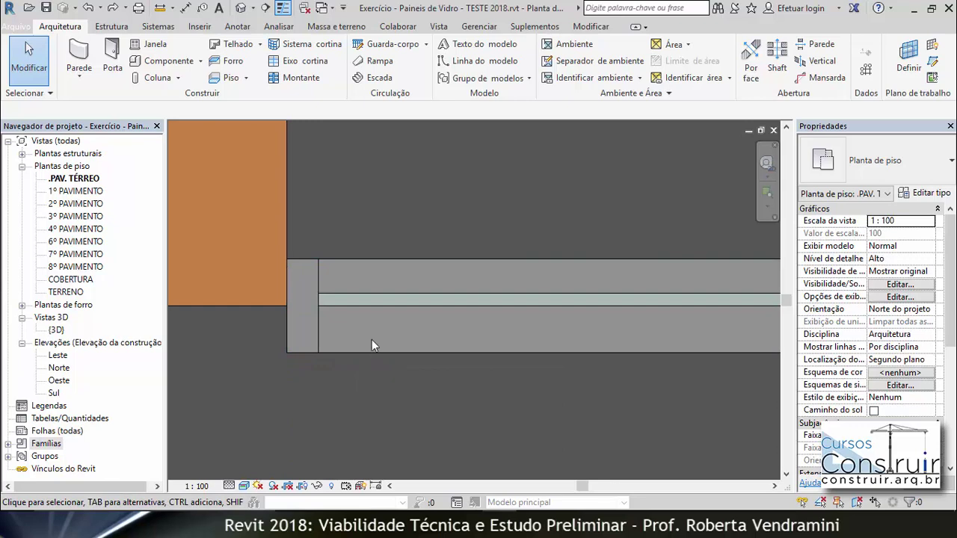
{"action": "scroll", "coordinate": [374, 307], "scroll_direction": "down", "scroll_amount": 2}
{"action": "scroll", "coordinate": [374, 308], "scroll_direction": "down", "scroll_amount": 1}
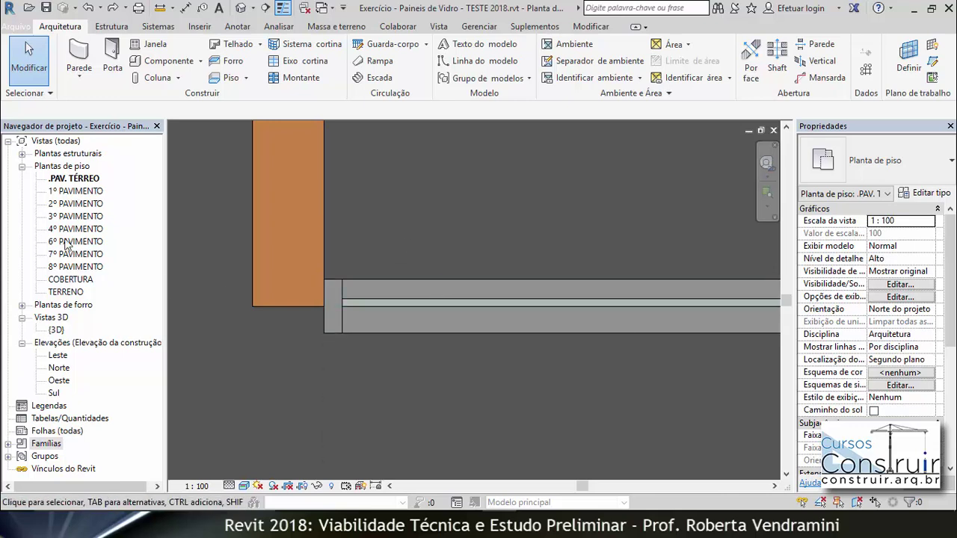
Under Famílias > Montantes de parede cortina, select the 50 x 150mm Montante retangular type and right-click it.
{"action": "left_click", "coordinate": [8, 443]}
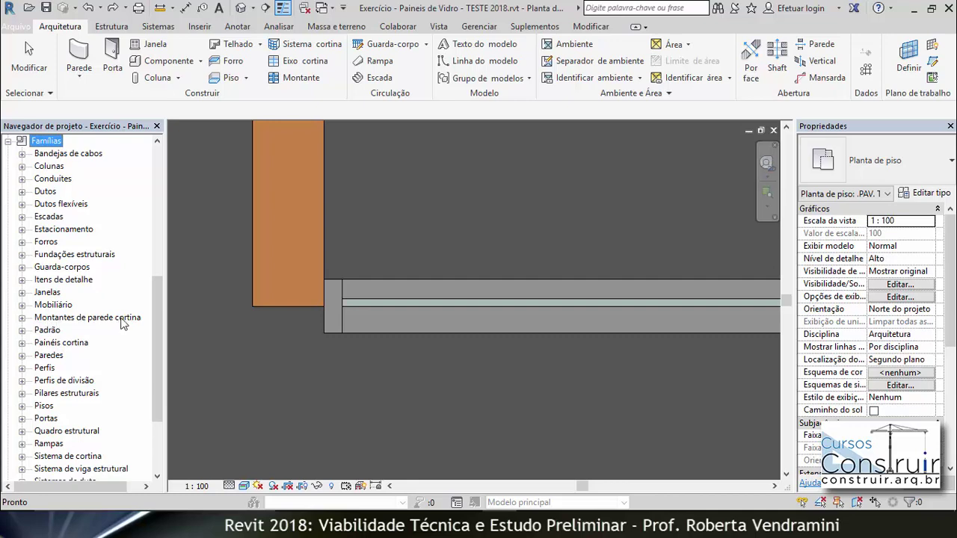
{"action": "left_click", "coordinate": [21, 317]}
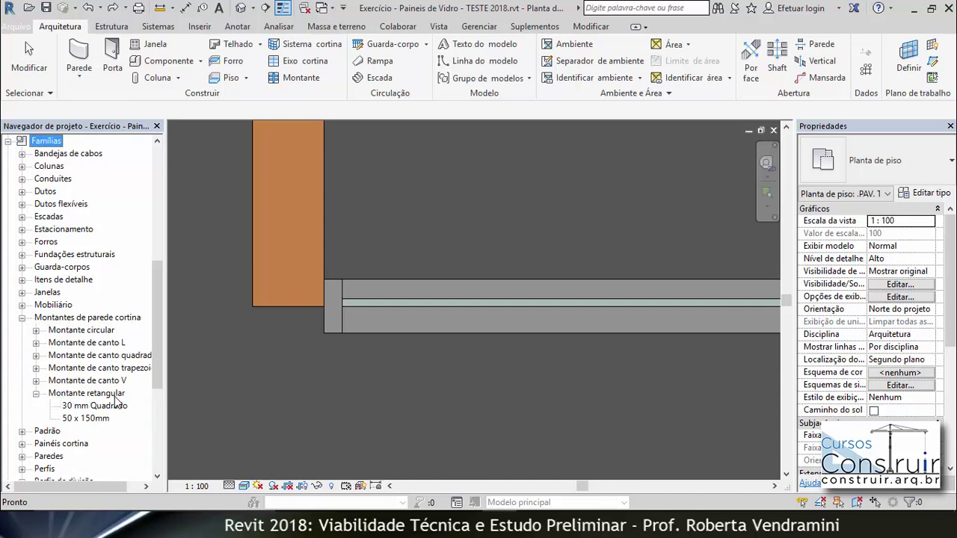
{"action": "left_click", "coordinate": [83, 419]}
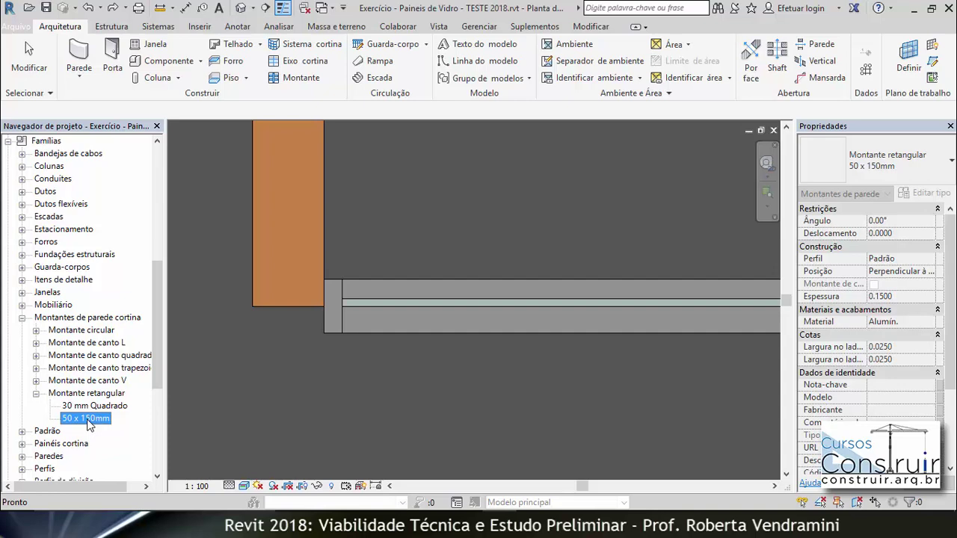
{"action": "right_click", "coordinate": [87, 422]}
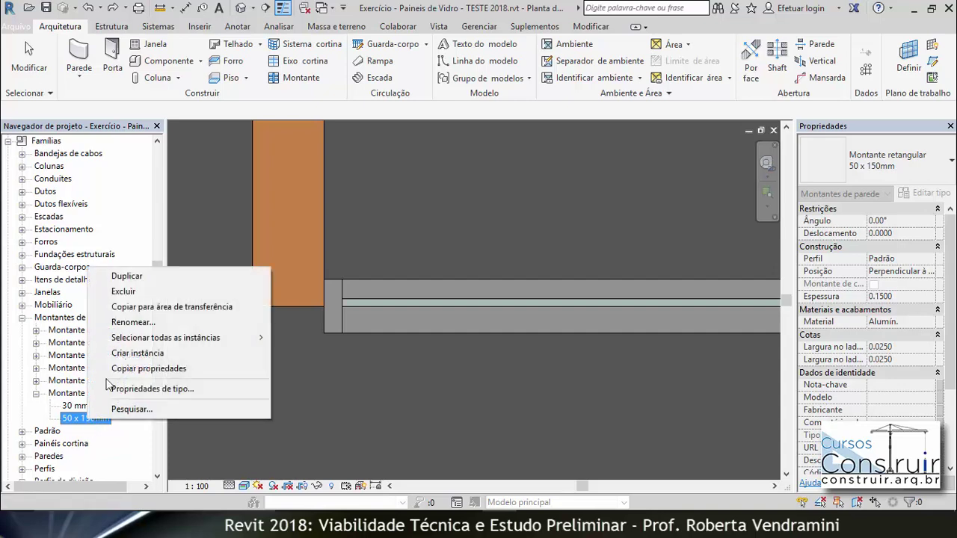
Duplicate the 50 x 150mm mullion type and rename the copy '.MONTANTE 7x20cm - ALINHADO'.
{"action": "left_click", "coordinate": [128, 279]}
{"action": "left_click", "coordinate": [118, 430]}
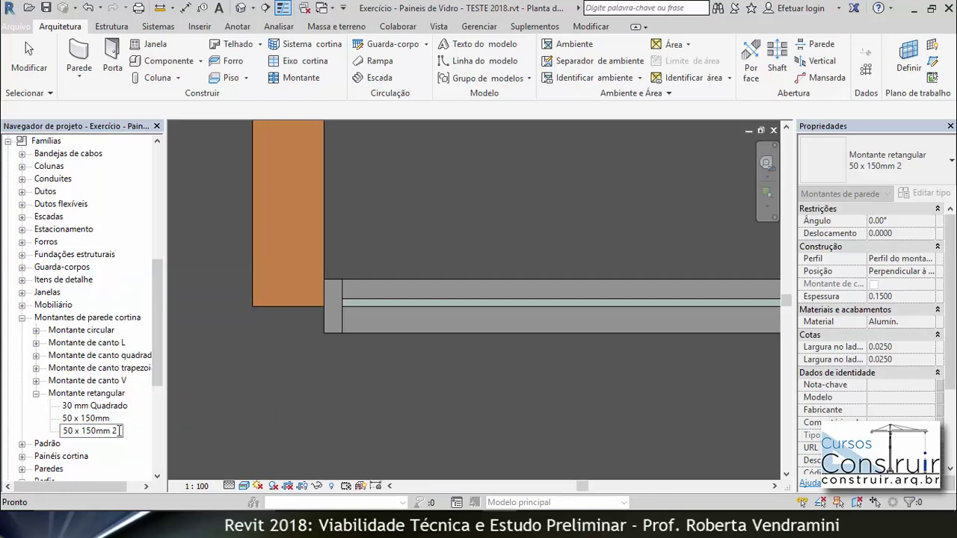
{"action": "left_click_drag", "start_coordinate": [118, 430], "coordinate": [65, 431]}
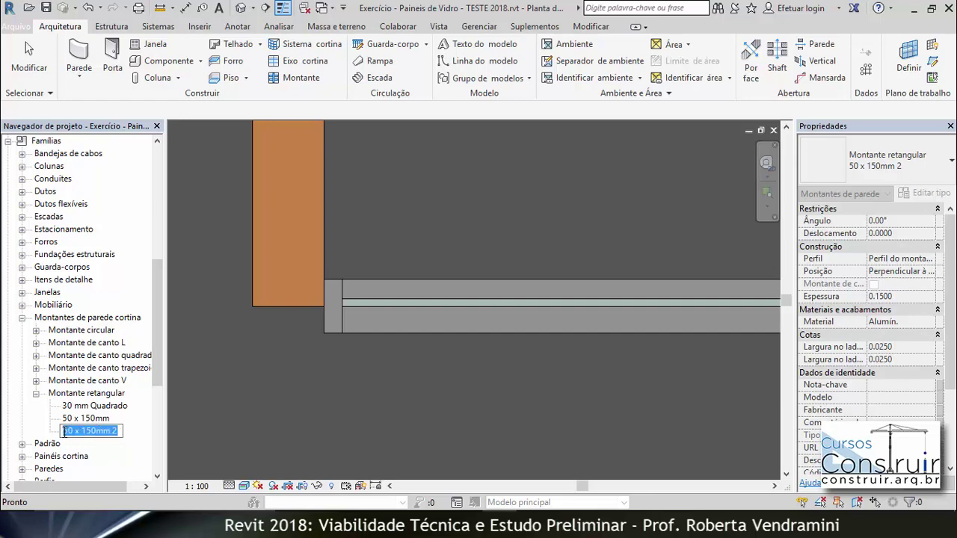
{"action": "key", "text": "BackSpace"}
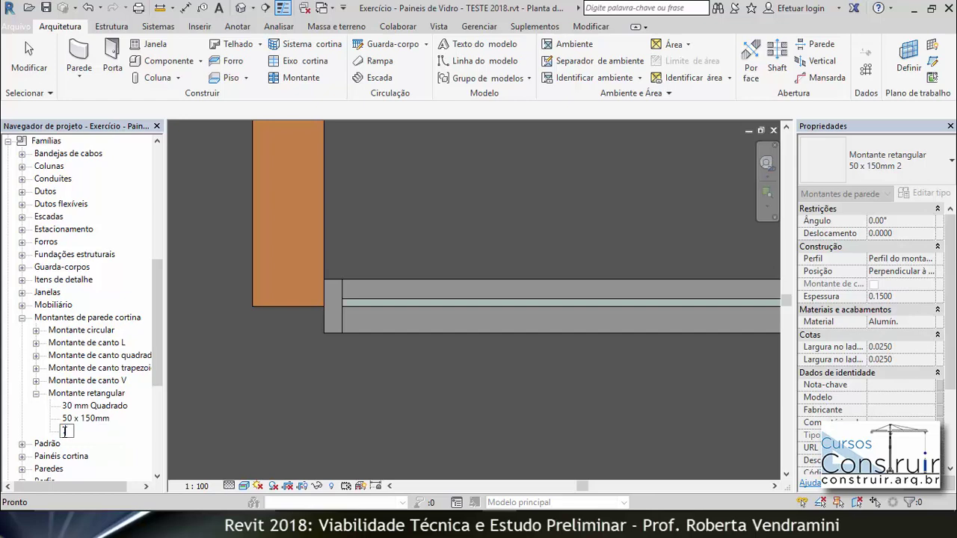
{"action": "type", "text": "MONTANTE 7x20cm"}
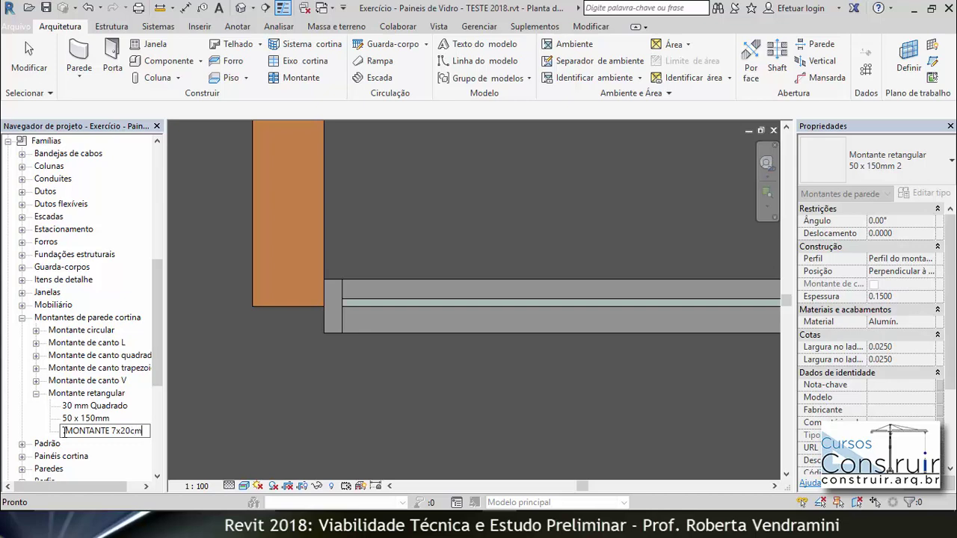
{"action": "type", "text": "- AL"}
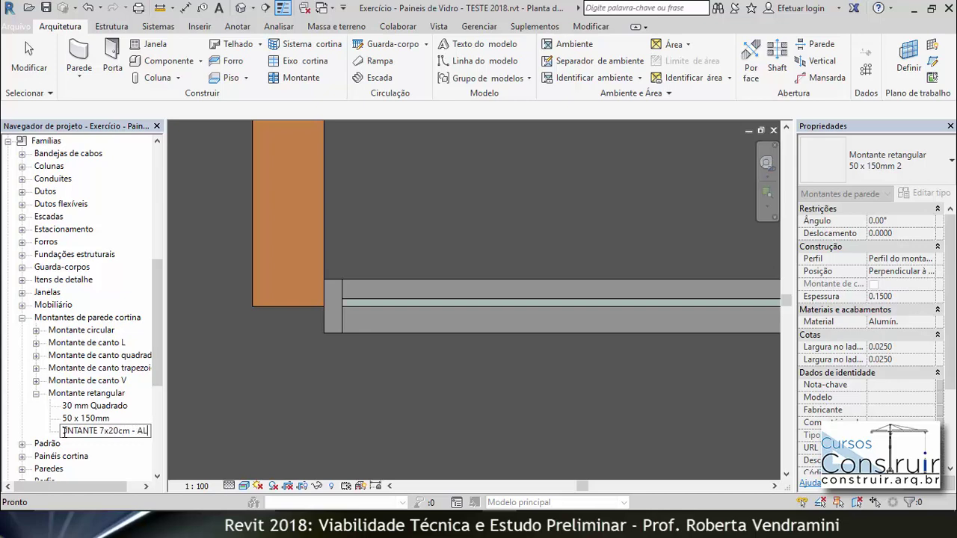
{"action": "type", "text": "INHADO"}
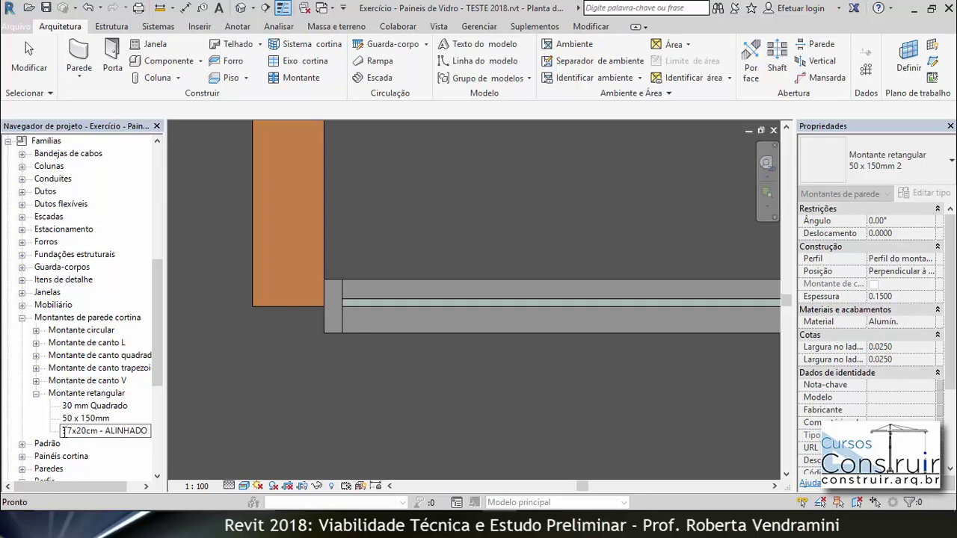
{"action": "left_click", "coordinate": [207, 426]}
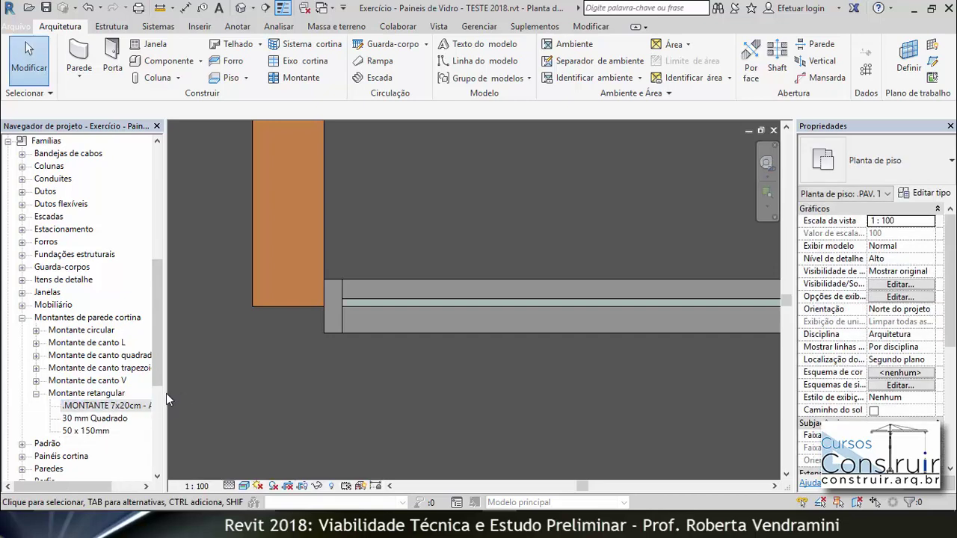
{"action": "left_click_drag", "start_coordinate": [166, 393], "coordinate": [211, 400]}
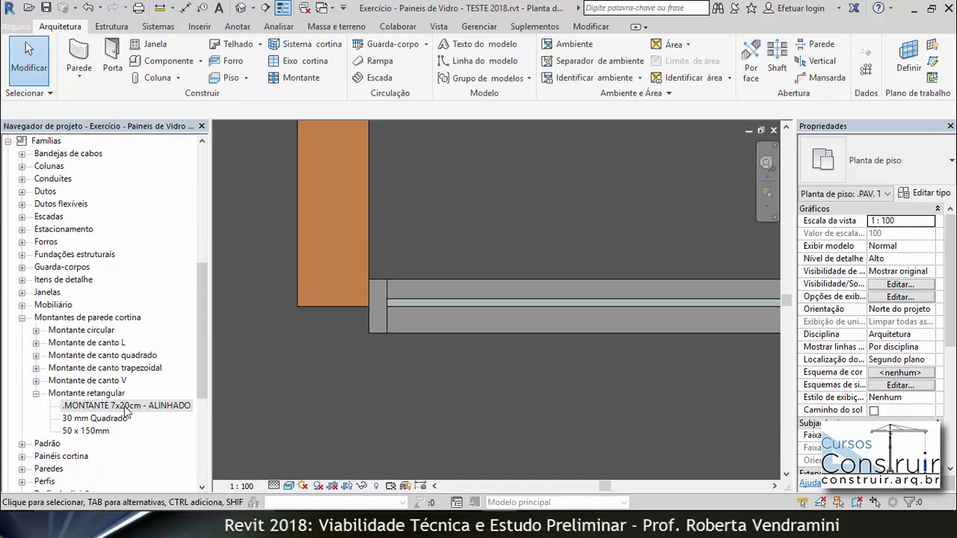
Give .MONTANTE 7x20cm - ALINHADO offset 0.1, thickness 0.2 and both side widths 0.035.
{"action": "double_click", "coordinate": [124, 406]}
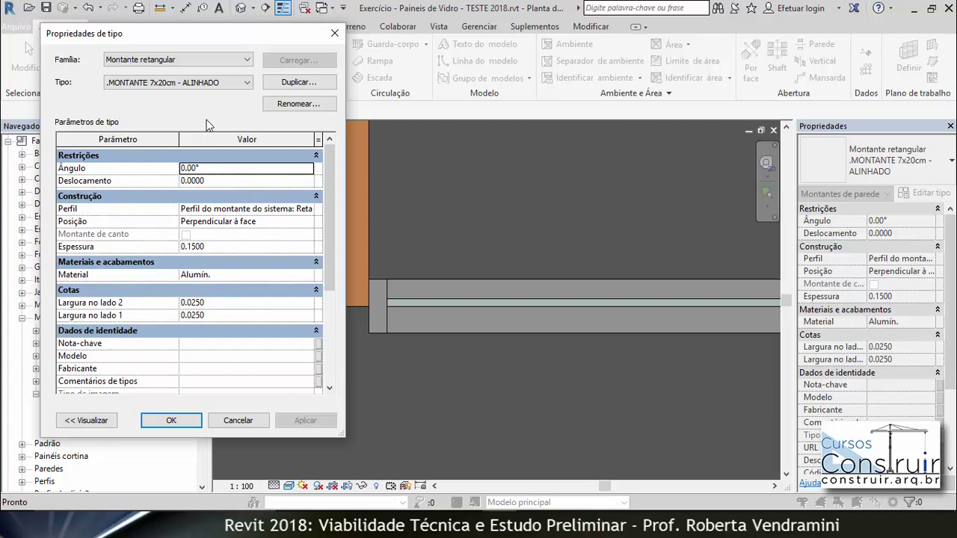
{"action": "left_click_drag", "start_coordinate": [187, 39], "coordinate": [423, 59]}
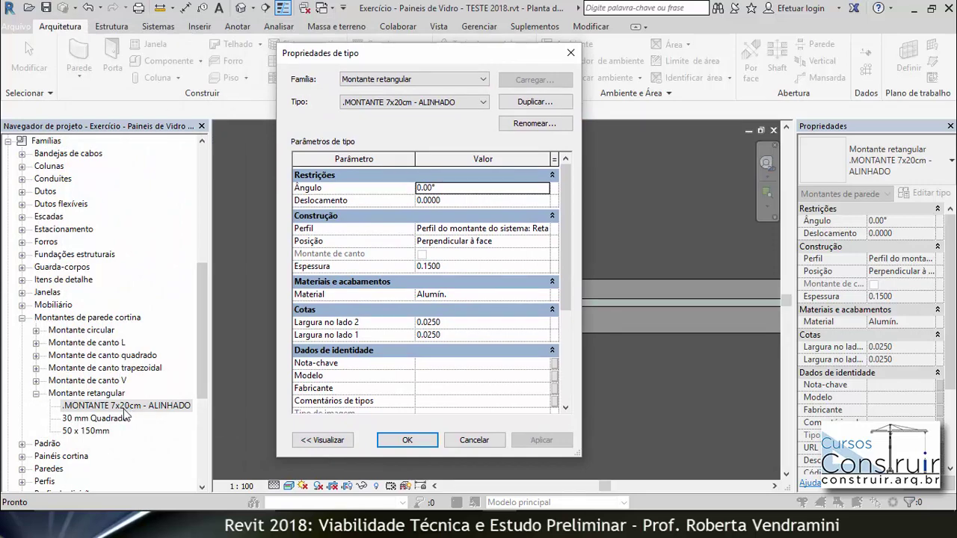
{"action": "left_click_drag", "start_coordinate": [389, 60], "coordinate": [122, 68]}
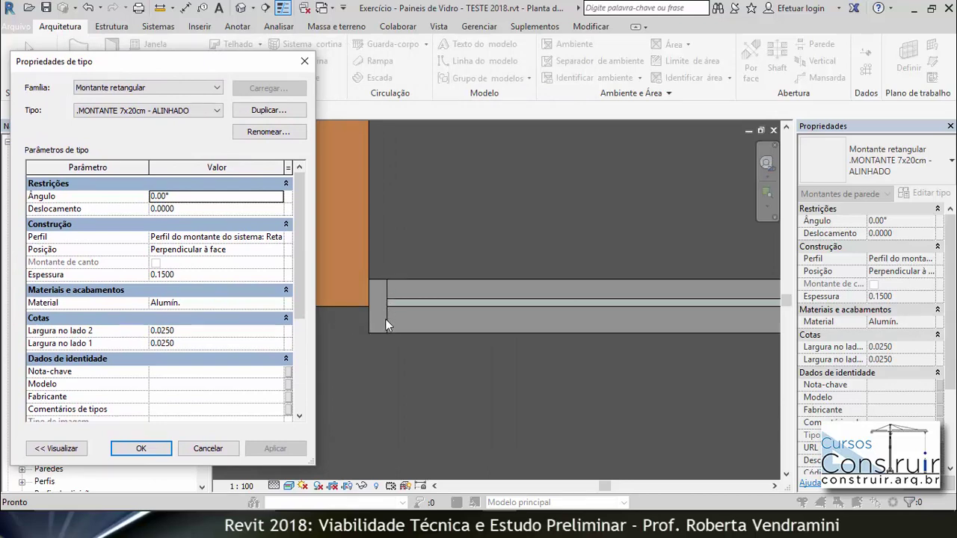
{"action": "left_click", "coordinate": [171, 209]}
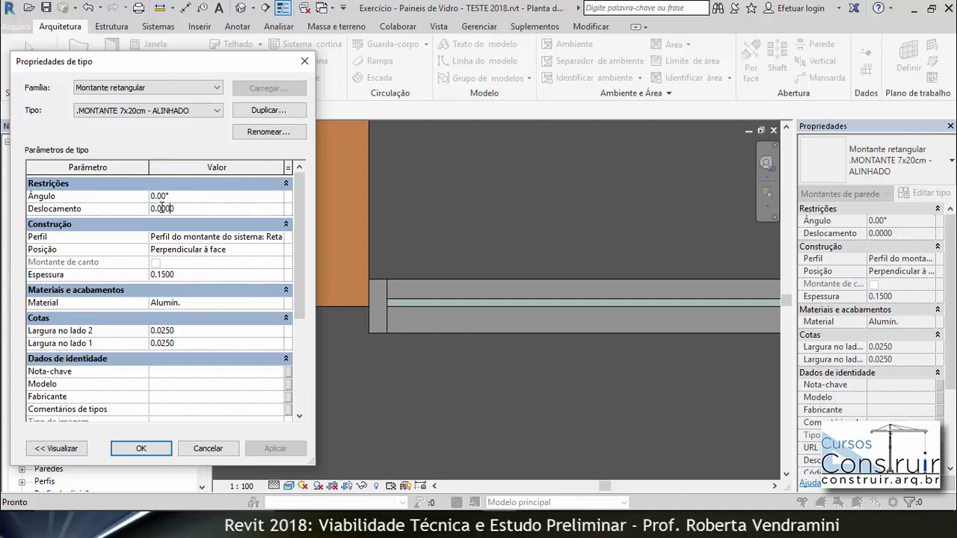
{"action": "left_click_drag", "start_coordinate": [157, 209], "coordinate": [183, 213]}
{"action": "type", "text": "1"}
{"action": "left_click", "coordinate": [159, 274]}
{"action": "type", "text": "2"}
{"action": "left_click", "coordinate": [188, 342]}
{"action": "left_click", "coordinate": [161, 330]}
{"action": "type", "text": "0.0350"}
{"action": "left_click", "coordinate": [162, 344]}
{"action": "left_click", "coordinate": [144, 452]}
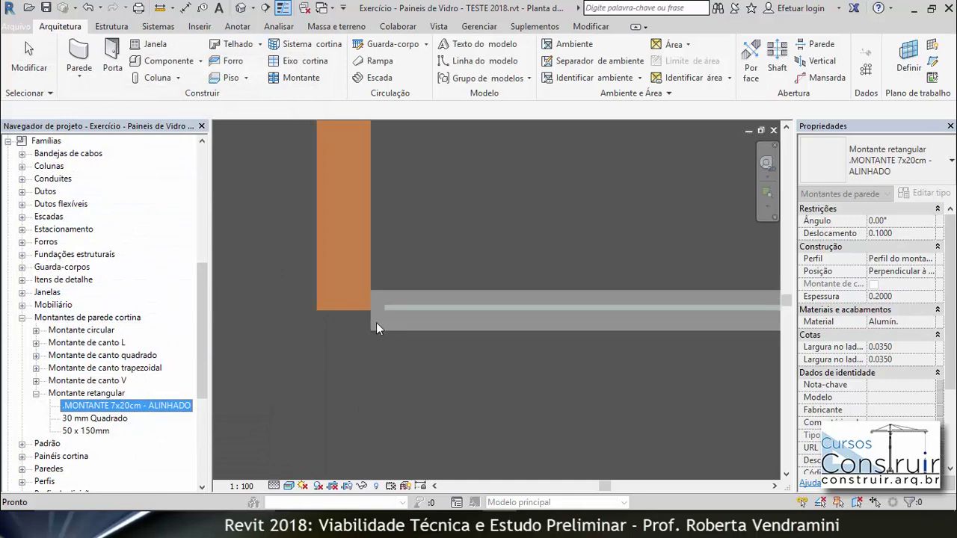
Switch to the default 3D view, zoom in, and select the FECHAMENTO EM VIDRO TÉRREO curtain wall.
{"action": "scroll", "coordinate": [344, 291], "scroll_direction": "down", "scroll_amount": 1}
{"action": "scroll", "coordinate": [362, 300], "scroll_direction": "up", "scroll_amount": 1}
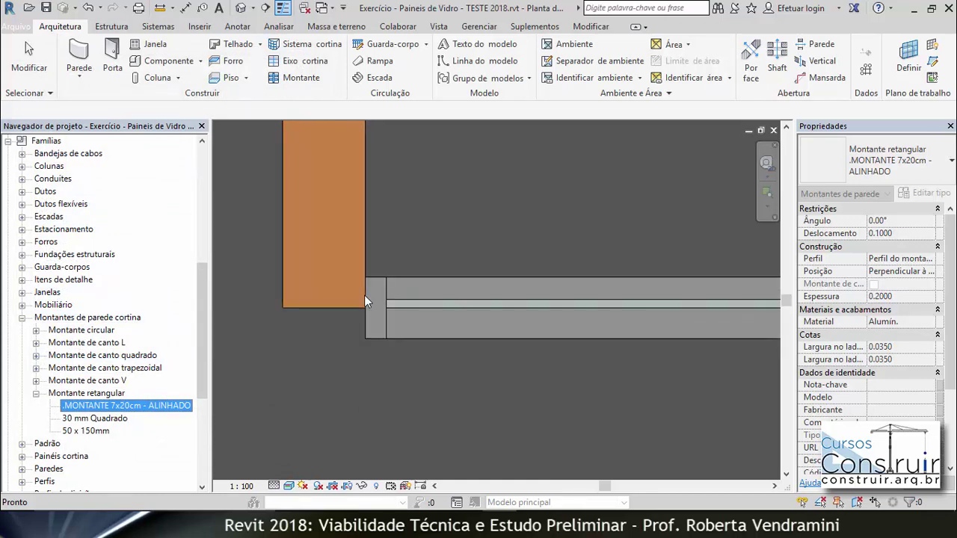
{"action": "left_click", "coordinate": [241, 8]}
{"action": "scroll", "coordinate": [417, 340], "scroll_direction": "up", "scroll_amount": 1}
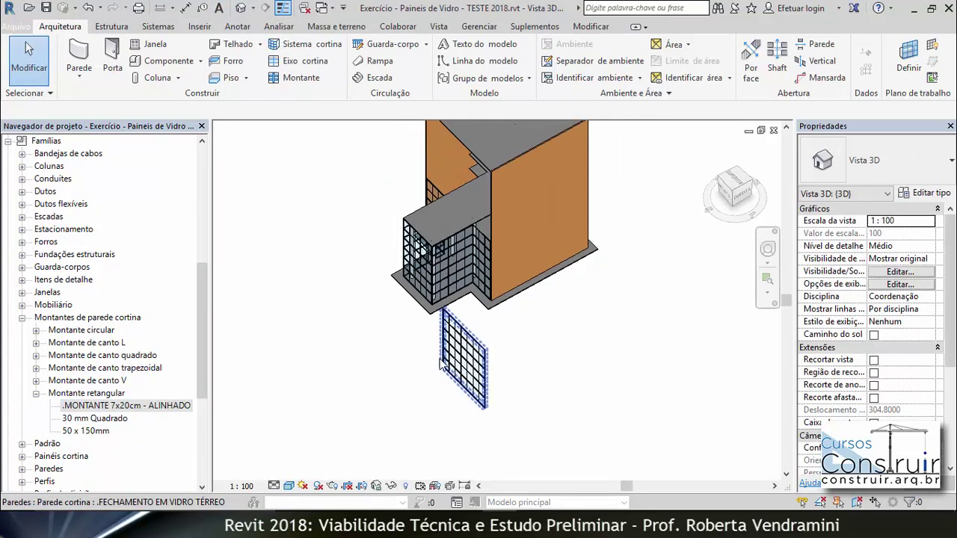
{"action": "scroll", "coordinate": [515, 292], "scroll_direction": "up", "scroll_amount": 1}
{"action": "scroll", "coordinate": [538, 258], "scroll_direction": "up", "scroll_amount": 1}
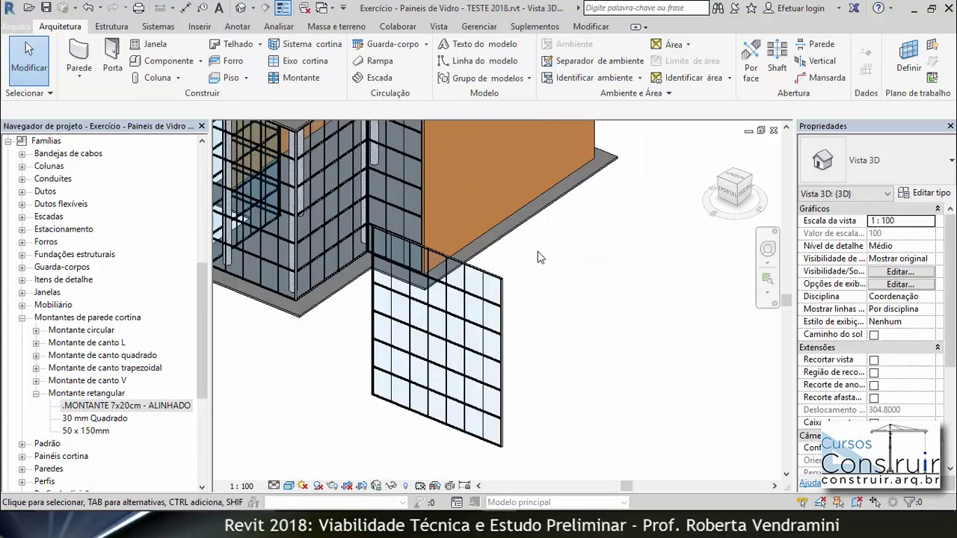
{"action": "left_click", "coordinate": [498, 276]}
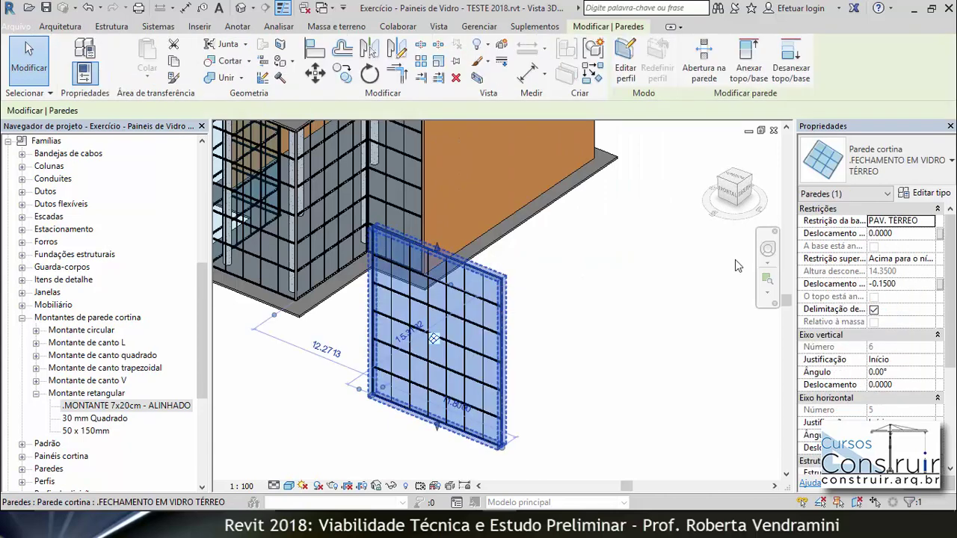
Set the wall type's vertical interior and both vertical border mullions to .MONTANTE 7x20cm - ALINHADO.
{"action": "left_click", "coordinate": [932, 194]}
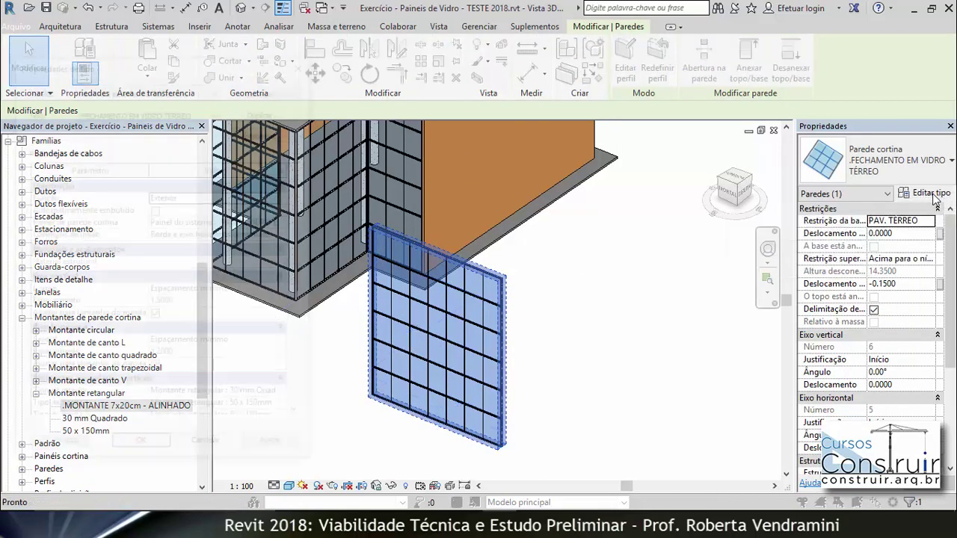
{"action": "left_click_drag", "start_coordinate": [299, 188], "coordinate": [291, 252]}
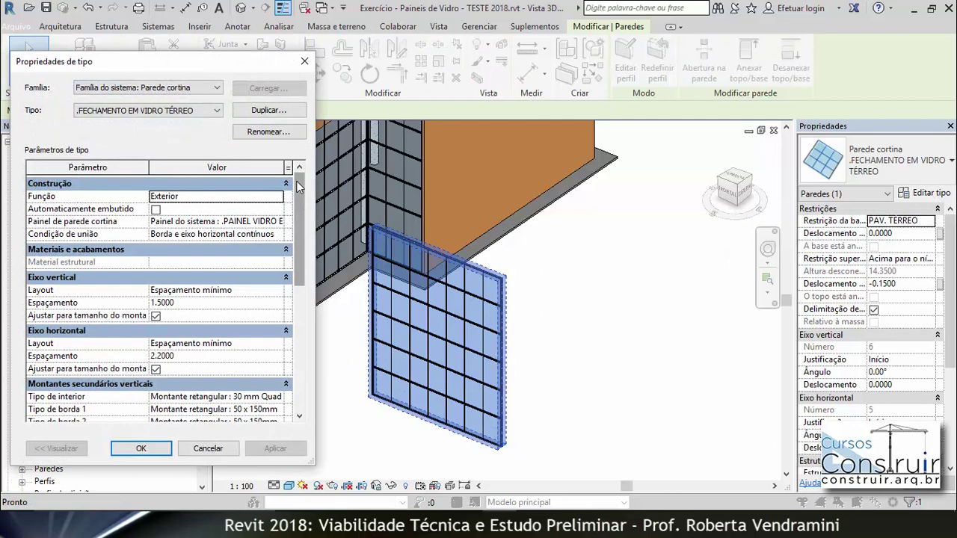
{"action": "scroll", "coordinate": [290, 251], "scroll_direction": "down", "scroll_amount": 1}
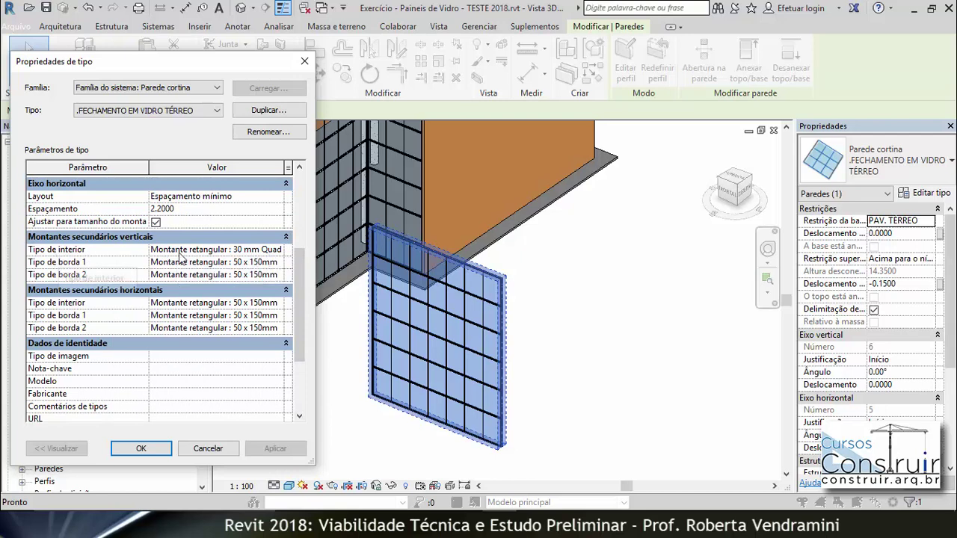
{"action": "left_click", "coordinate": [194, 254]}
{"action": "left_click", "coordinate": [278, 251]}
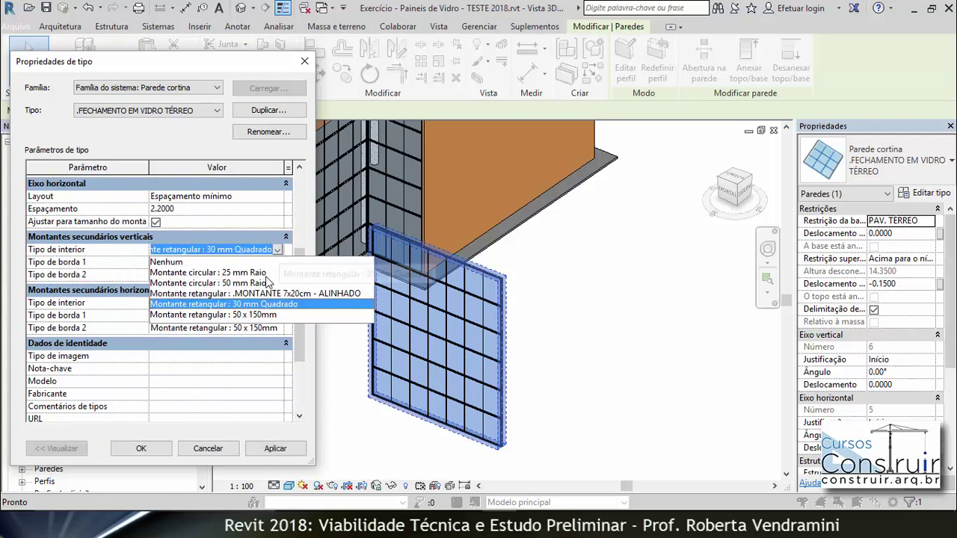
{"action": "left_click", "coordinate": [263, 293]}
{"action": "left_click", "coordinate": [259, 264]}
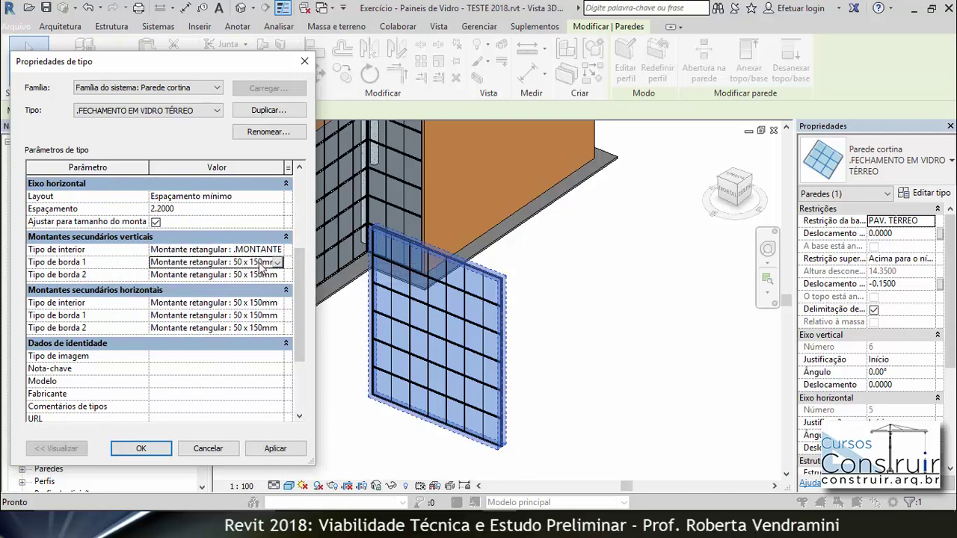
{"action": "left_click", "coordinate": [277, 263]}
{"action": "left_click", "coordinate": [255, 306]}
{"action": "left_click", "coordinate": [265, 275]}
{"action": "left_click", "coordinate": [277, 275]}
{"action": "left_click", "coordinate": [271, 319]}
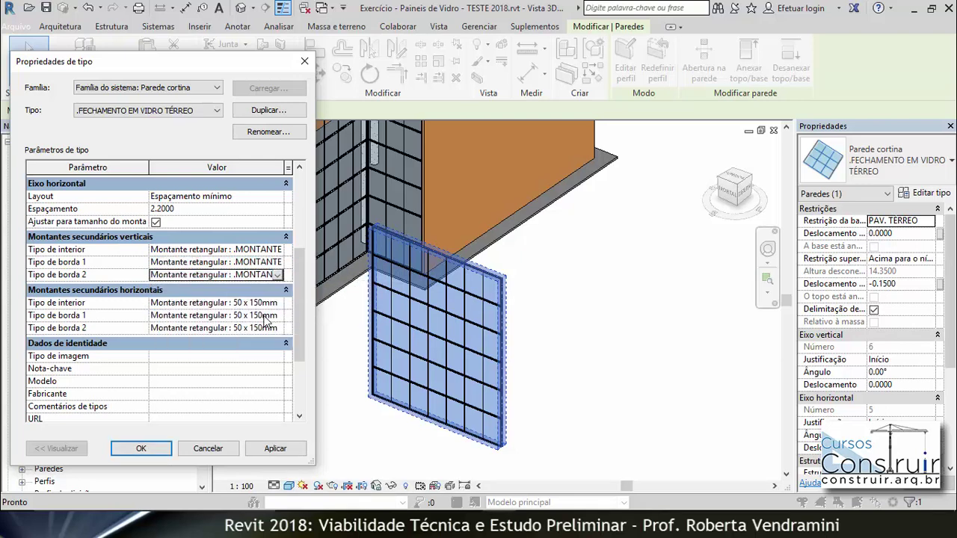
Set the horizontal interior and both horizontal border mullions to .MONTANTE 7x20cm - ALINHADO and apply.
{"action": "left_click", "coordinate": [271, 302]}
{"action": "left_click", "coordinate": [277, 303]}
{"action": "left_click", "coordinate": [254, 346]}
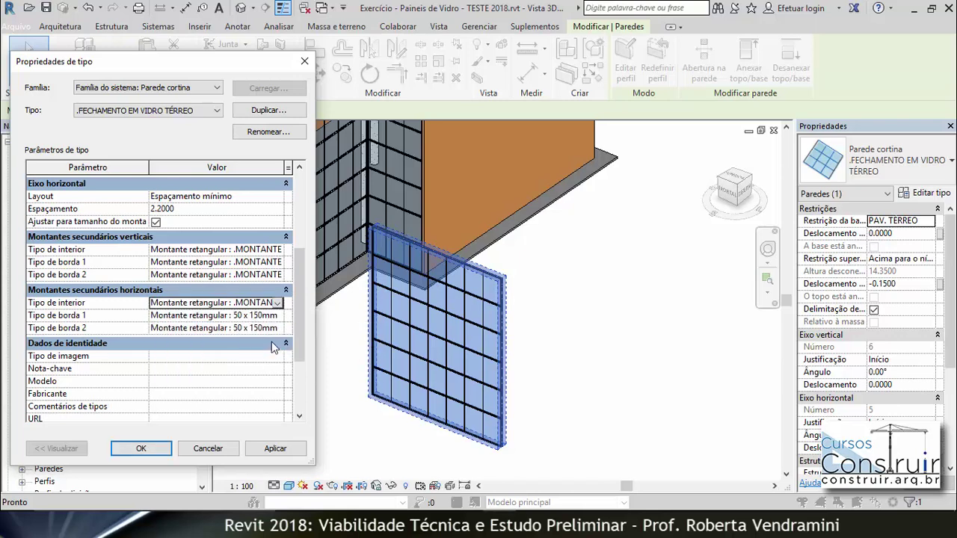
{"action": "left_click", "coordinate": [270, 315]}
{"action": "left_click", "coordinate": [277, 315]}
{"action": "left_click", "coordinate": [278, 359]}
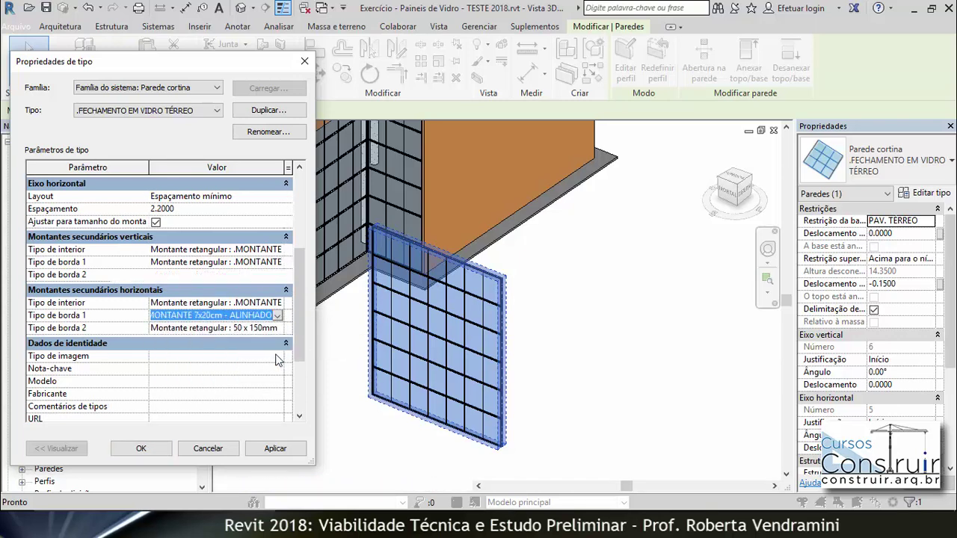
{"action": "left_click", "coordinate": [278, 328]}
{"action": "left_click", "coordinate": [278, 329]}
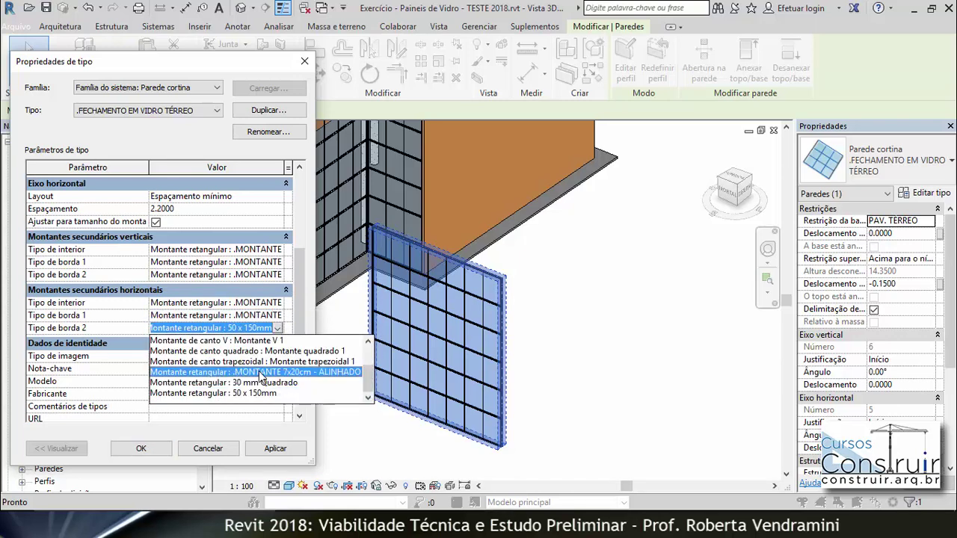
{"action": "left_click", "coordinate": [263, 372]}
{"action": "left_click", "coordinate": [278, 449]}
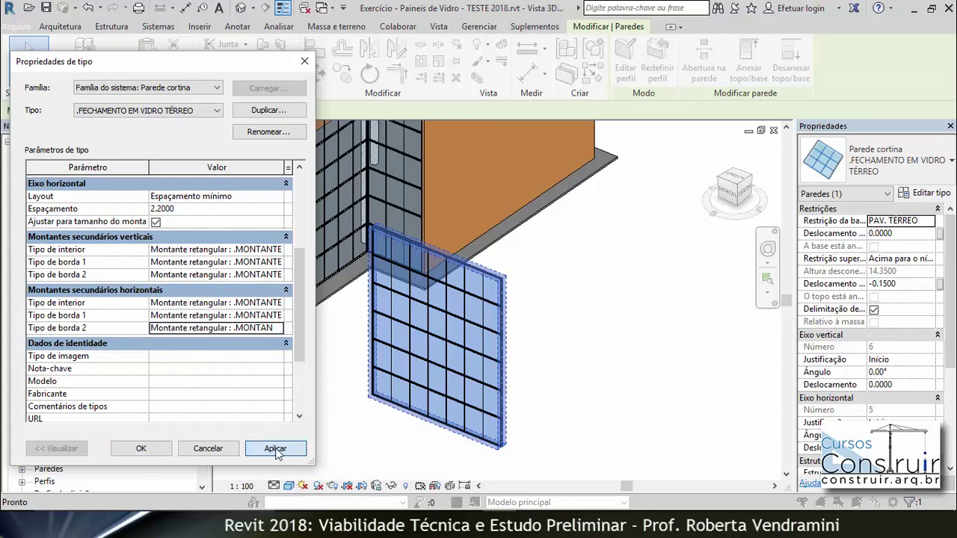
Confirm the wall type changes, deselect the wall, and zoom around the curtain wall in 3D.
{"action": "left_click", "coordinate": [140, 449]}
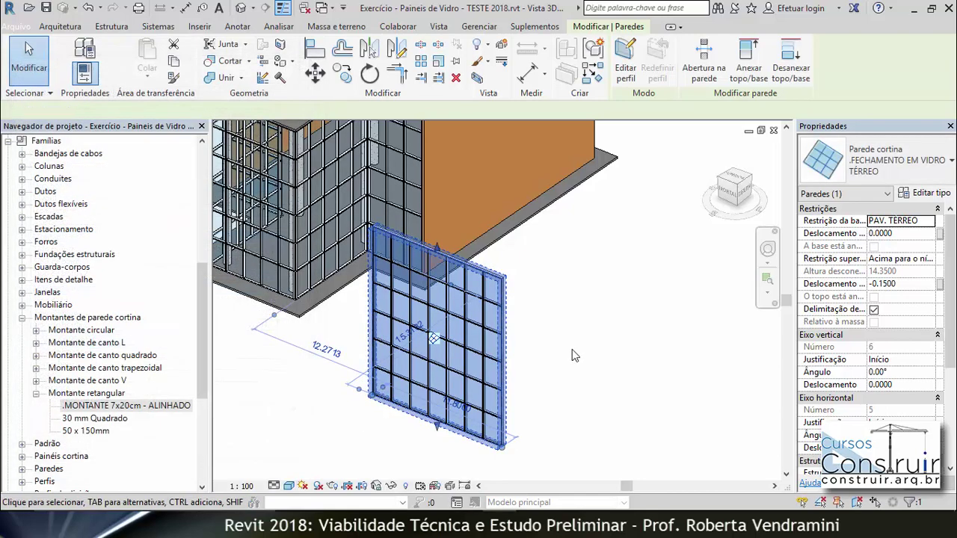
{"action": "left_click", "coordinate": [572, 349]}
{"action": "scroll", "coordinate": [498, 326], "scroll_direction": "up", "scroll_amount": 1}
{"action": "scroll", "coordinate": [493, 336], "scroll_direction": "up", "scroll_amount": 2}
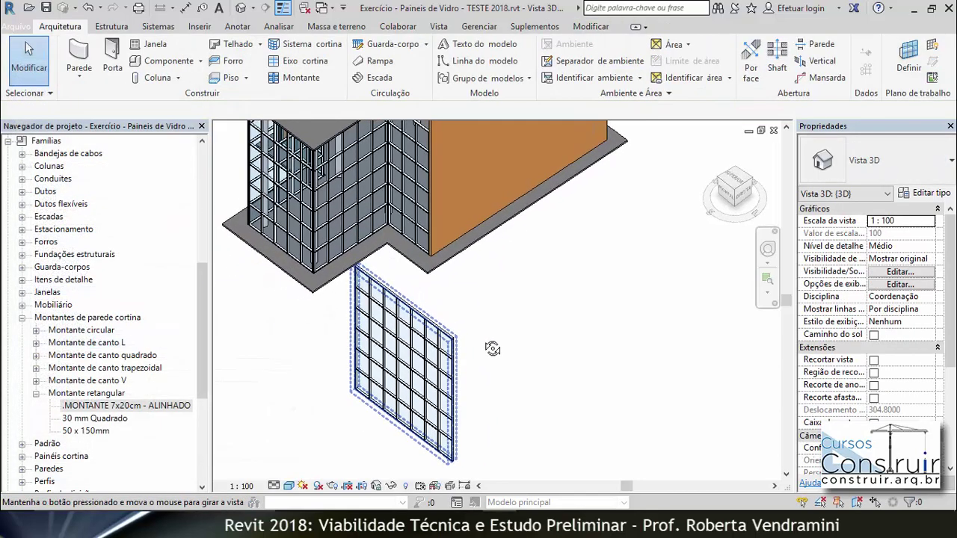
{"action": "scroll", "coordinate": [489, 344], "scroll_direction": "up", "scroll_amount": 2}
{"action": "scroll", "coordinate": [449, 321], "scroll_direction": "up", "scroll_amount": 2}
{"action": "scroll", "coordinate": [389, 287], "scroll_direction": "up", "scroll_amount": 2}
{"action": "scroll", "coordinate": [352, 280], "scroll_direction": "up", "scroll_amount": 1}
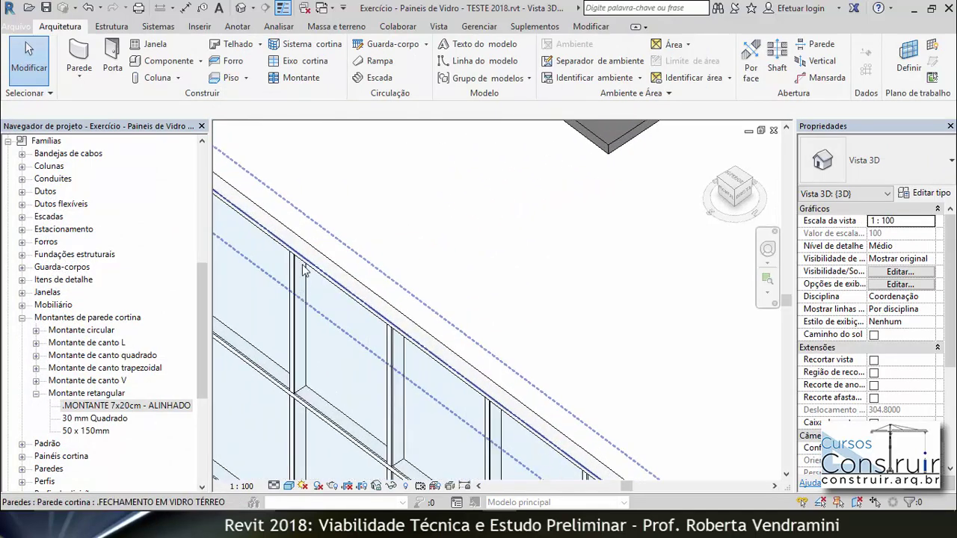
{"action": "scroll", "coordinate": [314, 272], "scroll_direction": "up", "scroll_amount": 2}
{"action": "scroll", "coordinate": [304, 270], "scroll_direction": "up", "scroll_amount": 1}
{"action": "scroll", "coordinate": [304, 270], "scroll_direction": "down", "scroll_amount": 1}
{"action": "scroll", "coordinate": [303, 270], "scroll_direction": "down", "scroll_amount": 2}
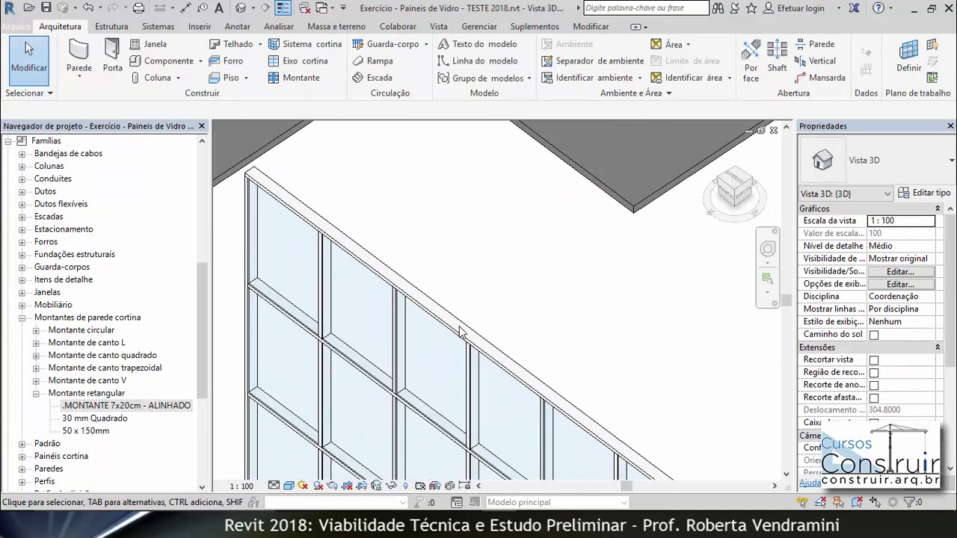
{"action": "scroll", "coordinate": [304, 270], "scroll_direction": "down", "scroll_amount": 3}
{"action": "left_click_drag", "start_coordinate": [202, 274], "coordinate": [202, 157]}
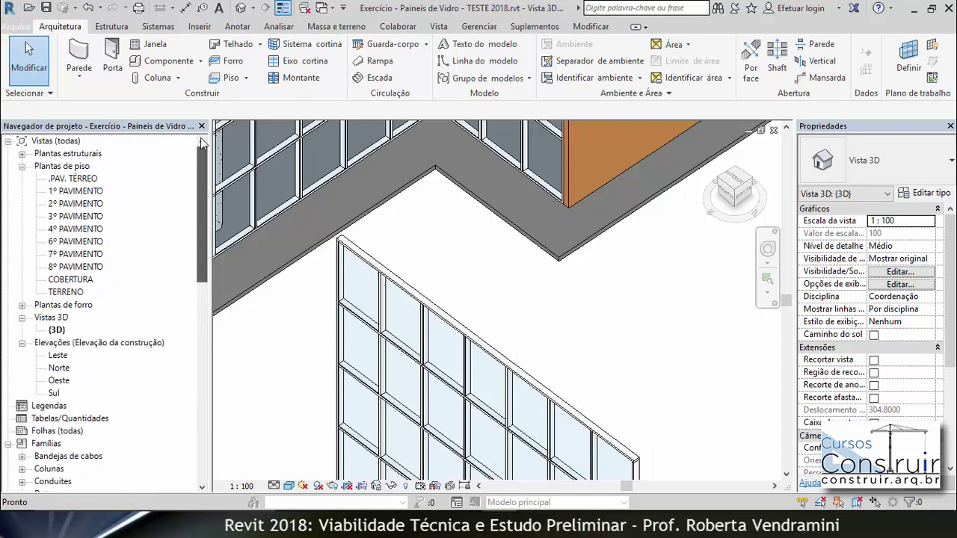
Open the .PAV. TÉRREO floor plan and zoom in on the curtain wall corners.
{"action": "double_click", "coordinate": [75, 178]}
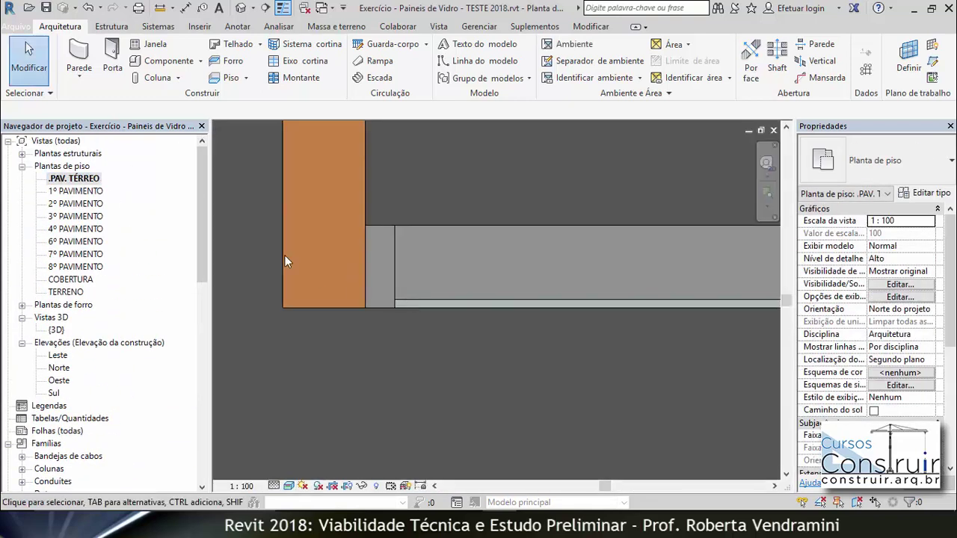
{"action": "scroll", "coordinate": [284, 255], "scroll_direction": "down", "scroll_amount": 2}
{"action": "scroll", "coordinate": [369, 262], "scroll_direction": "up", "scroll_amount": 3}
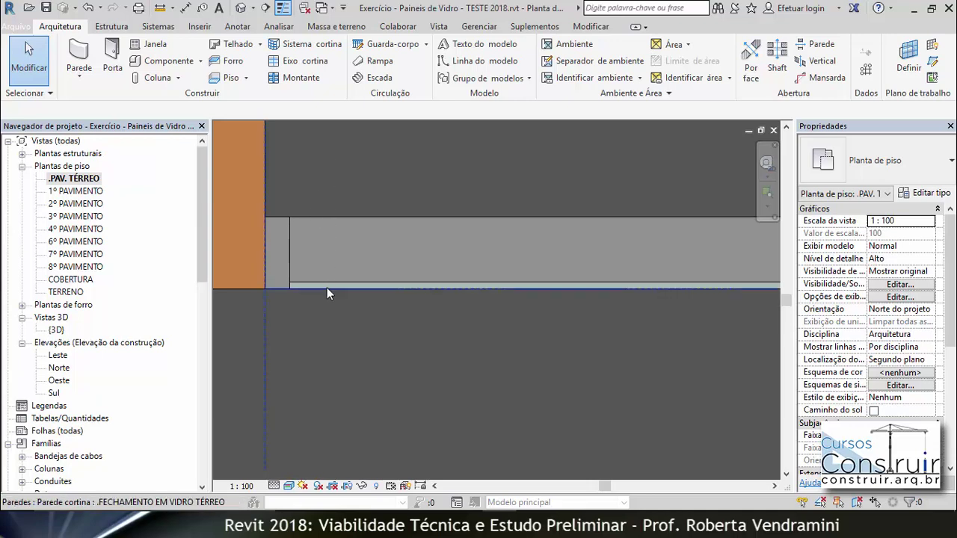
{"action": "scroll", "coordinate": [284, 292], "scroll_direction": "up", "scroll_amount": 3}
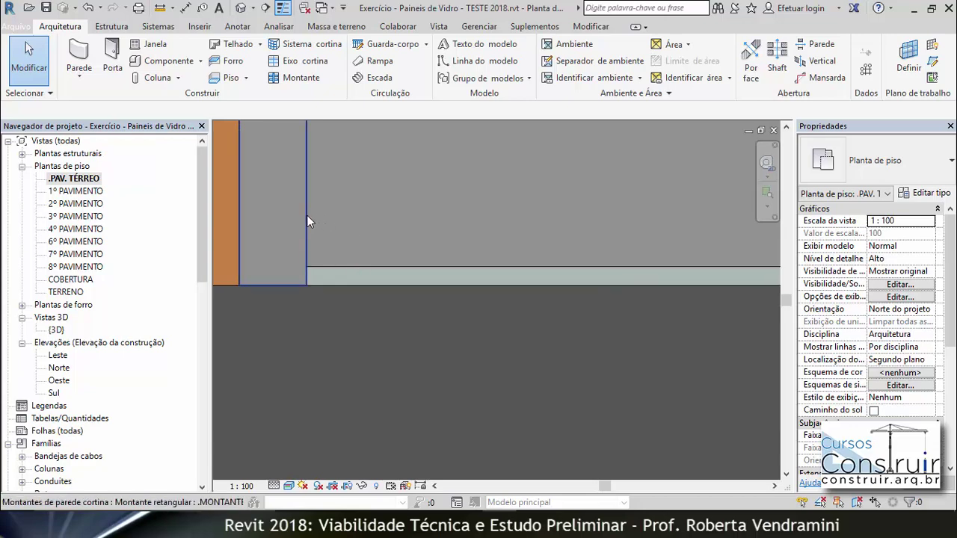
{"action": "scroll", "coordinate": [309, 291], "scroll_direction": "down", "scroll_amount": 3}
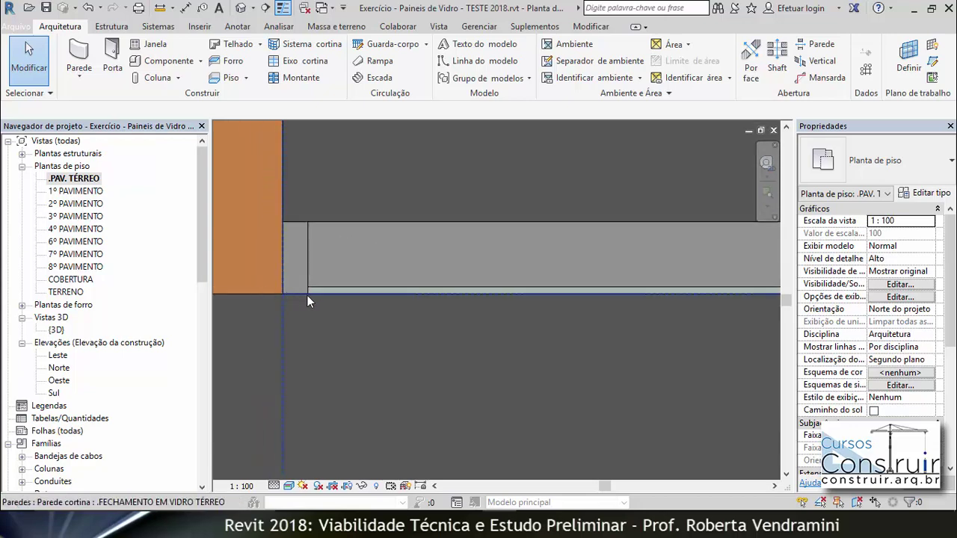
{"action": "scroll", "coordinate": [276, 249], "scroll_direction": "down", "scroll_amount": 2}
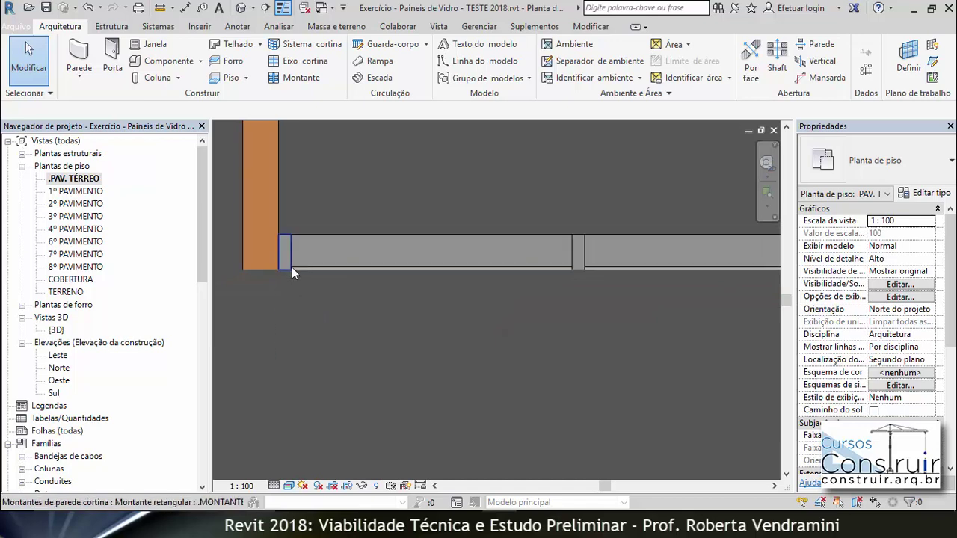
{"action": "scroll", "coordinate": [285, 271], "scroll_direction": "up", "scroll_amount": 2}
{"action": "scroll", "coordinate": [285, 271], "scroll_direction": "up", "scroll_amount": 1}
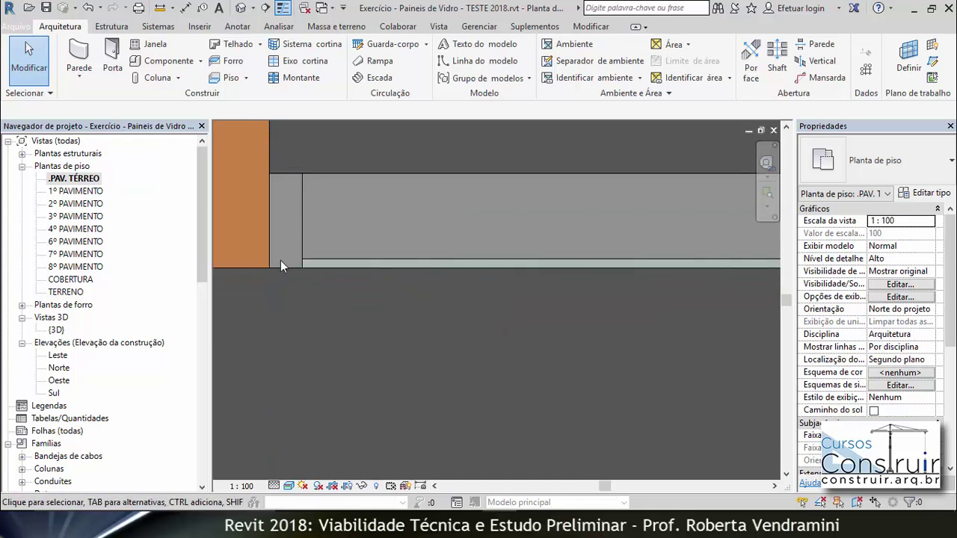
{"action": "scroll", "coordinate": [258, 228], "scroll_direction": "down", "scroll_amount": 1}
{"action": "scroll", "coordinate": [263, 225], "scroll_direction": "down", "scroll_amount": 1}
{"action": "scroll", "coordinate": [299, 239], "scroll_direction": "down", "scroll_amount": 1}
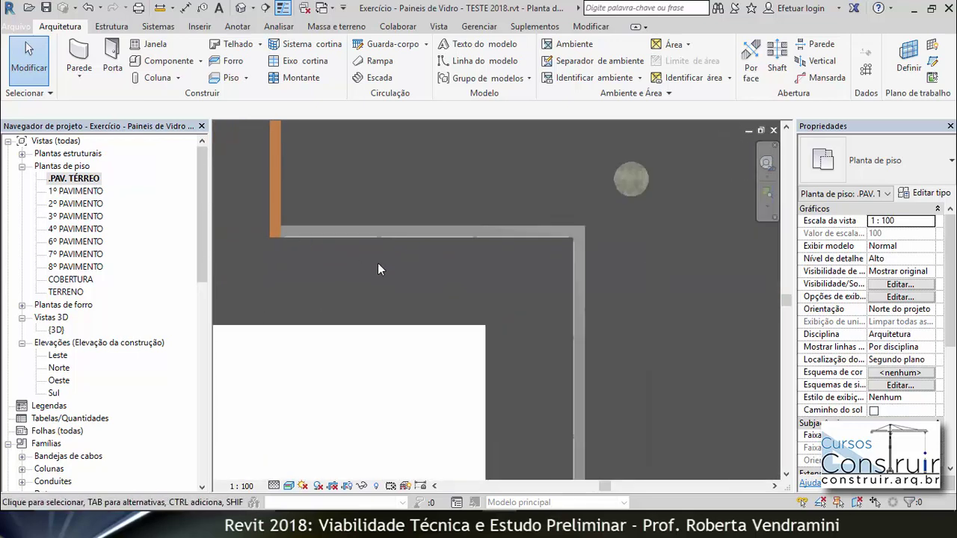
{"action": "scroll", "coordinate": [309, 240], "scroll_direction": "down", "scroll_amount": 2}
{"action": "scroll", "coordinate": [309, 240], "scroll_direction": "down", "scroll_amount": 2}
{"action": "scroll", "coordinate": [612, 228], "scroll_direction": "up", "scroll_amount": 5}
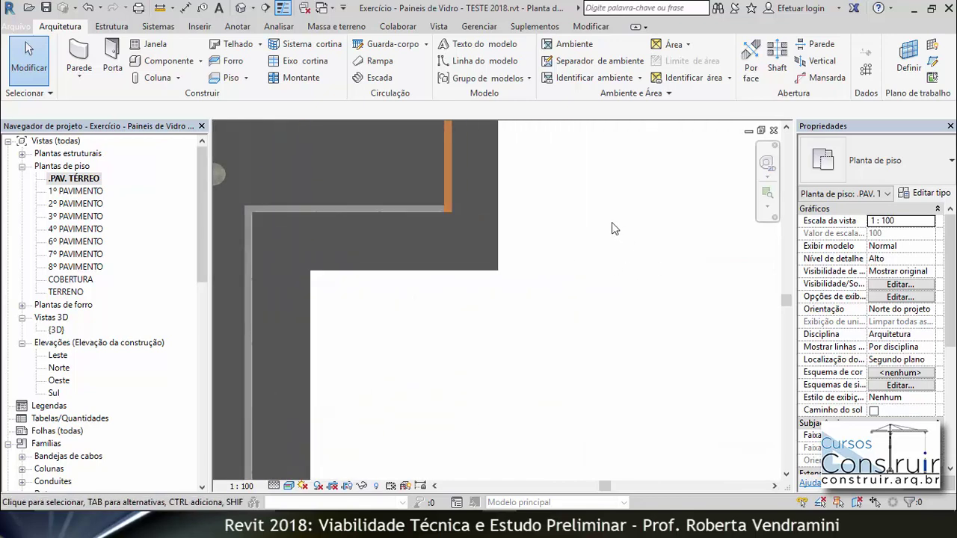
{"action": "scroll", "coordinate": [523, 214], "scroll_direction": "up", "scroll_amount": 2}
{"action": "scroll", "coordinate": [523, 213], "scroll_direction": "up", "scroll_amount": 3}
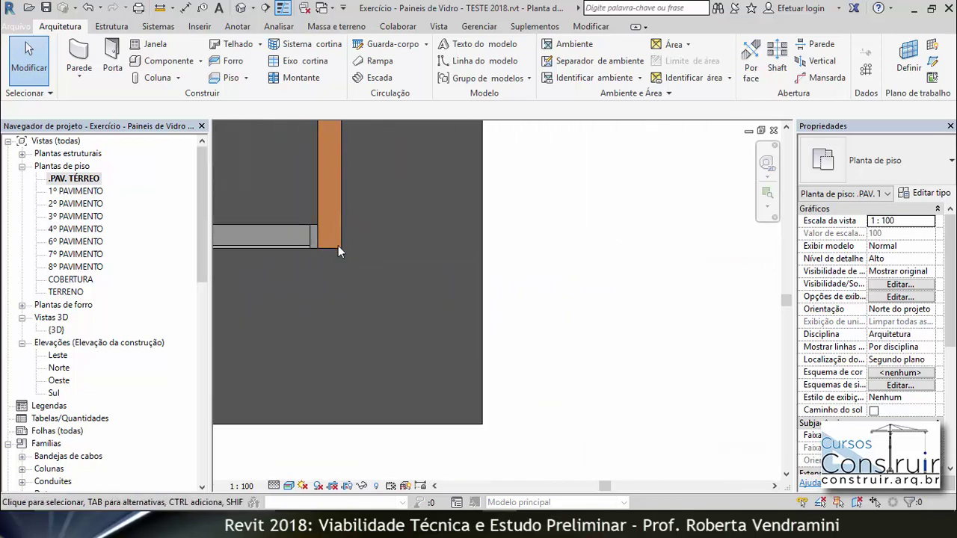
{"action": "left_click", "coordinate": [79, 54]}
{"action": "left_click", "coordinate": [897, 179]}
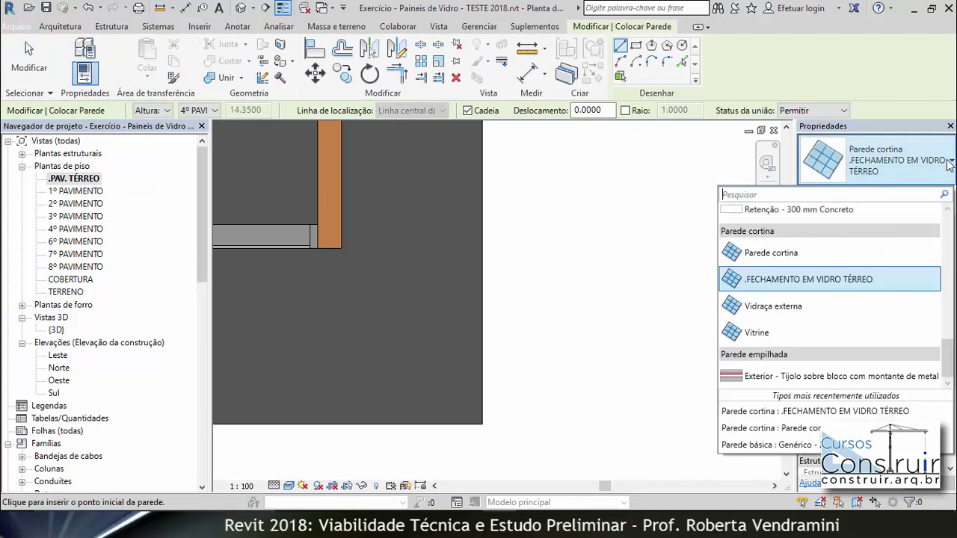
{"action": "left_click", "coordinate": [751, 333]}
{"action": "left_click", "coordinate": [341, 246]}
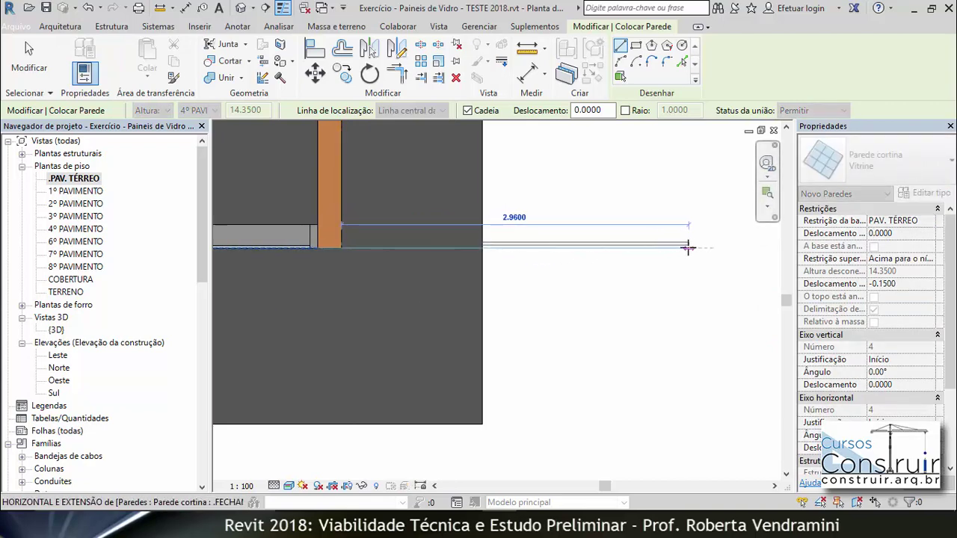
{"action": "left_click", "coordinate": [688, 248]}
{"action": "key", "text": "Escape"}
{"action": "key", "text": "Escape"}
{"action": "scroll", "coordinate": [397, 249], "scroll_direction": "up", "scroll_amount": 1}
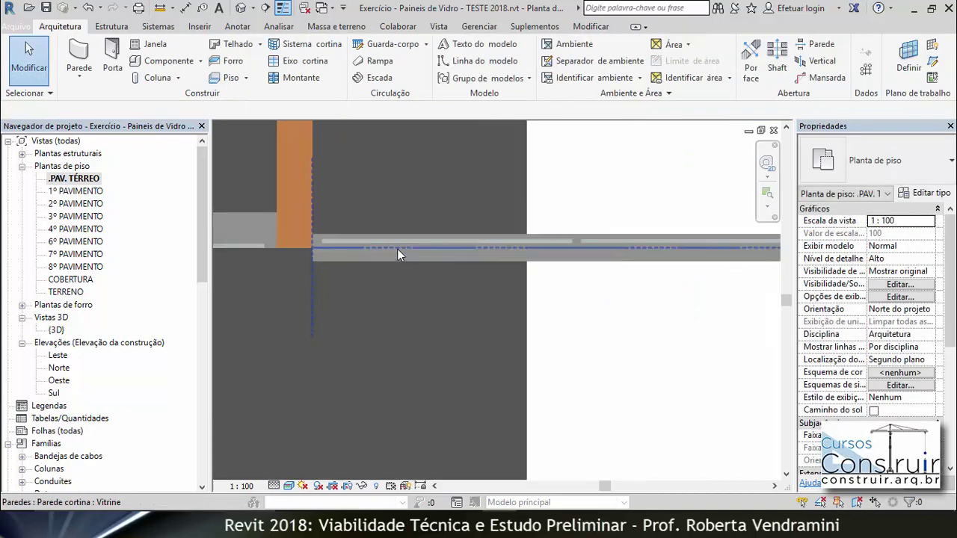
{"action": "scroll", "coordinate": [397, 249], "scroll_direction": "up", "scroll_amount": 1}
{"action": "scroll", "coordinate": [281, 251], "scroll_direction": "up", "scroll_amount": 1}
{"action": "scroll", "coordinate": [281, 247], "scroll_direction": "up", "scroll_amount": 1}
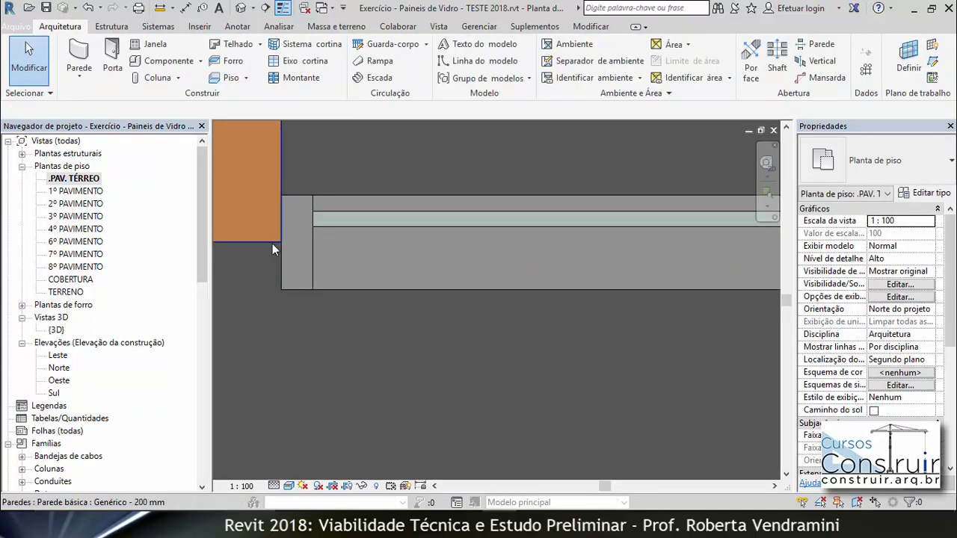
{"action": "scroll", "coordinate": [402, 276], "scroll_direction": "down", "scroll_amount": 1}
{"action": "scroll", "coordinate": [402, 275], "scroll_direction": "down", "scroll_amount": 2}
{"action": "scroll", "coordinate": [403, 275], "scroll_direction": "down", "scroll_amount": 2}
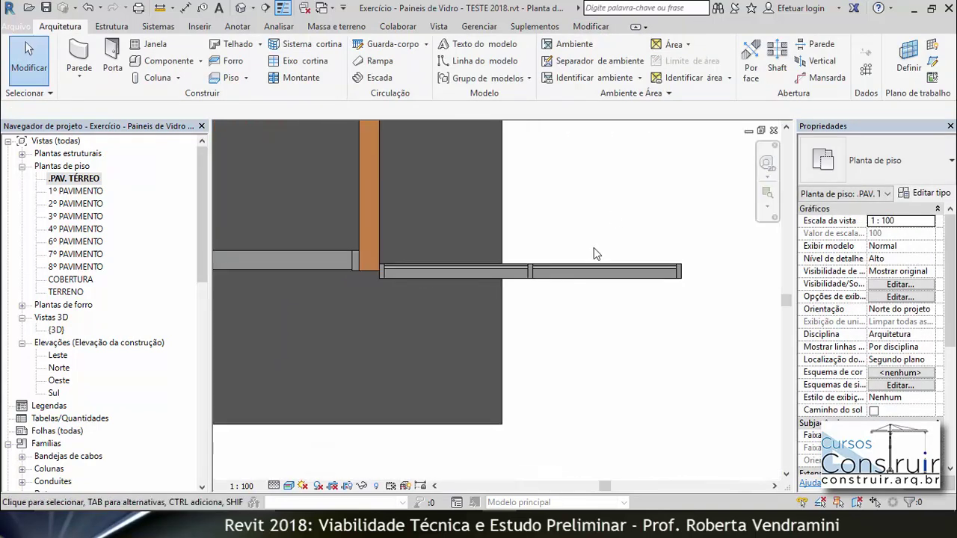
{"action": "left_click", "coordinate": [592, 267]}
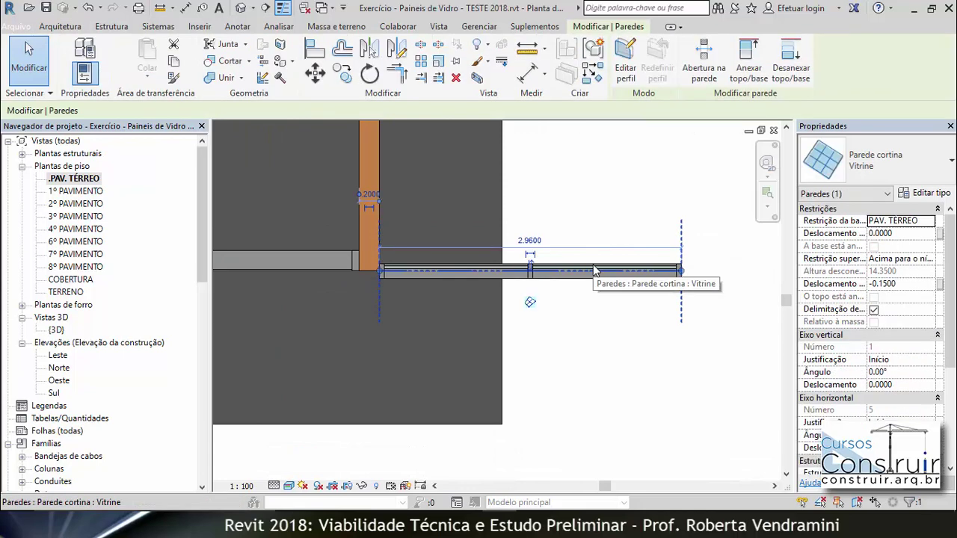
{"action": "key", "text": "Delete"}
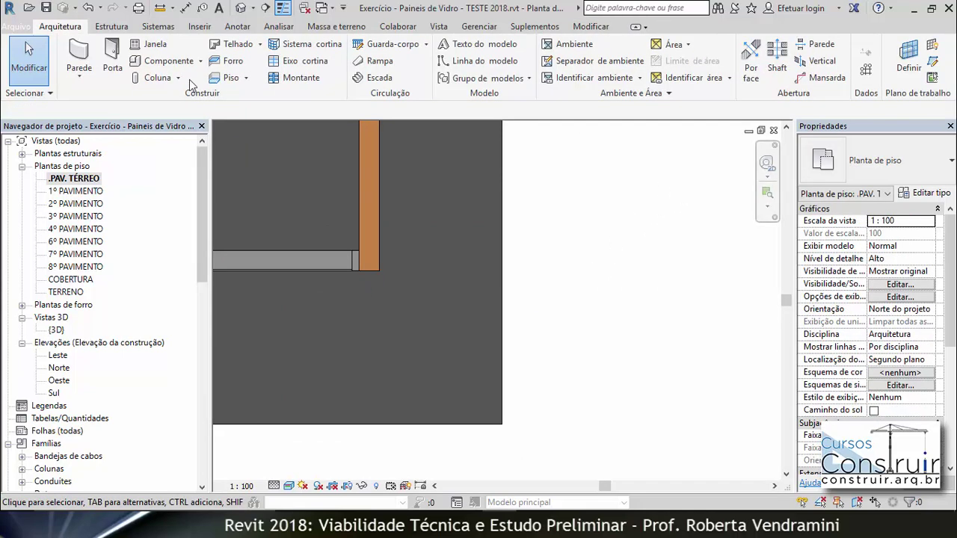
Draw a 2.62 m .FECHAMENTO EM VIDRO TÉRREO curtain wall from the column corner.
{"action": "left_click", "coordinate": [79, 60]}
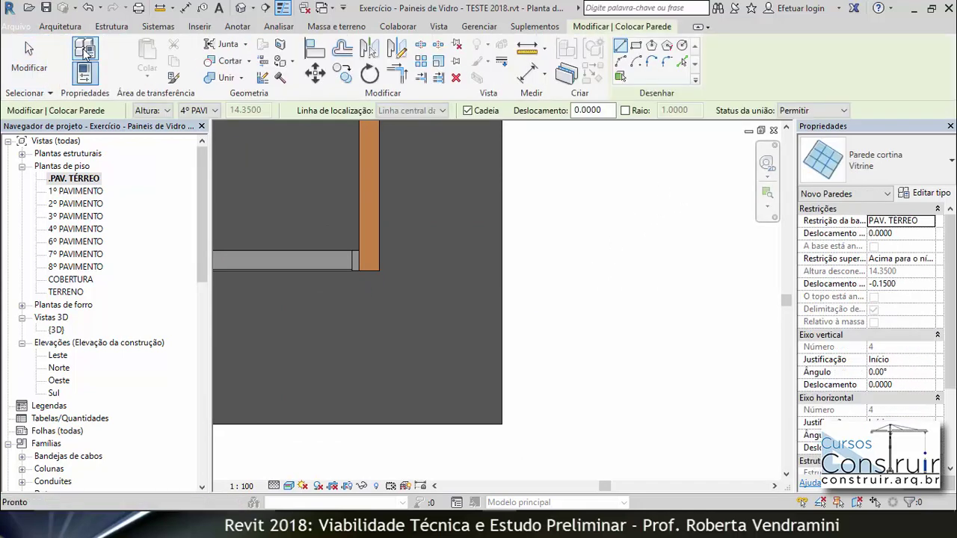
{"action": "left_click", "coordinate": [944, 160]}
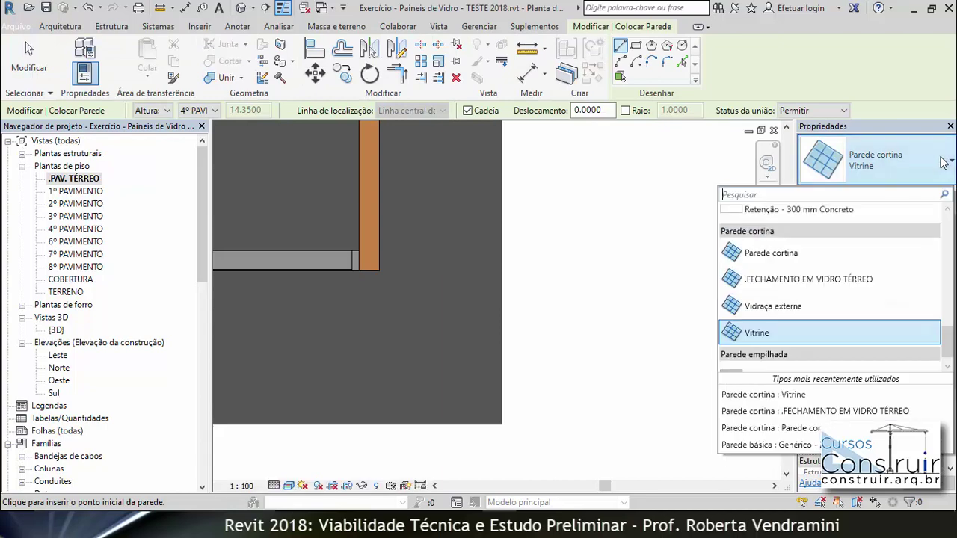
{"action": "left_click", "coordinate": [807, 279]}
{"action": "left_click", "coordinate": [379, 271]}
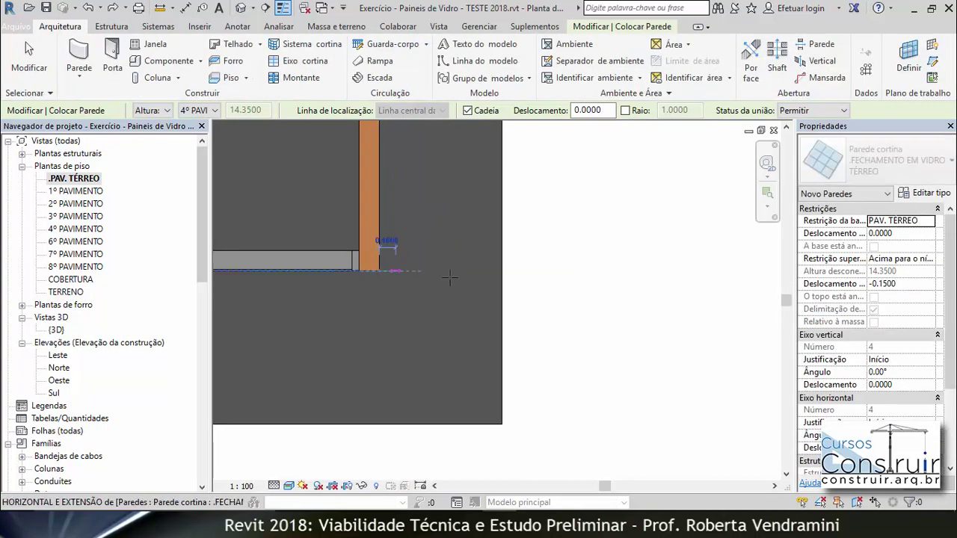
{"action": "left_click", "coordinate": [647, 271]}
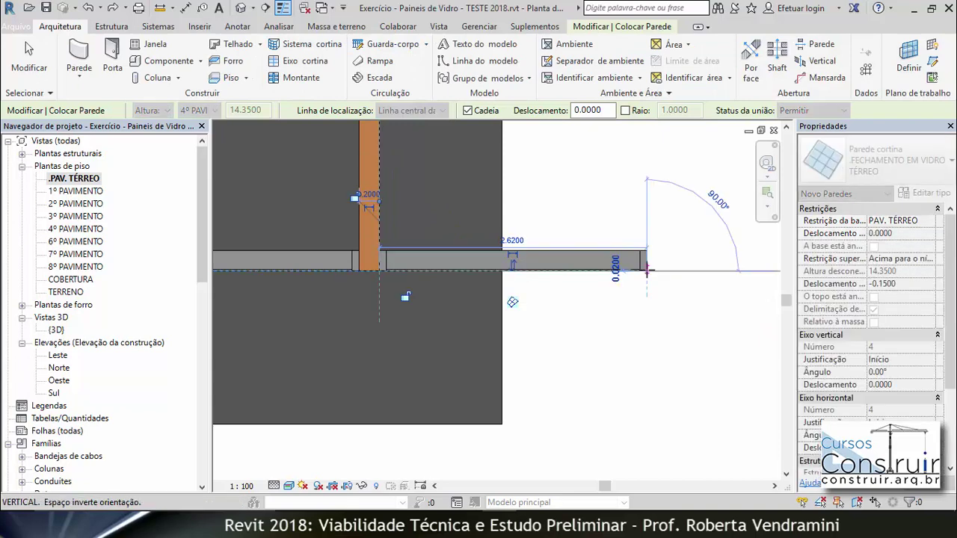
{"action": "key", "text": "Escape"}
{"action": "key", "text": "Escape"}
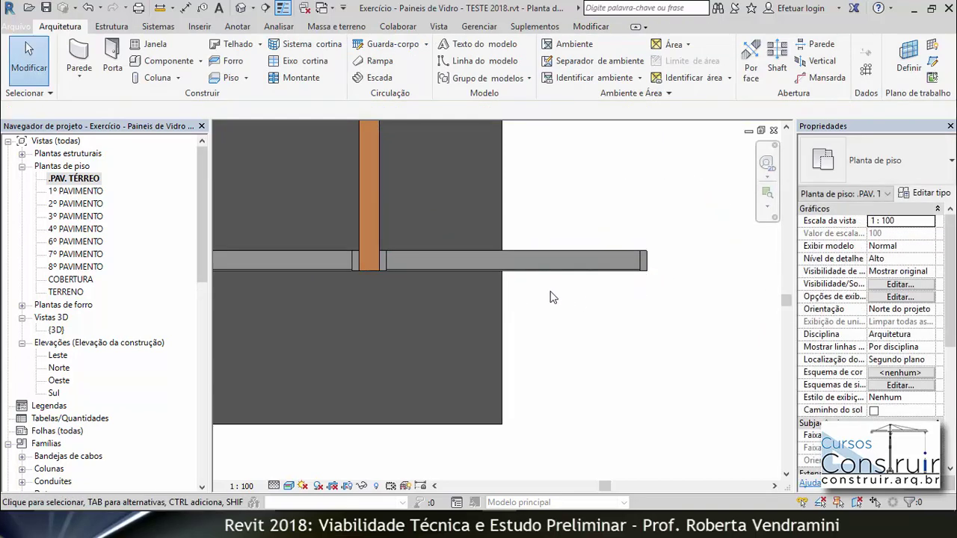
Zoom to the curtain wall end and show the plan in Cores consistentes style.
{"action": "scroll", "coordinate": [432, 270], "scroll_direction": "up", "scroll_amount": 1}
{"action": "scroll", "coordinate": [431, 271], "scroll_direction": "up", "scroll_amount": 2}
{"action": "scroll", "coordinate": [388, 265], "scroll_direction": "up", "scroll_amount": 2}
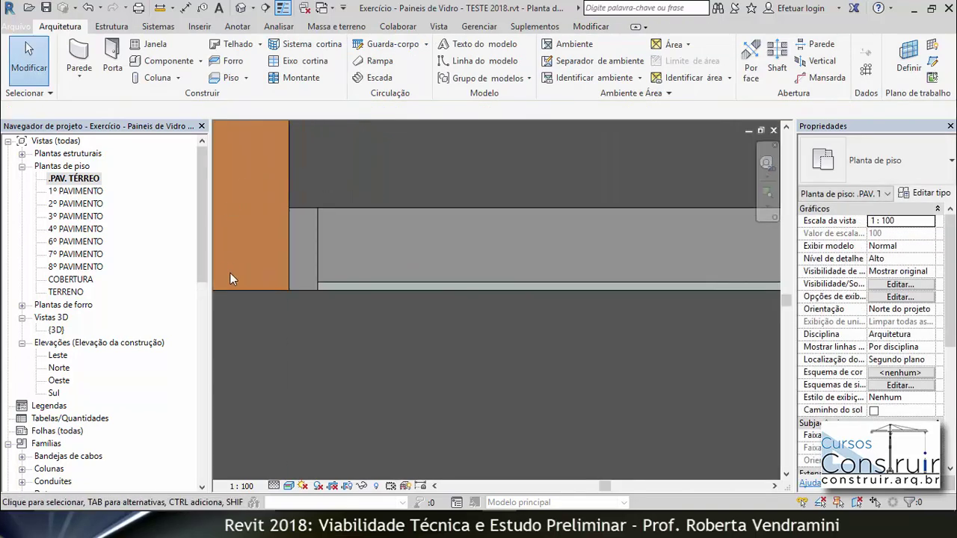
{"action": "scroll", "coordinate": [438, 259], "scroll_direction": "down", "scroll_amount": 1}
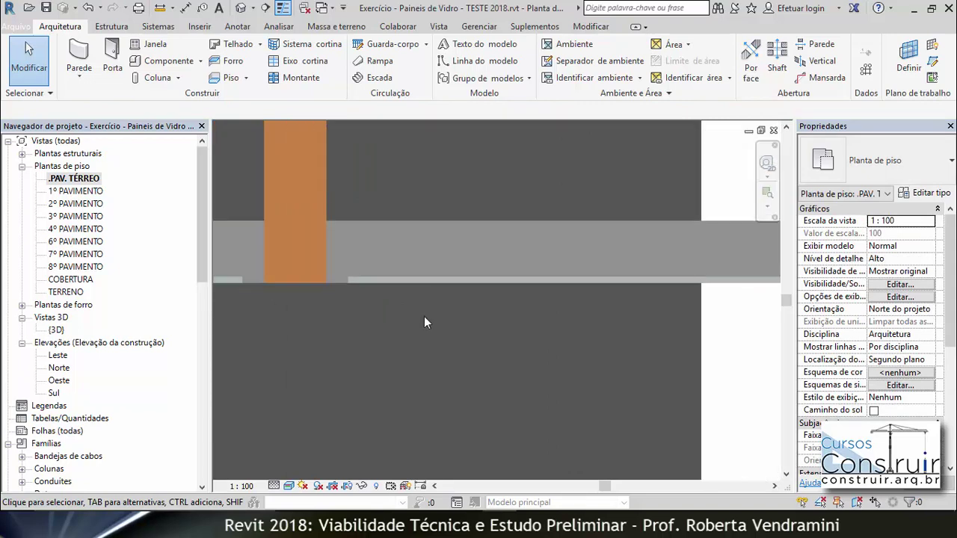
{"action": "left_click", "coordinate": [290, 486]}
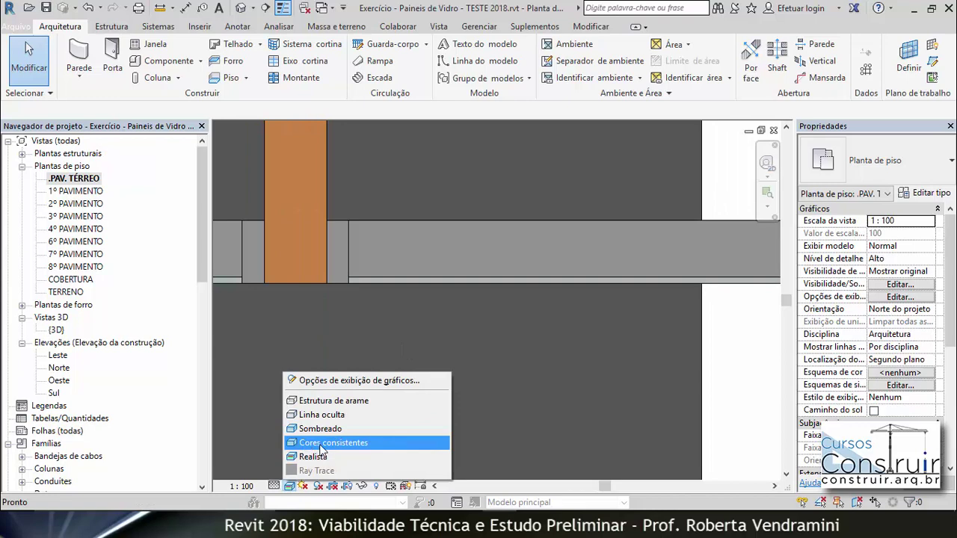
{"action": "left_click", "coordinate": [321, 444]}
Scroll the Project Browser down to Famílias > Montantes de parede cortina.
{"action": "scroll", "coordinate": [493, 354], "scroll_direction": "down", "scroll_amount": 3}
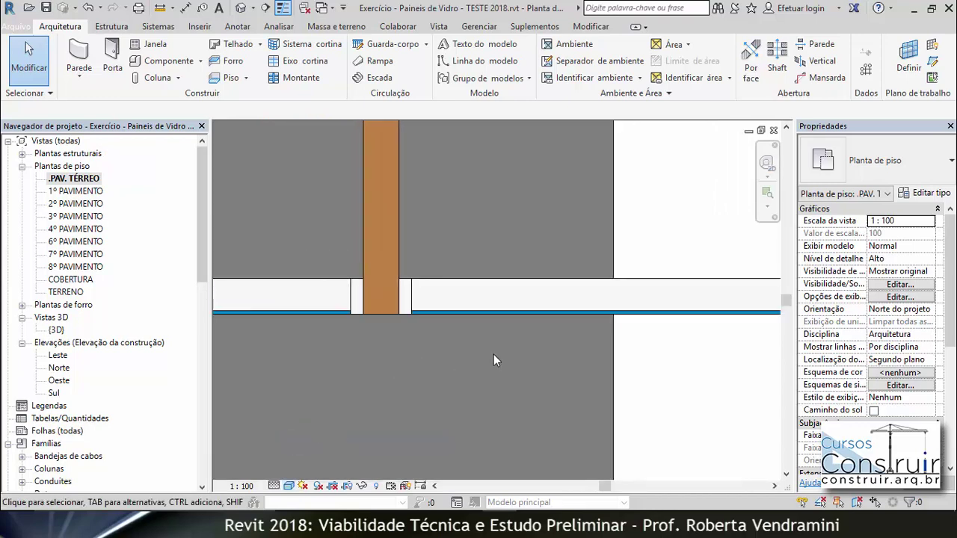
{"action": "scroll", "coordinate": [420, 316], "scroll_direction": "up", "scroll_amount": 3}
{"action": "scroll", "coordinate": [440, 303], "scroll_direction": "up", "scroll_amount": 3}
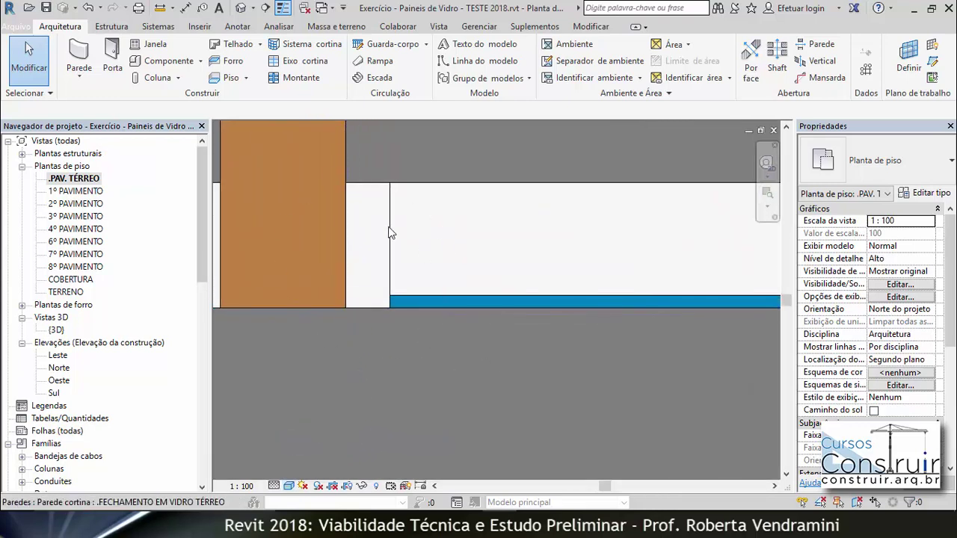
{"action": "scroll", "coordinate": [336, 281], "scroll_direction": "down", "scroll_amount": 2}
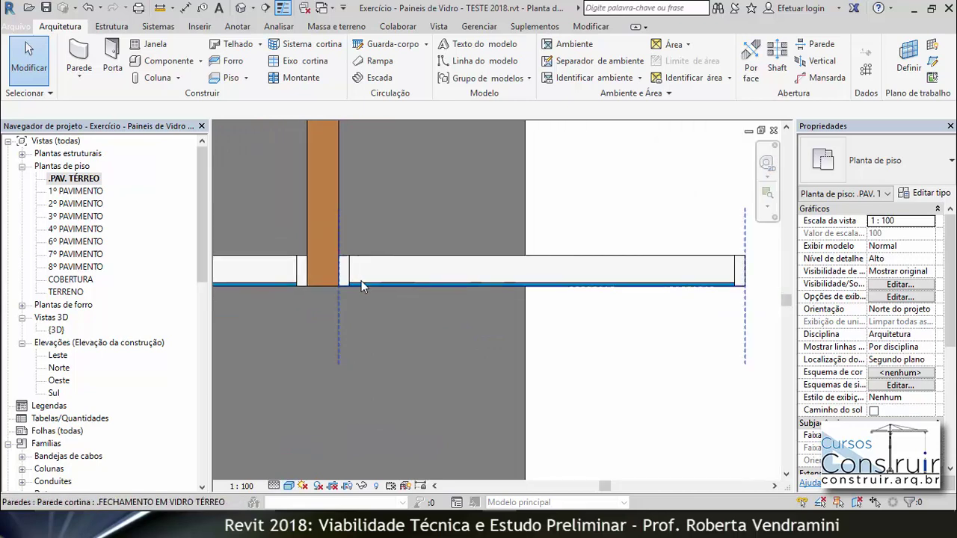
{"action": "scroll", "coordinate": [361, 280], "scroll_direction": "up", "scroll_amount": 2}
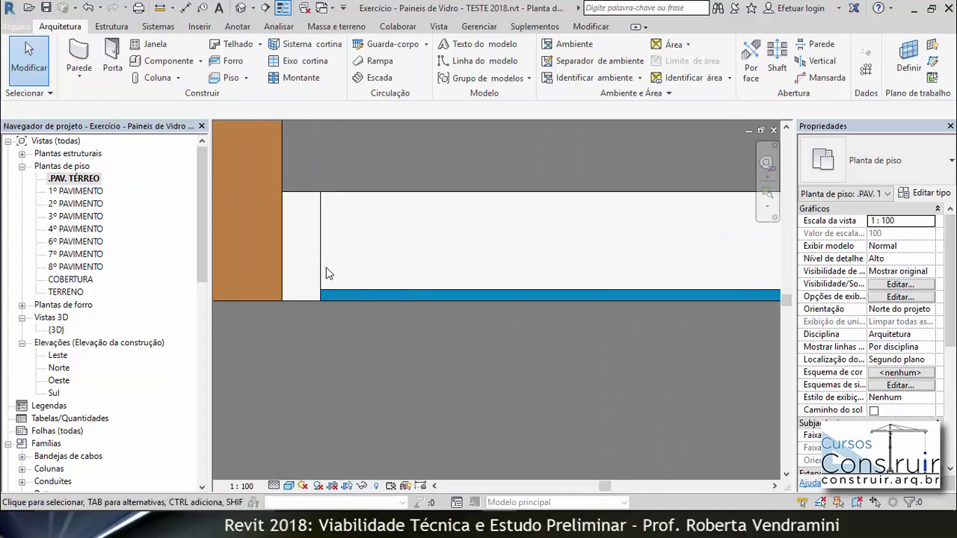
{"action": "scroll", "coordinate": [338, 275], "scroll_direction": "down", "scroll_amount": 1}
{"action": "scroll", "coordinate": [340, 278], "scroll_direction": "down", "scroll_amount": 3}
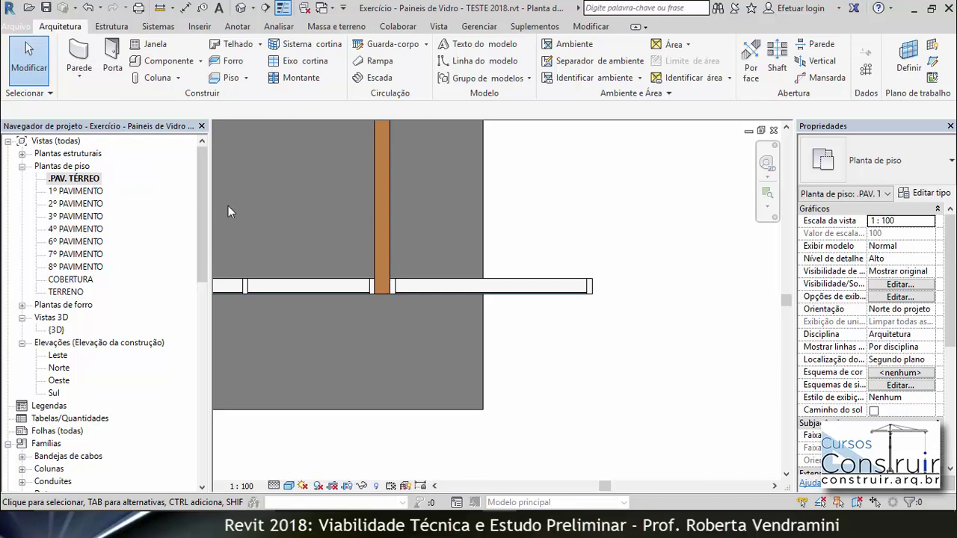
{"action": "left_click_drag", "start_coordinate": [198, 210], "coordinate": [198, 364]}
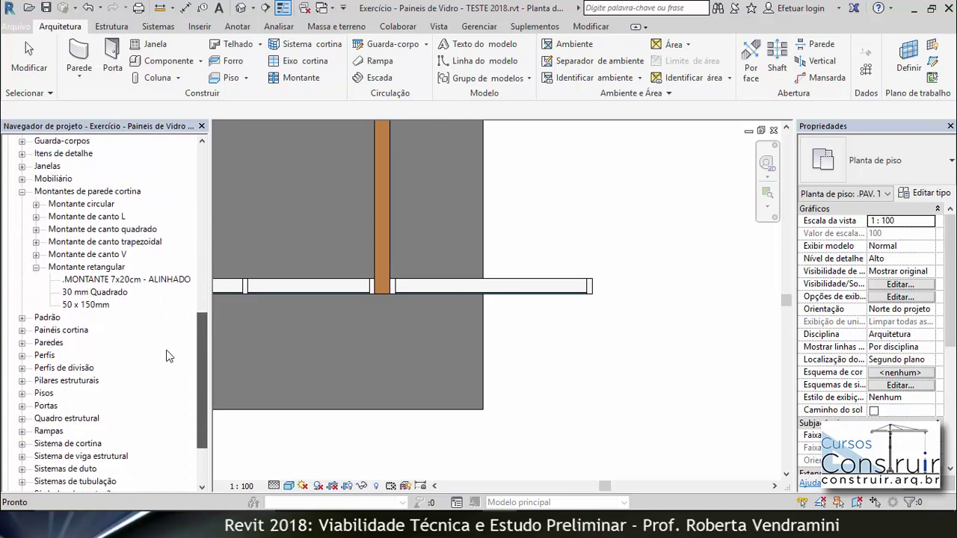
Expand Painel do sistema and review the .PAINEL VIDRO E=2cm type properties (0.0200 thick), then close them.
{"action": "left_click", "coordinate": [22, 331]}
{"action": "left_click", "coordinate": [101, 356]}
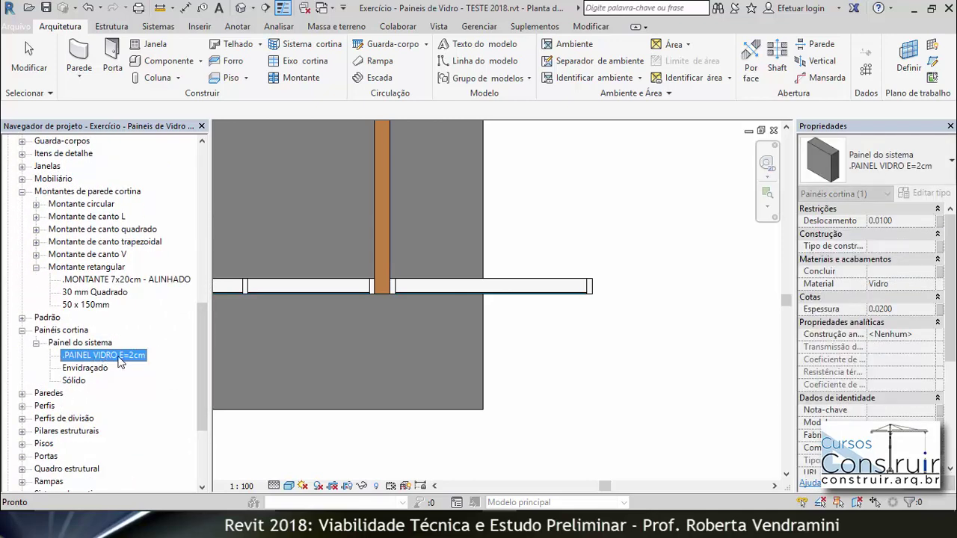
{"action": "double_click", "coordinate": [118, 358]}
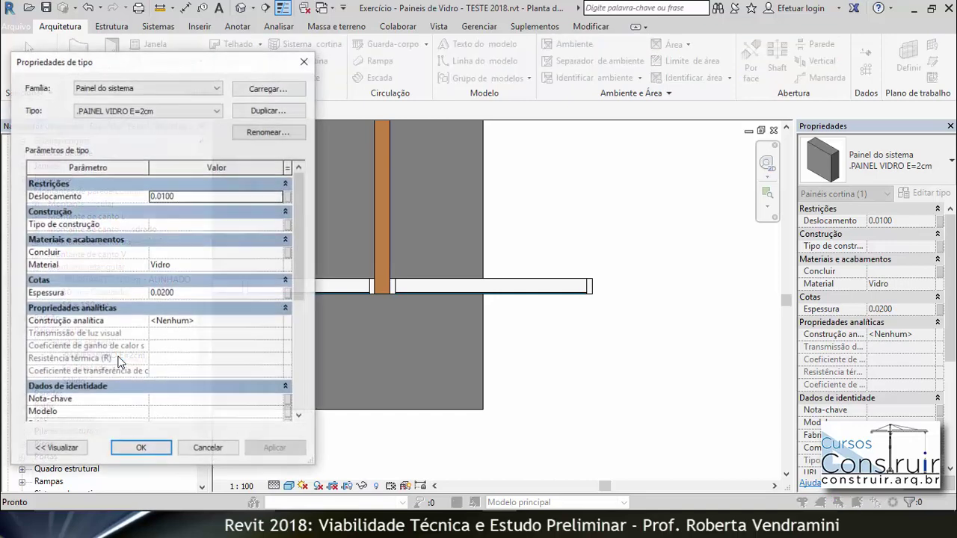
{"action": "left_click", "coordinate": [305, 63]}
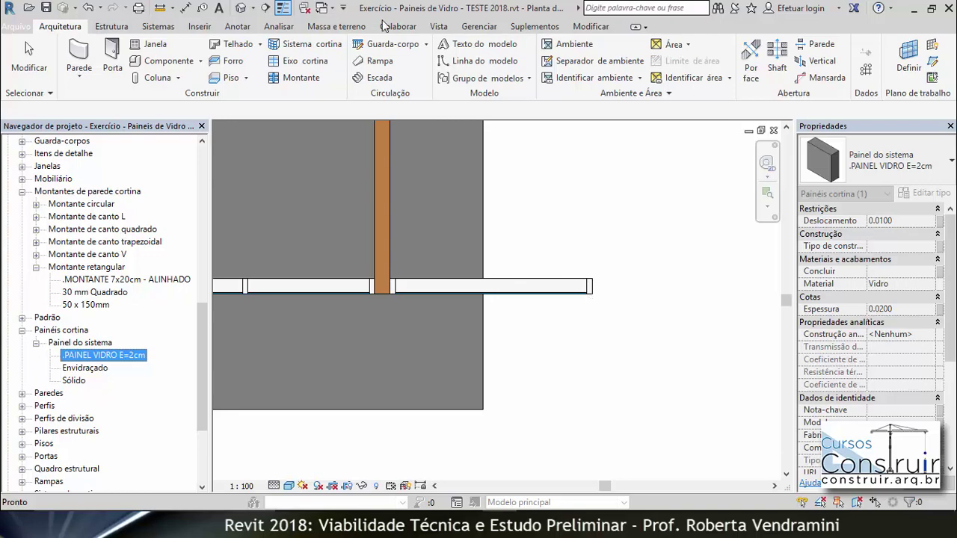
Switch to the {3D} view and zoom in on the ground-floor glass curtain wall.
{"action": "left_click", "coordinate": [240, 8]}
{"action": "scroll", "coordinate": [326, 184], "scroll_direction": "up", "scroll_amount": 1}
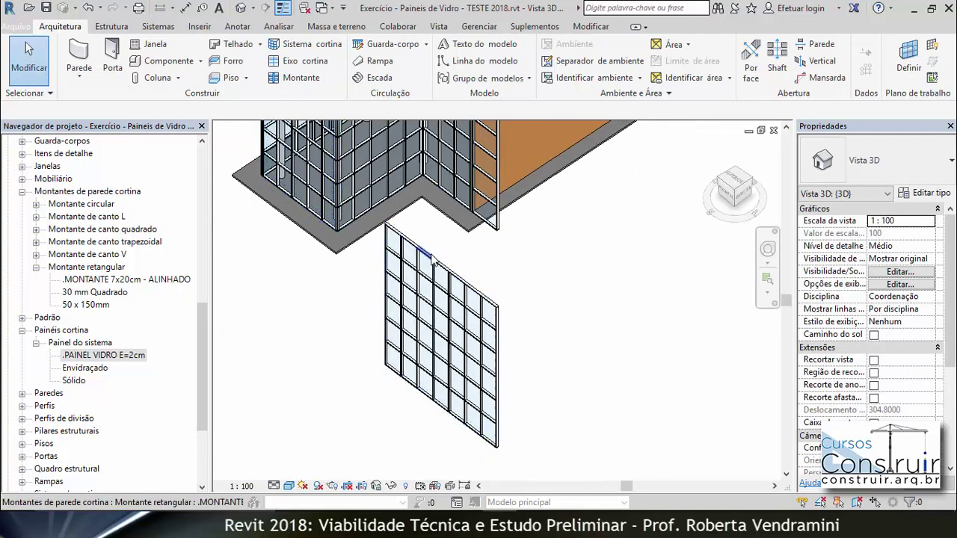
{"action": "scroll", "coordinate": [359, 160], "scroll_direction": "up", "scroll_amount": 2}
{"action": "scroll", "coordinate": [388, 136], "scroll_direction": "up", "scroll_amount": 1}
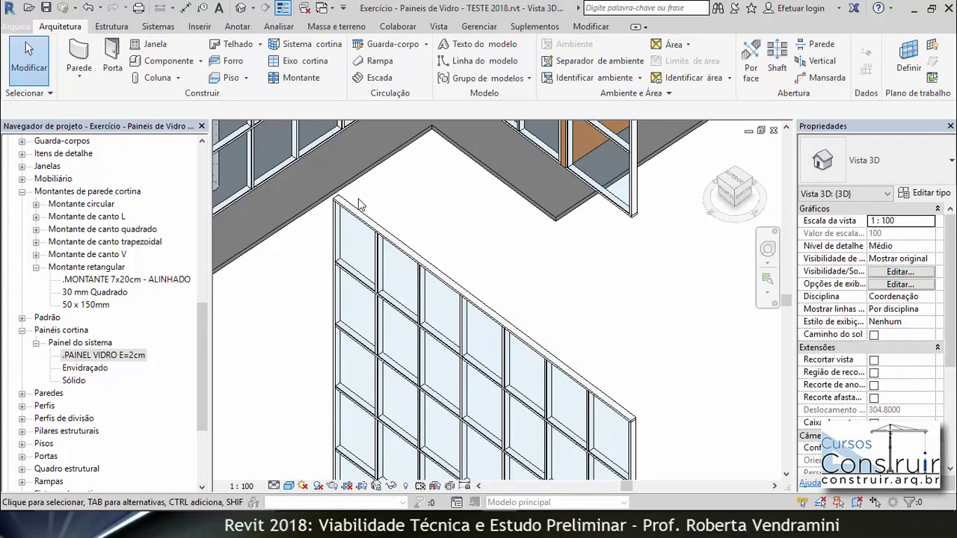
{"action": "left_click", "coordinate": [357, 222]}
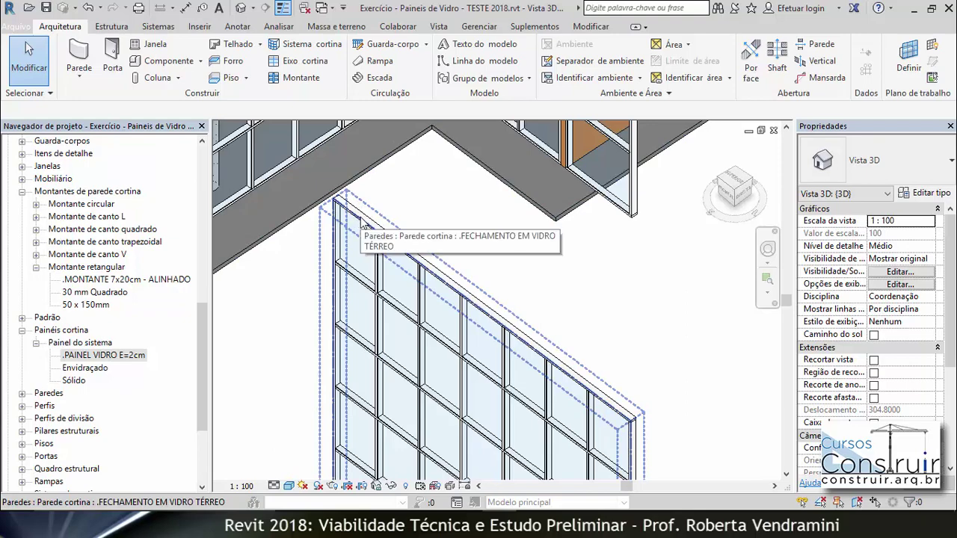
{"action": "scroll", "coordinate": [362, 225], "scroll_direction": "up", "scroll_amount": 2}
{"action": "key", "text": "Escape"}
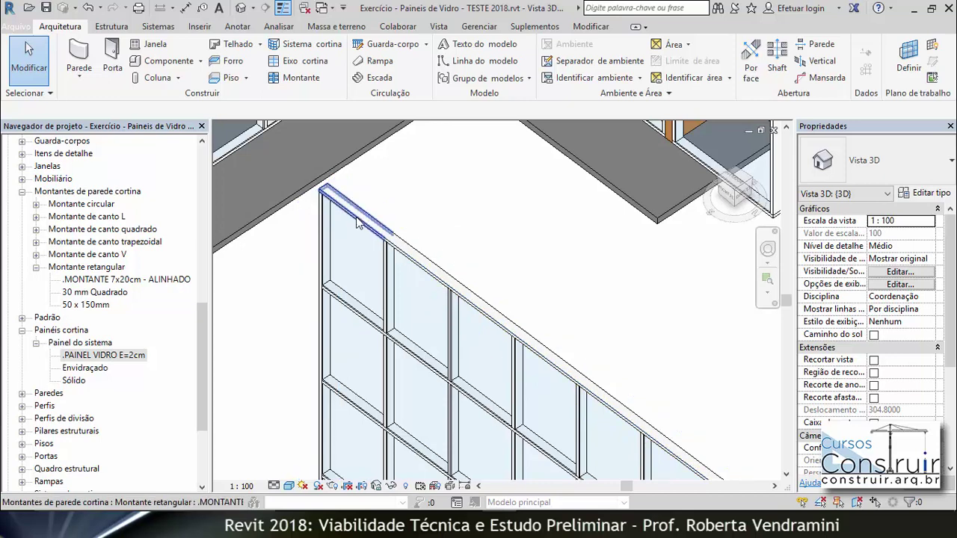
Tab-cycle to a single .PAINEL VIDRO E=2cm glass panel (1.6057 x 2.3100) and select it.
{"action": "scroll", "coordinate": [351, 217], "scroll_direction": "up", "scroll_amount": 3}
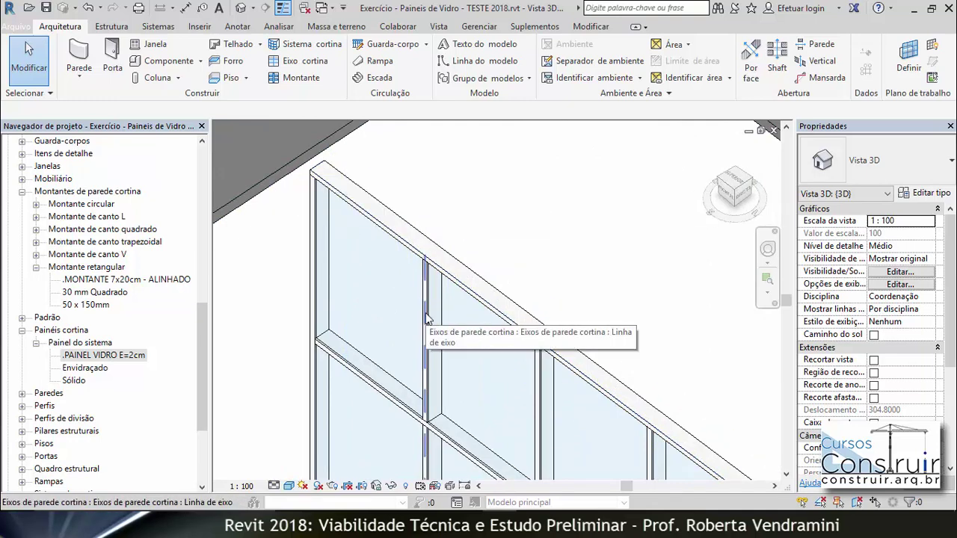
{"action": "key", "text": "Tab"}
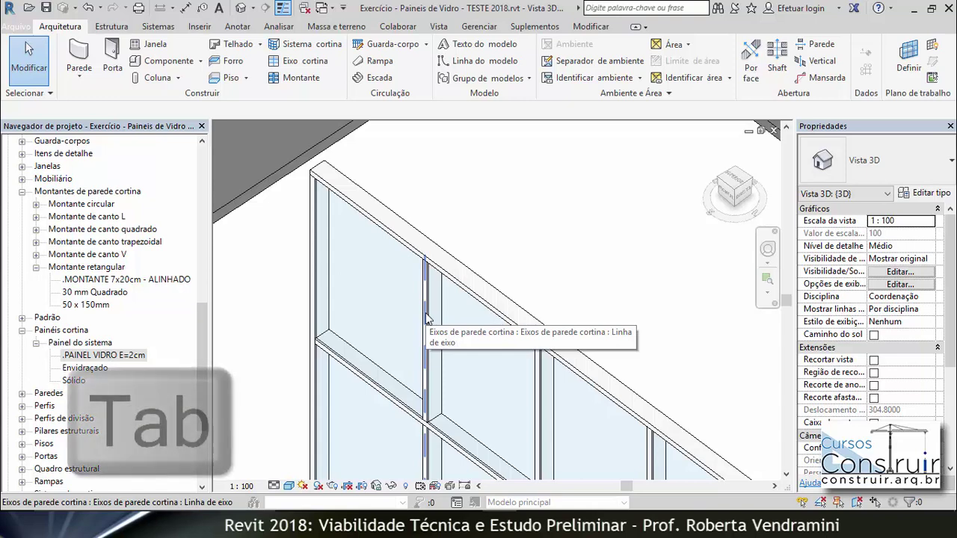
{"action": "key", "text": "Tab"}
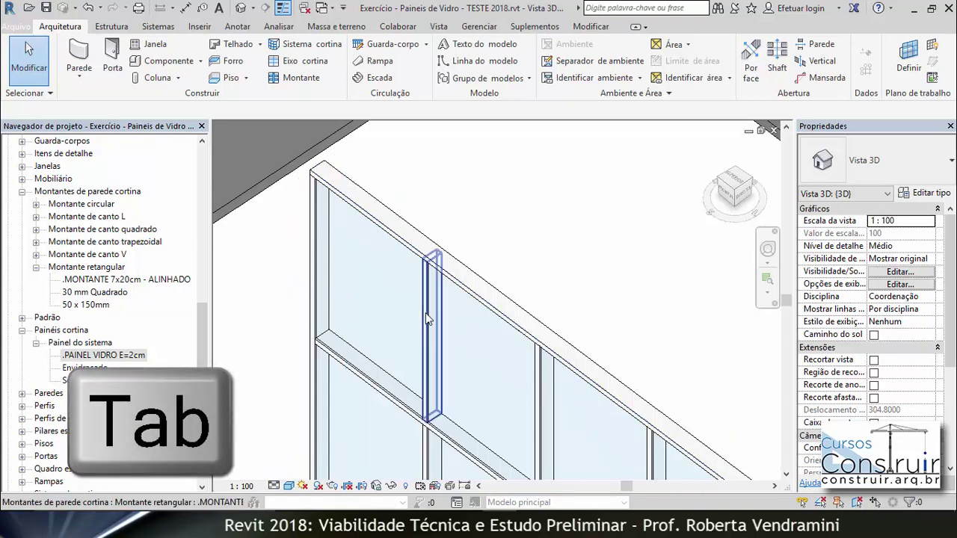
{"action": "key", "text": "Tab"}
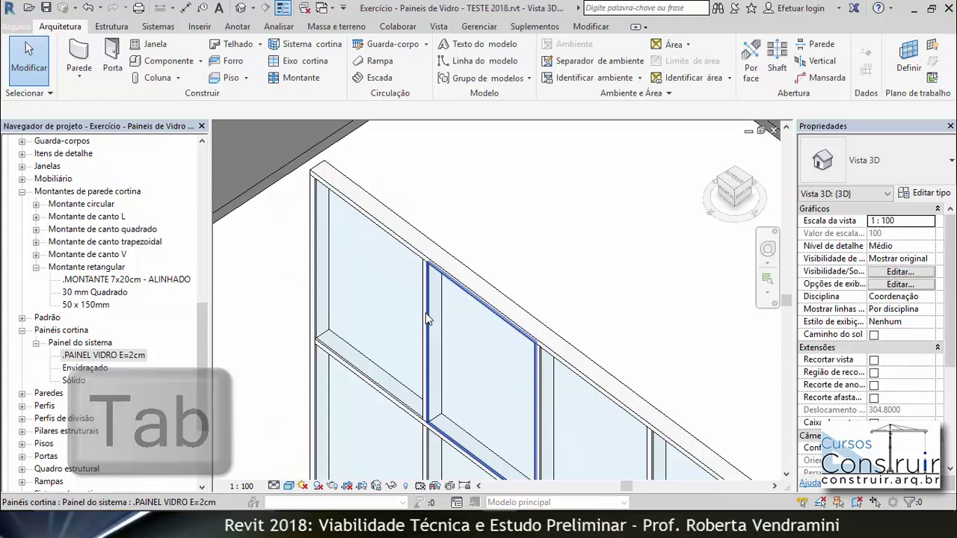
{"action": "left_click", "coordinate": [425, 313]}
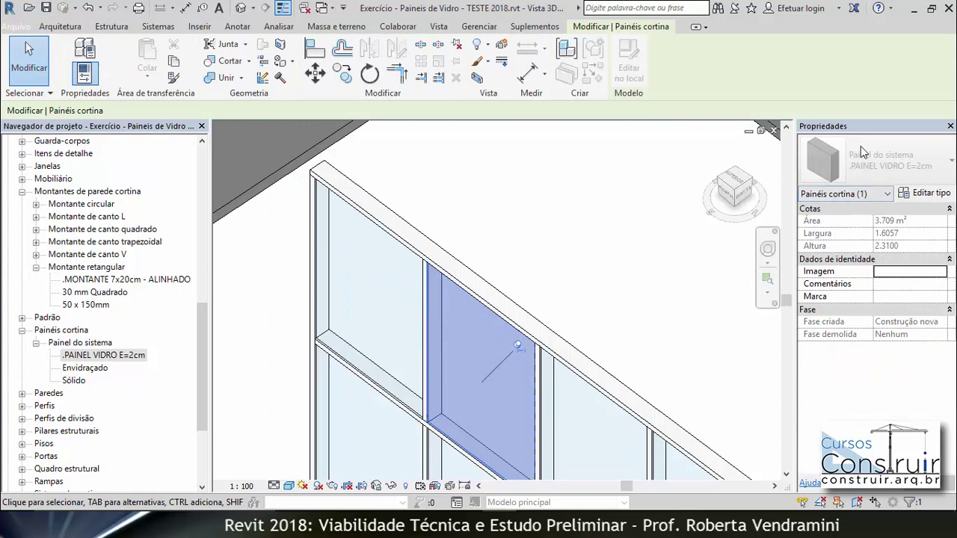
Change the .PAINEL VIDRO E=2cm type's Deslocamento from 0.0100 to 0.0600 and apply it.
{"action": "left_click", "coordinate": [930, 194]}
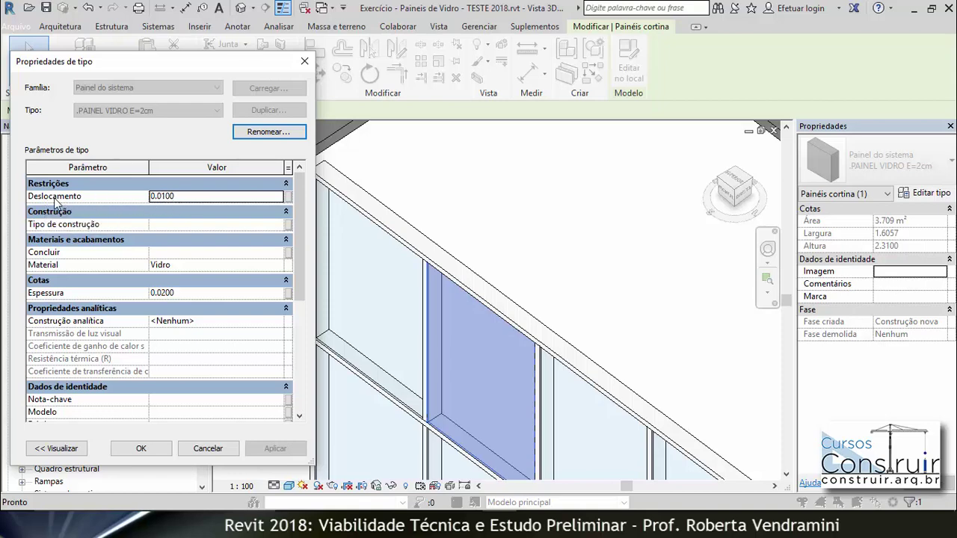
{"action": "left_click", "coordinate": [170, 198]}
{"action": "left_click_drag", "start_coordinate": [162, 196], "coordinate": [186, 196]}
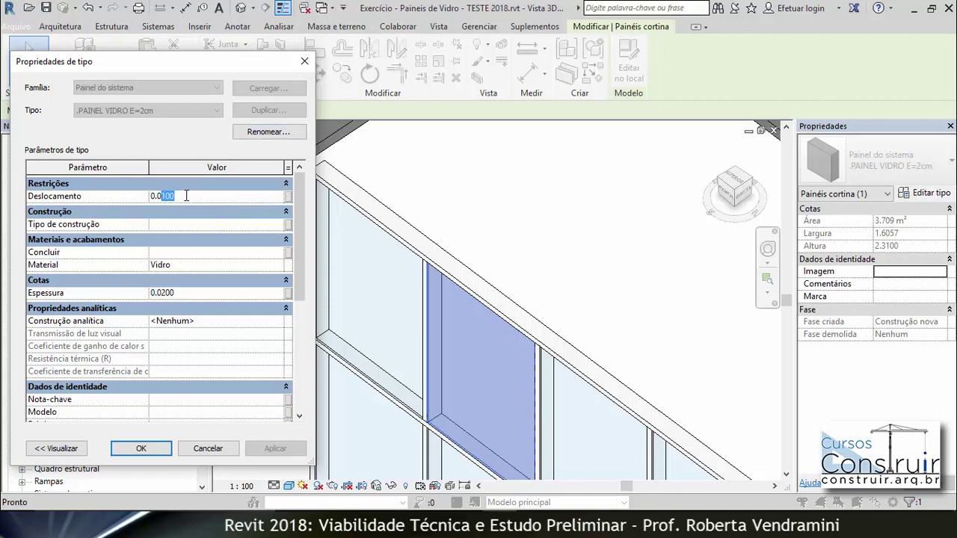
{"action": "type", "text": "6"}
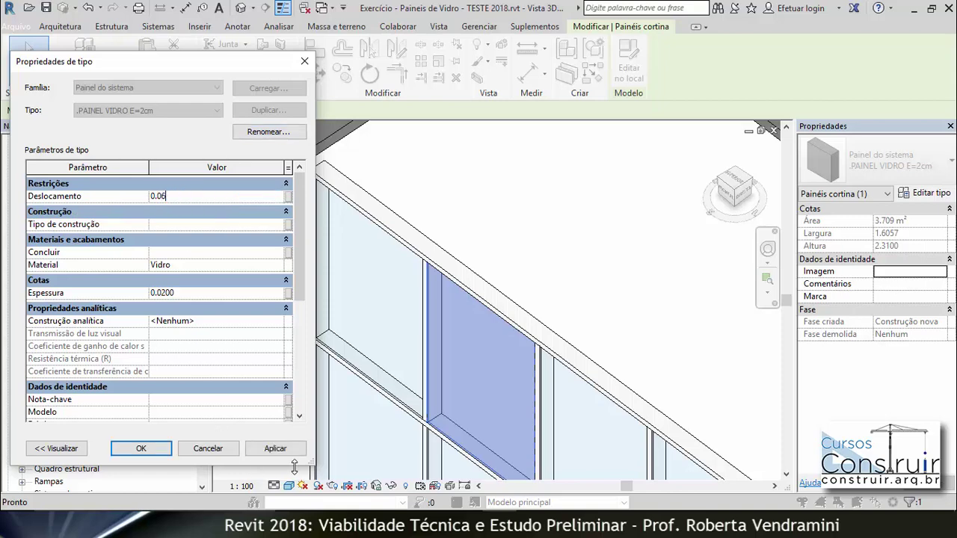
{"action": "left_click", "coordinate": [275, 448]}
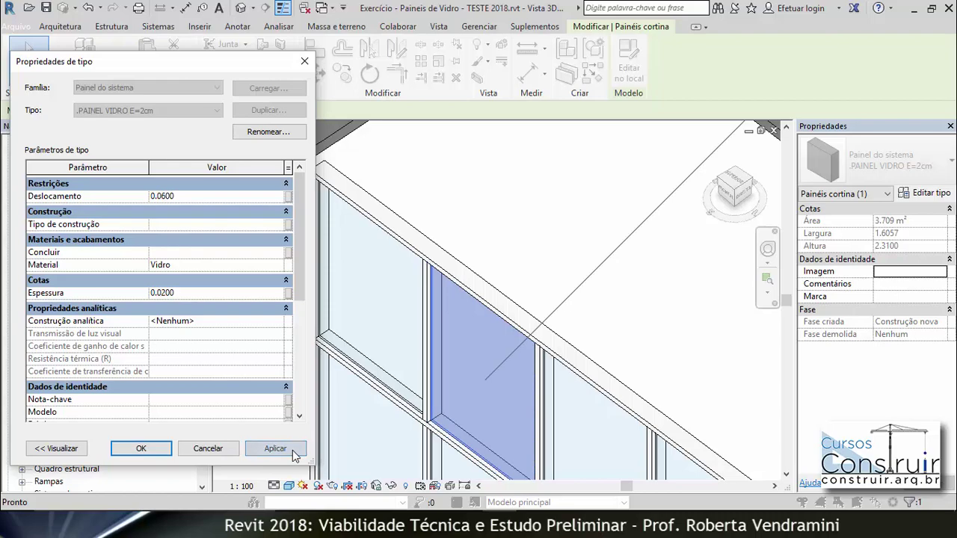
{"action": "left_click", "coordinate": [141, 449]}
{"action": "key", "text": "Escape"}
Open the .PAV. TÉRREO floor plan from Plantas de piso and zoom to the curtain wall end.
{"action": "scroll", "coordinate": [432, 429], "scroll_direction": "up", "scroll_amount": 3}
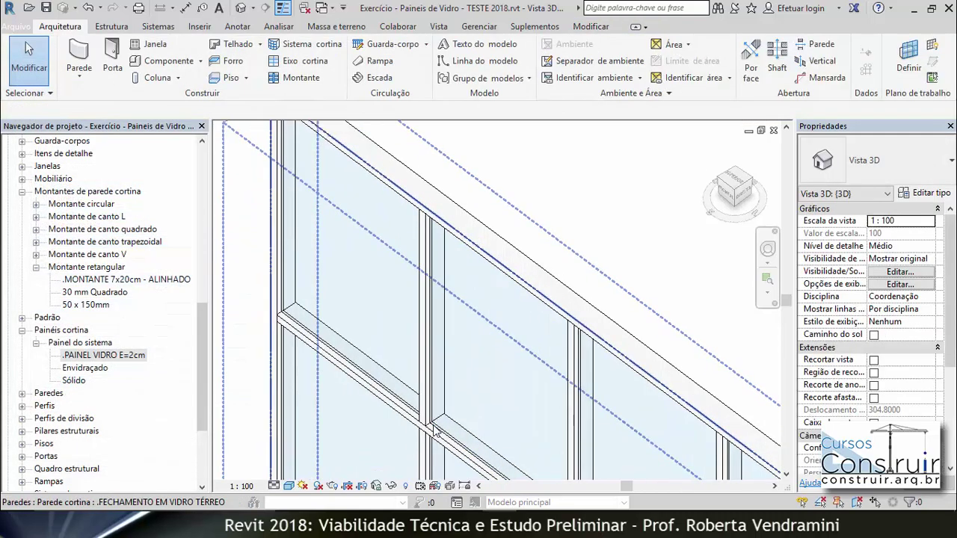
{"action": "scroll", "coordinate": [431, 428], "scroll_direction": "up", "scroll_amount": 3}
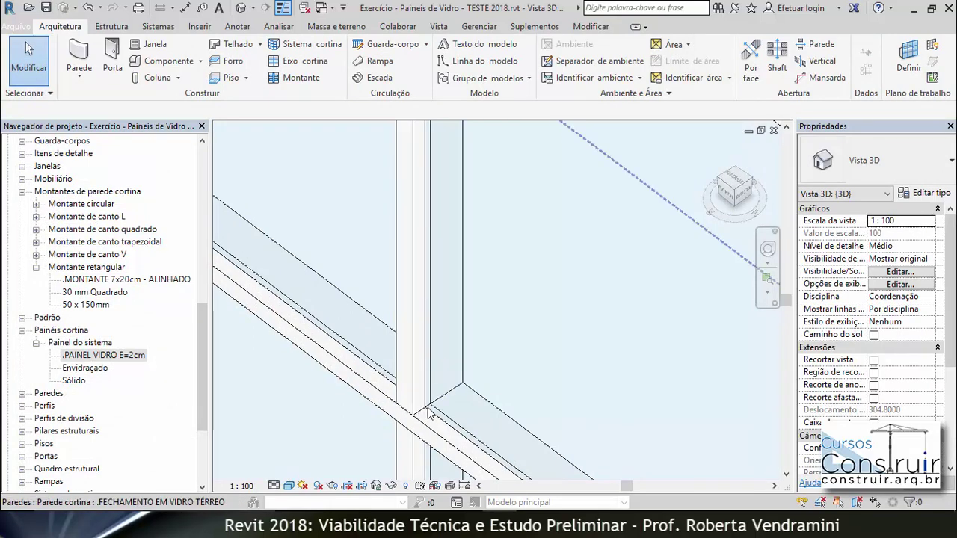
{"action": "left_click_drag", "start_coordinate": [199, 315], "coordinate": [200, 159]}
{"action": "double_click", "coordinate": [73, 179]}
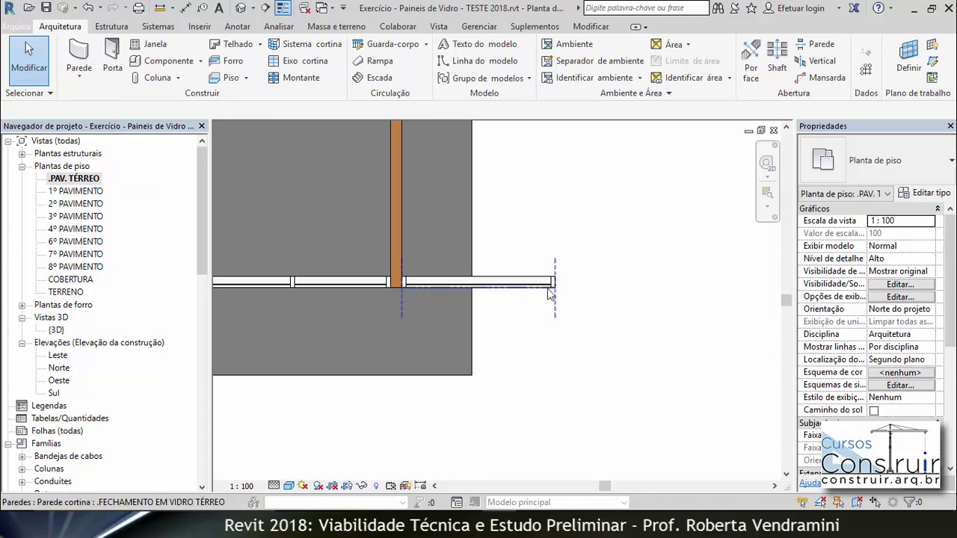
{"action": "scroll", "coordinate": [572, 292], "scroll_direction": "up", "scroll_amount": 2}
{"action": "scroll", "coordinate": [571, 291], "scroll_direction": "up", "scroll_amount": 2}
{"action": "scroll", "coordinate": [568, 290], "scroll_direction": "up", "scroll_amount": 1}
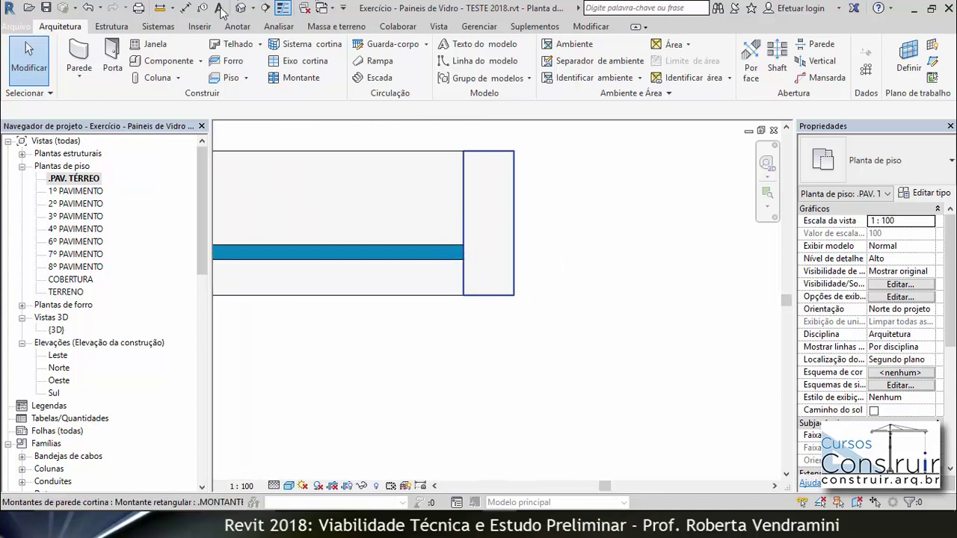
{"action": "left_click", "coordinate": [184, 9]}
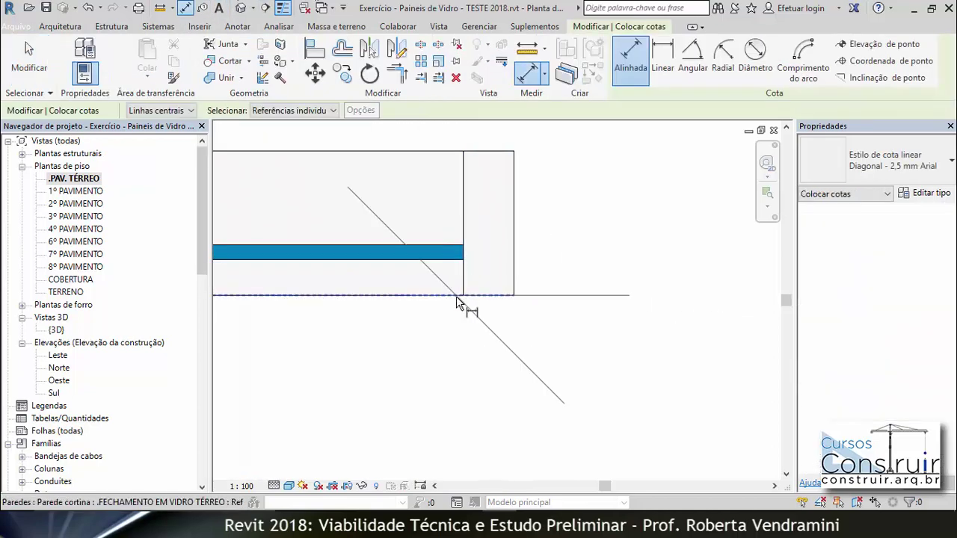
{"action": "scroll", "coordinate": [607, 272], "scroll_direction": "down", "scroll_amount": 2}
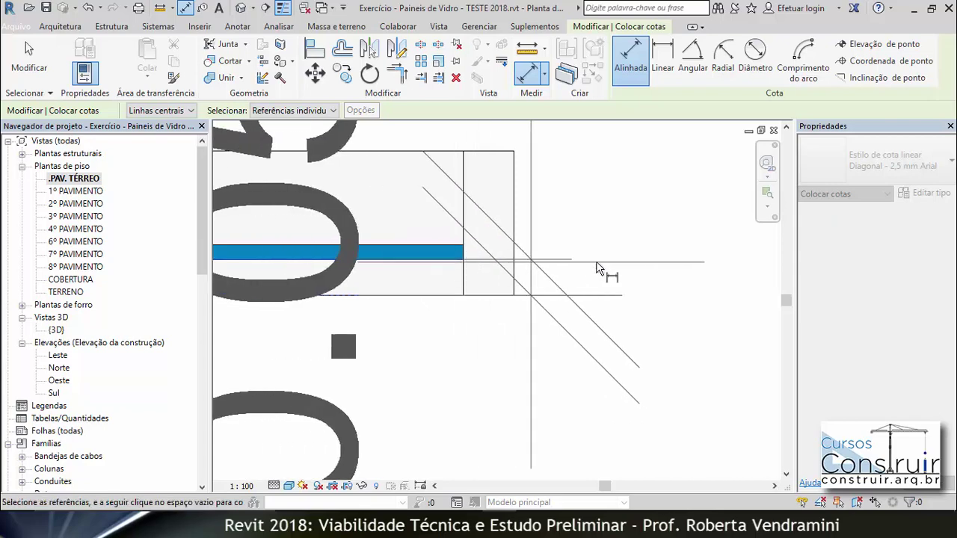
{"action": "scroll", "coordinate": [609, 278], "scroll_direction": "down", "scroll_amount": 2}
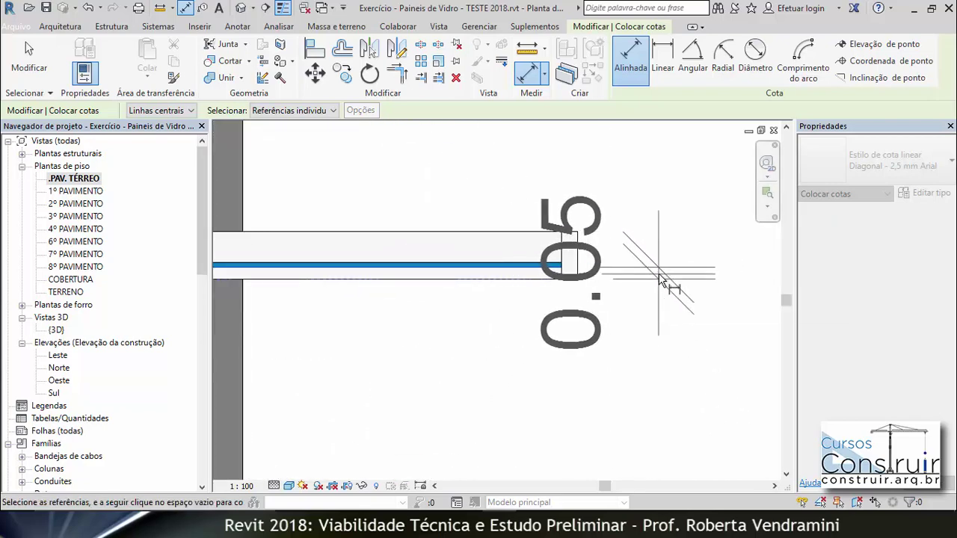
{"action": "scroll", "coordinate": [659, 279], "scroll_direction": "up", "scroll_amount": 1}
{"action": "scroll", "coordinate": [659, 279], "scroll_direction": "up", "scroll_amount": 1}
{"action": "key", "text": "Escape"}
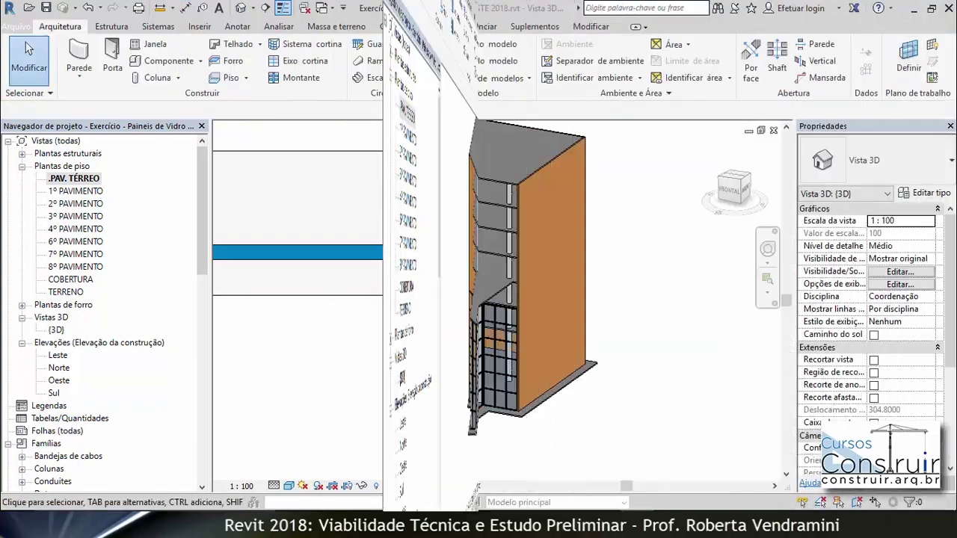
Zoom out of the 3D view and scroll the browser to Montantes de parede cortina.
{"action": "scroll", "coordinate": [454, 426], "scroll_direction": "up", "scroll_amount": 3}
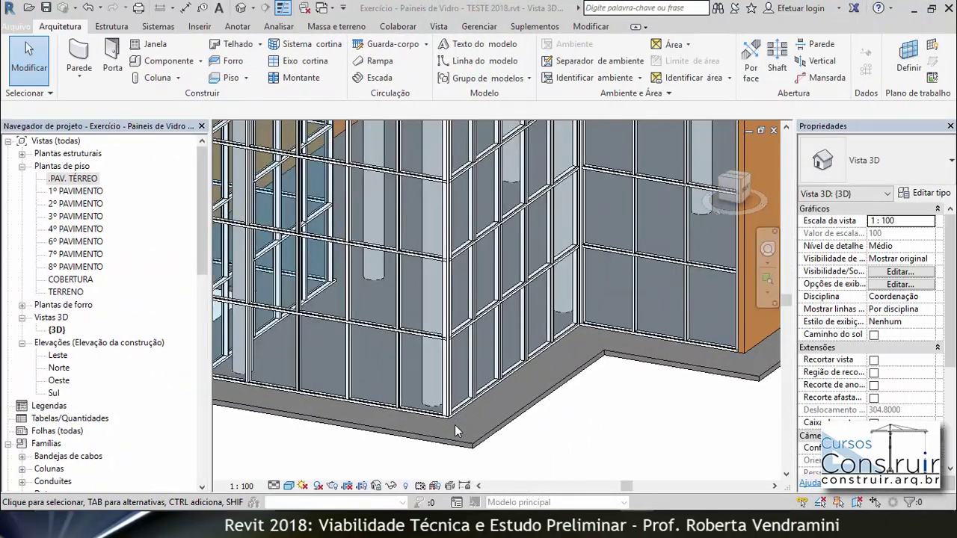
{"action": "scroll", "coordinate": [454, 425], "scroll_direction": "up", "scroll_amount": 2}
{"action": "scroll", "coordinate": [454, 424], "scroll_direction": "up", "scroll_amount": 2}
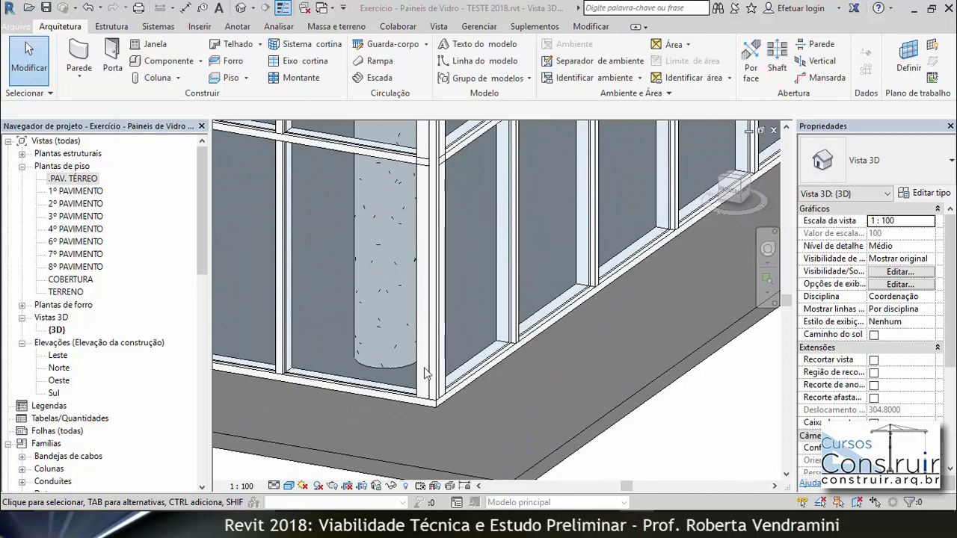
{"action": "scroll", "coordinate": [443, 371], "scroll_direction": "down", "scroll_amount": 2}
{"action": "scroll", "coordinate": [445, 377], "scroll_direction": "down", "scroll_amount": 2}
{"action": "scroll", "coordinate": [449, 385], "scroll_direction": "down", "scroll_amount": 2}
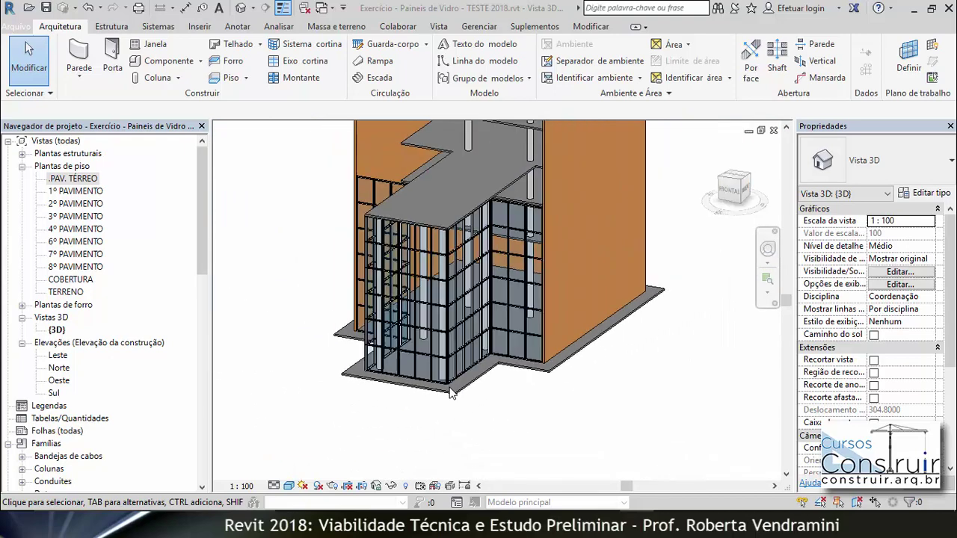
{"action": "left_click_drag", "start_coordinate": [200, 254], "coordinate": [198, 357]}
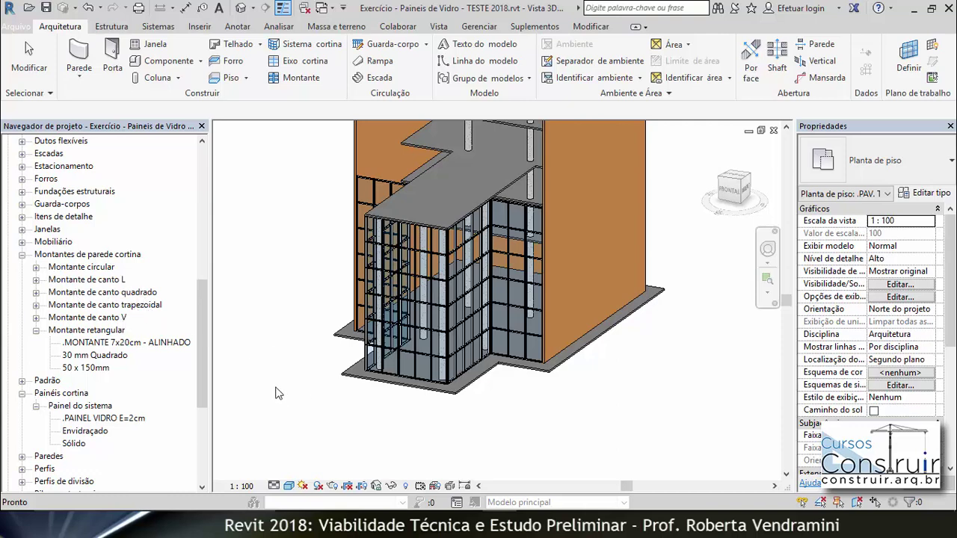
Duplicate Montante quadrado 1 as .MONTANTE QUADRADO 20x20CM - ALINHADO.
{"action": "left_click", "coordinate": [36, 292]}
{"action": "left_click", "coordinate": [91, 304]}
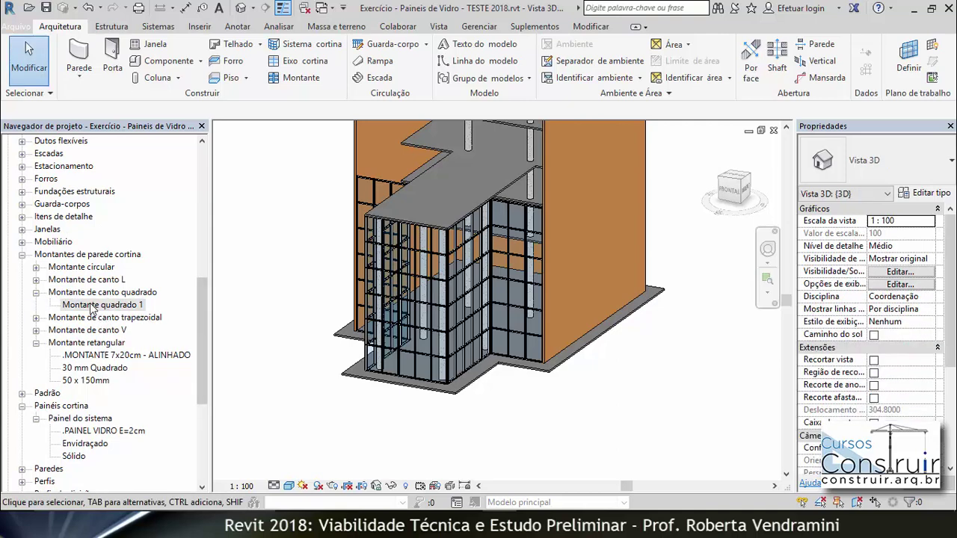
{"action": "right_click", "coordinate": [91, 306]}
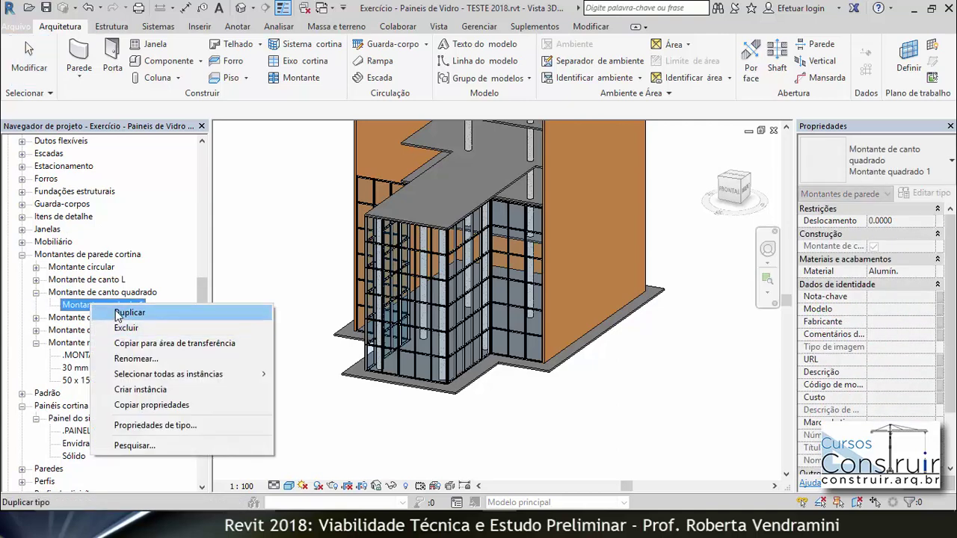
{"action": "left_click", "coordinate": [139, 312]}
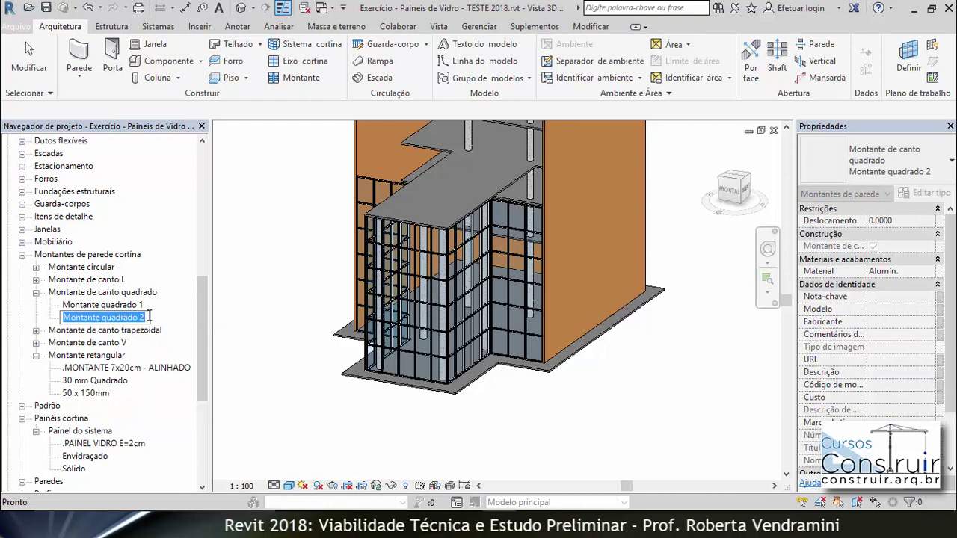
{"action": "type", "text": ".M"}
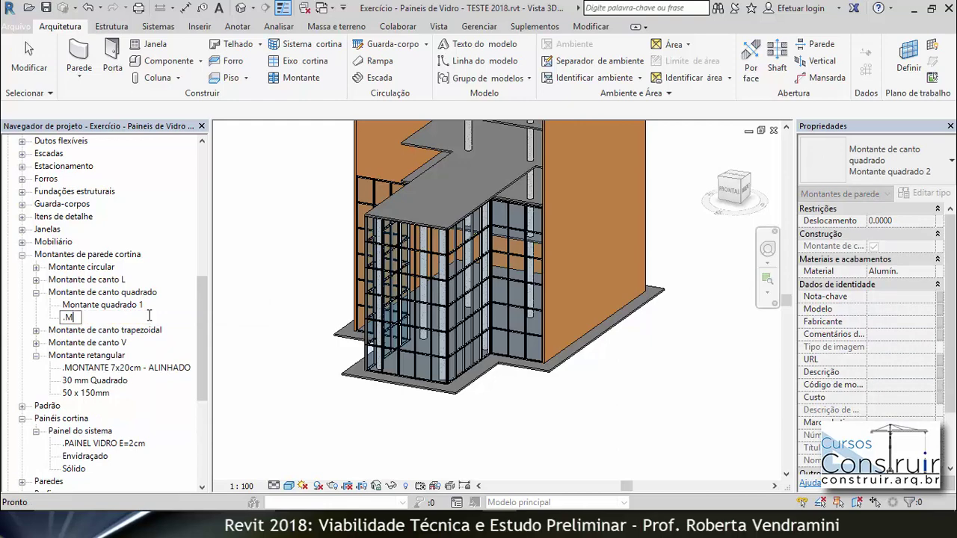
{"action": "type", "text": "ONTANTEQUA"}
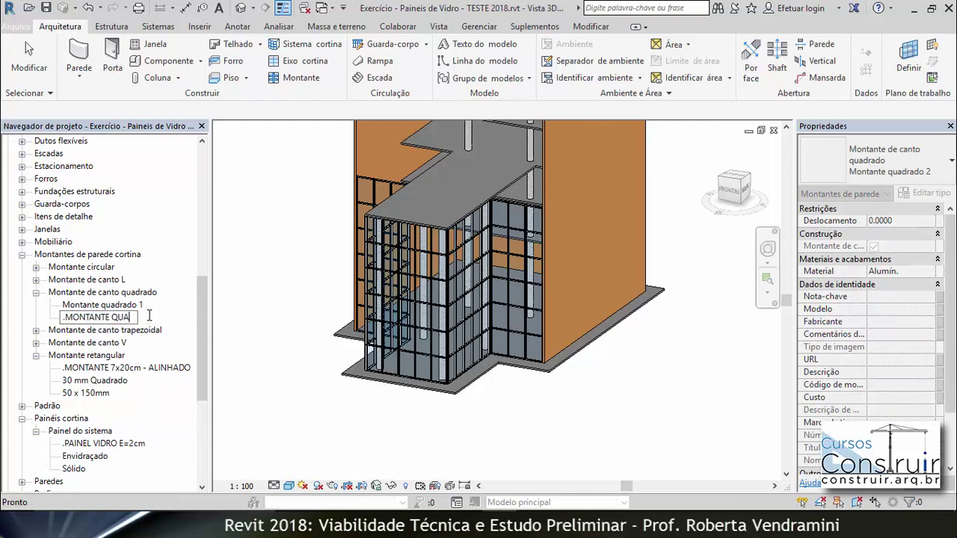
{"action": "type", "text": "DRADO 20x2"}
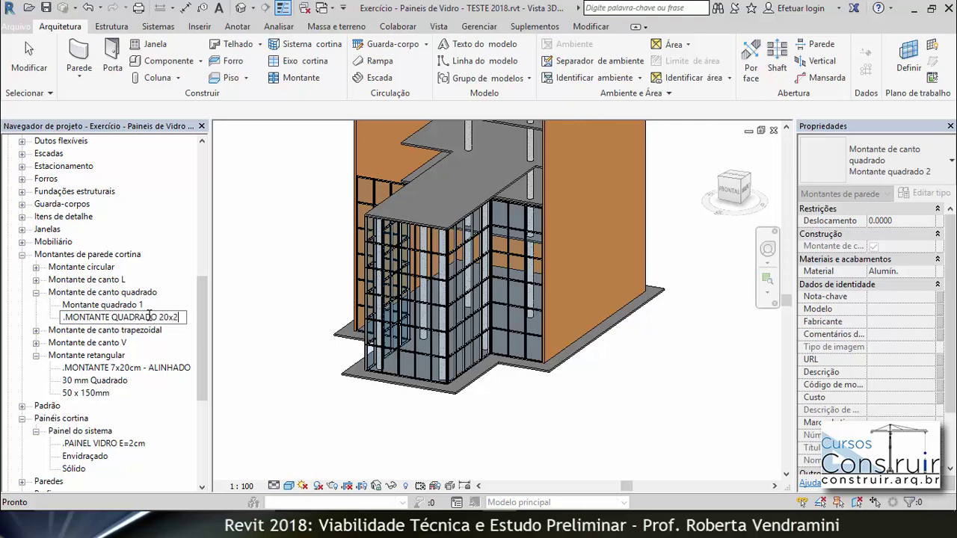
{"action": "type", "text": "M - "}
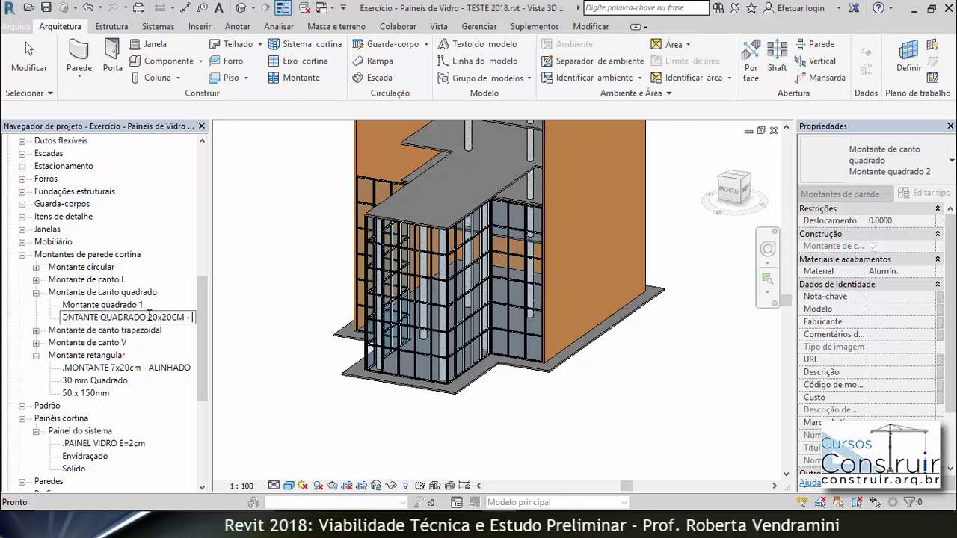
{"action": "type", "text": "ALINH"}
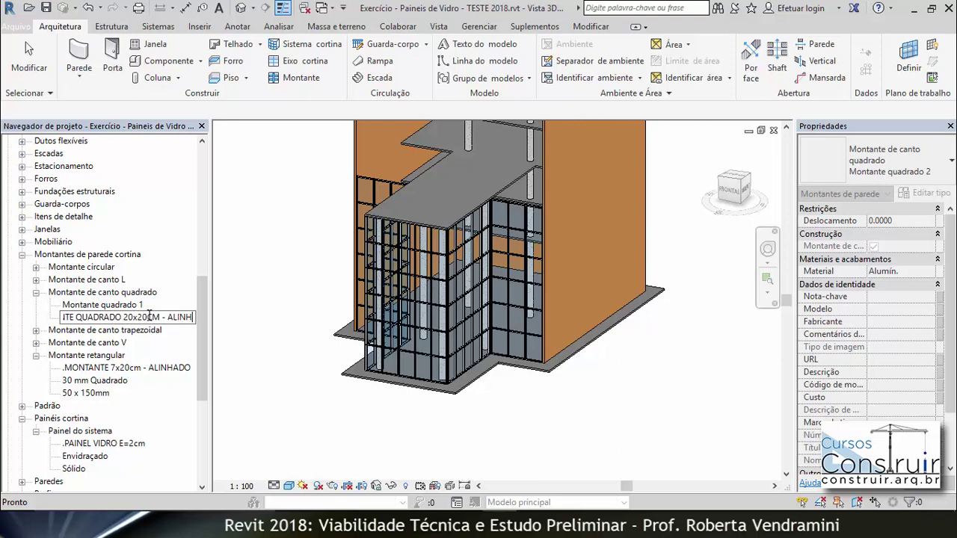
{"action": "type", "text": "ADO"}
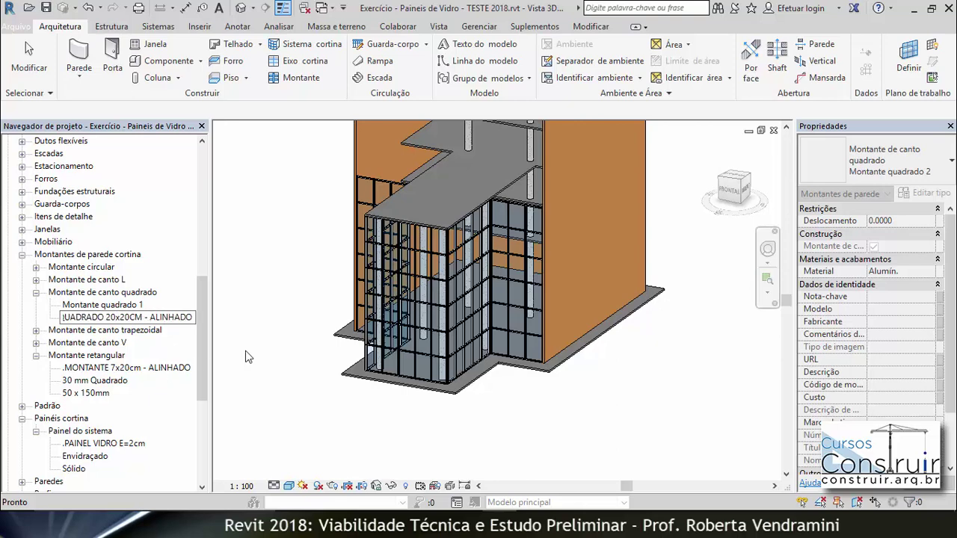
{"action": "left_click", "coordinate": [246, 354]}
{"action": "left_click", "coordinate": [82, 305]}
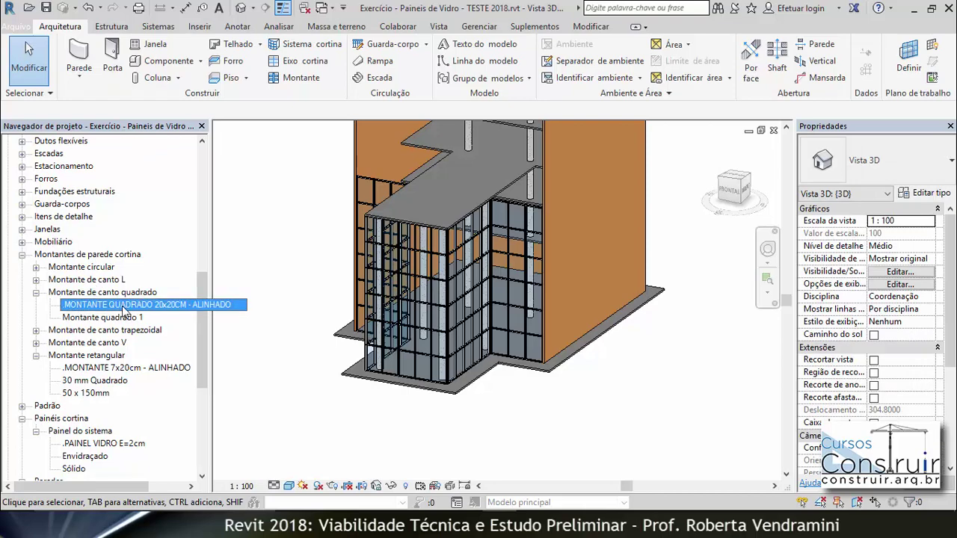
Set the new corner mullion type's Deslocamento to 0.1.
{"action": "double_click", "coordinate": [124, 306]}
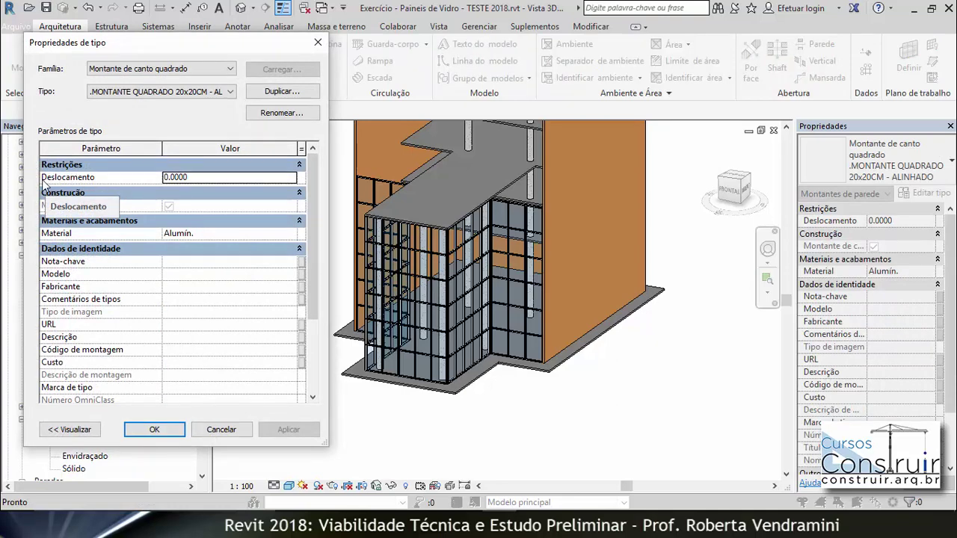
{"action": "left_click", "coordinate": [173, 177]}
{"action": "left_click_drag", "start_coordinate": [173, 177], "coordinate": [199, 177]}
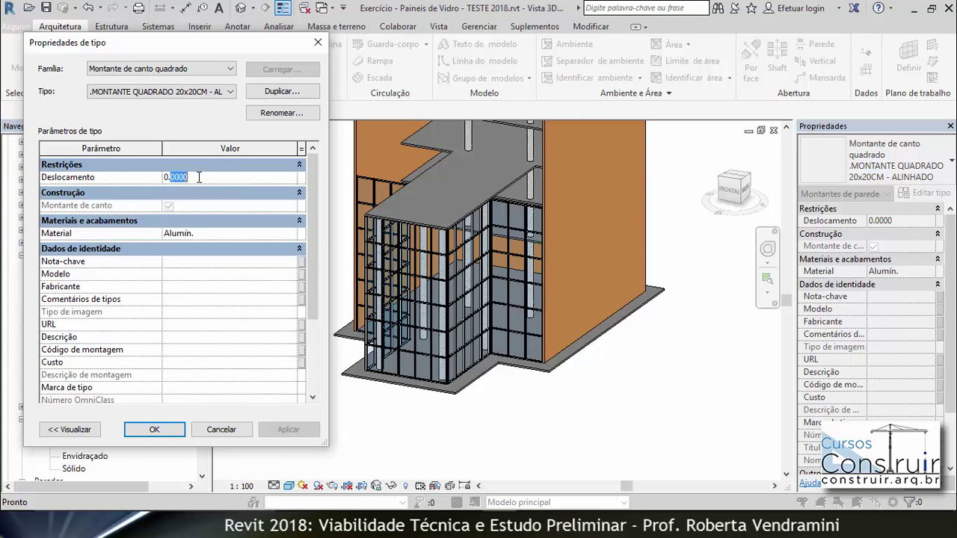
{"action": "type", "text": "1"}
{"action": "left_click", "coordinate": [210, 290]}
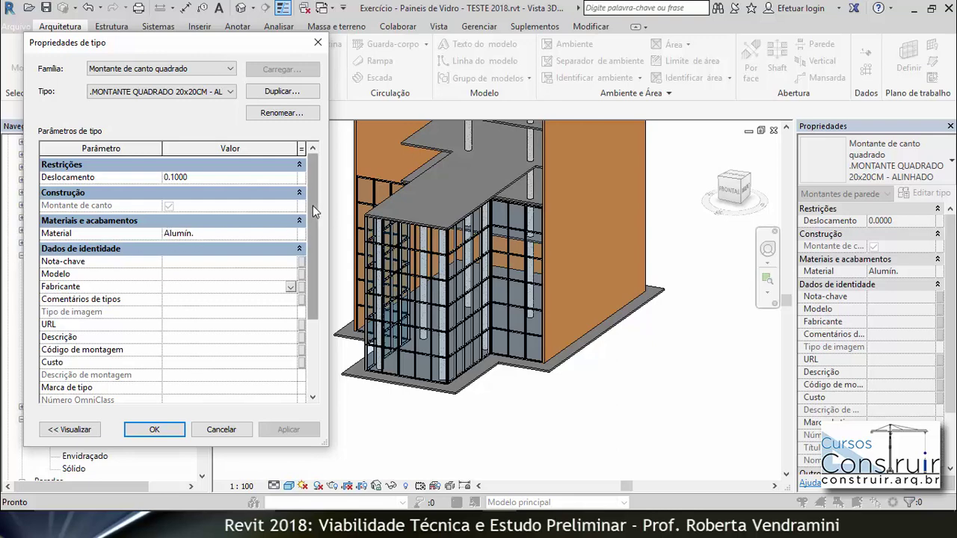
Change Linear 2 and Linear 1 from 0.1500 to 0.2000.
{"action": "left_click_drag", "start_coordinate": [313, 209], "coordinate": [314, 269]}
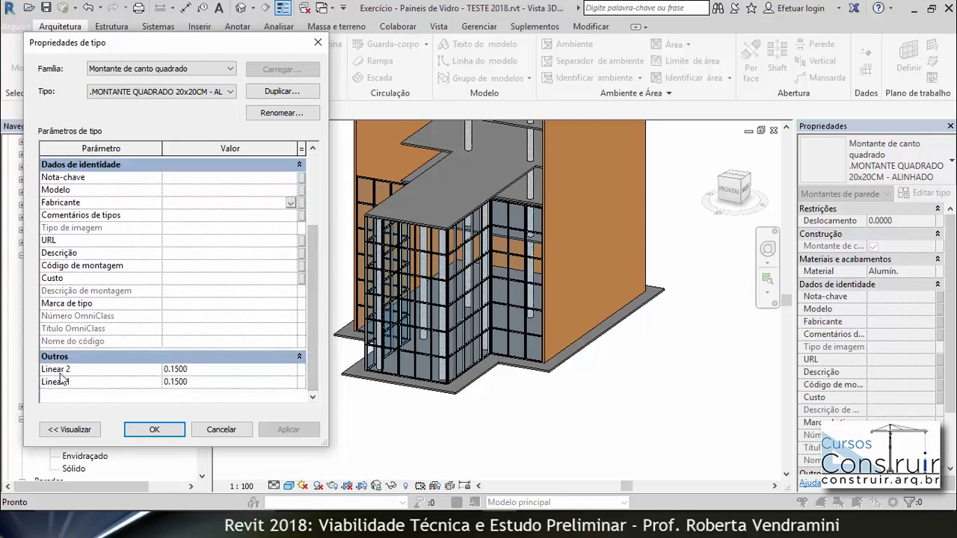
{"action": "left_click", "coordinate": [94, 384]}
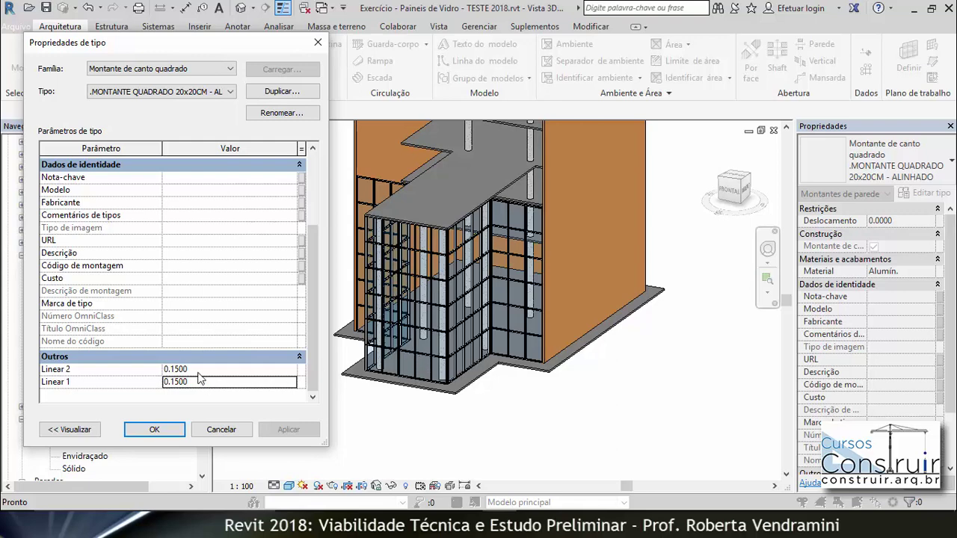
{"action": "left_click", "coordinate": [172, 368]}
{"action": "left_click", "coordinate": [175, 368]}
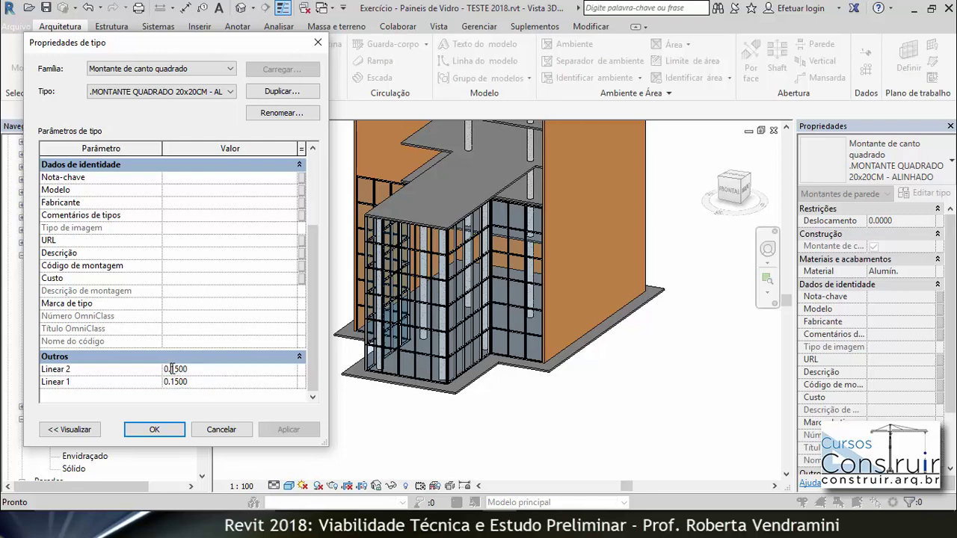
{"action": "left_click_drag", "start_coordinate": [174, 368], "coordinate": [194, 368]}
{"action": "type", "text": "2"}
{"action": "left_click", "coordinate": [174, 382]}
{"action": "type", "text": "2"}
{"action": "left_click", "coordinate": [211, 401]}
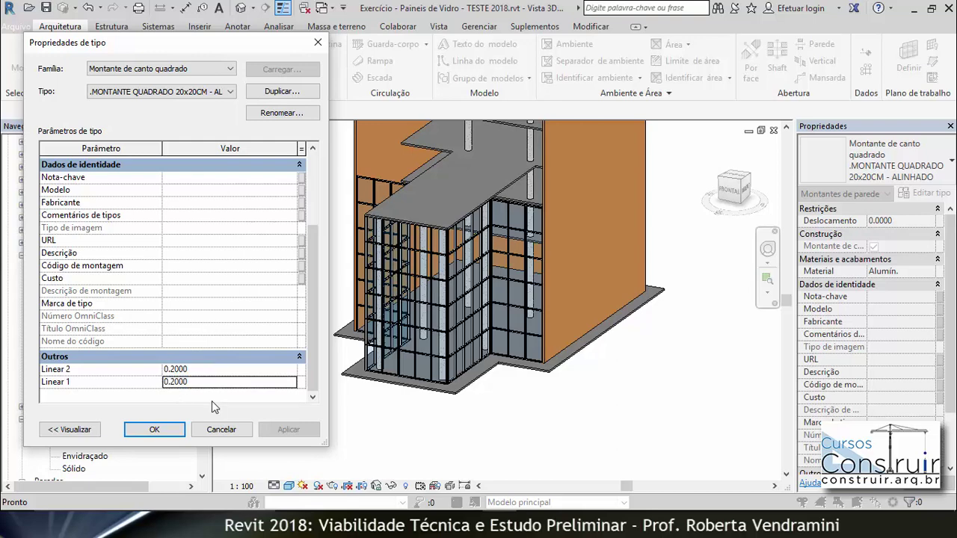
Confirm the mullion type settings and open the .PAV. TÉRREO ground-floor plan.
{"action": "left_click", "coordinate": [157, 429]}
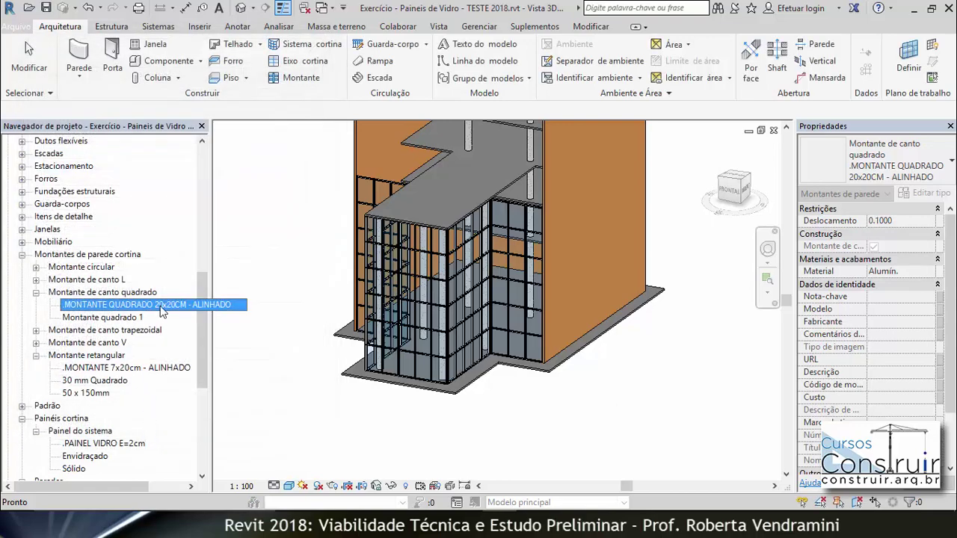
{"action": "scroll", "coordinate": [295, 376], "scroll_direction": "down", "scroll_amount": 1}
{"action": "scroll", "coordinate": [298, 379], "scroll_direction": "down", "scroll_amount": 1}
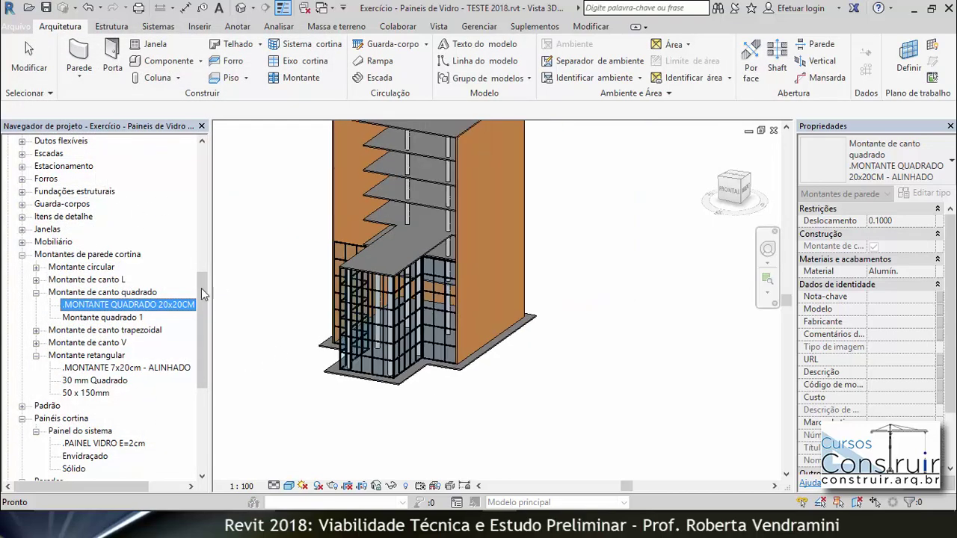
{"action": "left_click_drag", "start_coordinate": [202, 292], "coordinate": [146, 173]}
{"action": "double_click", "coordinate": [72, 178]}
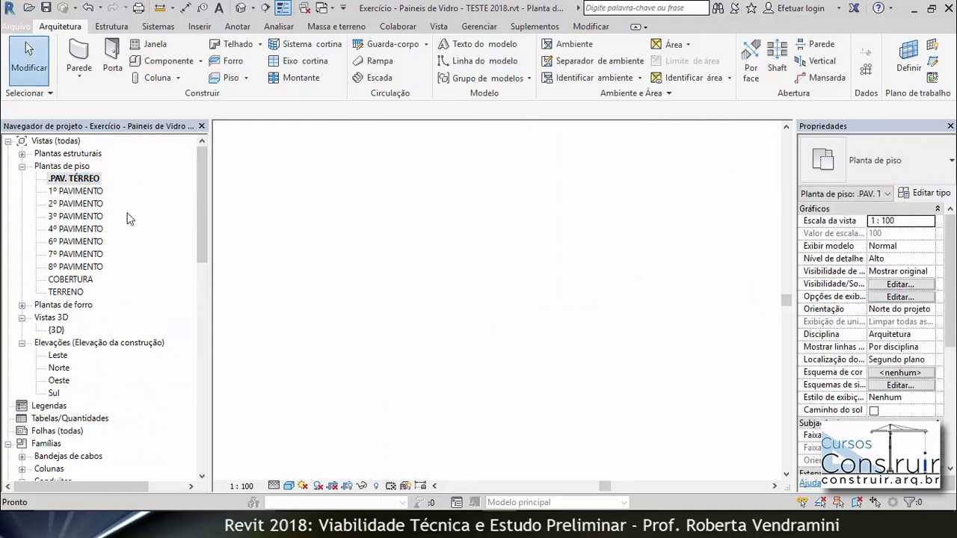
{"action": "scroll", "coordinate": [431, 392], "scroll_direction": "up", "scroll_amount": 2}
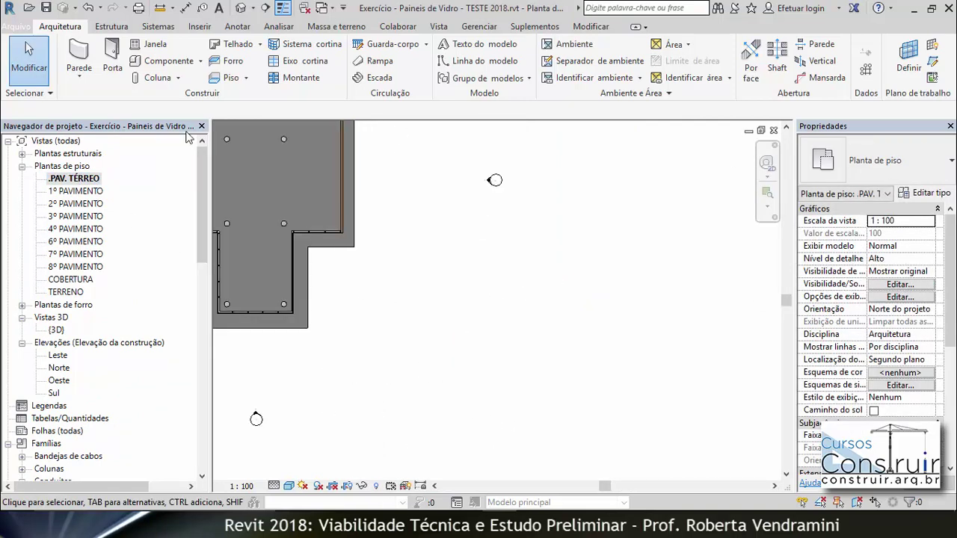
Draw a three-segment U-shaped FECHAMENTO EM VIDRO TÉRREO curtain wall.
{"action": "left_click", "coordinate": [79, 53]}
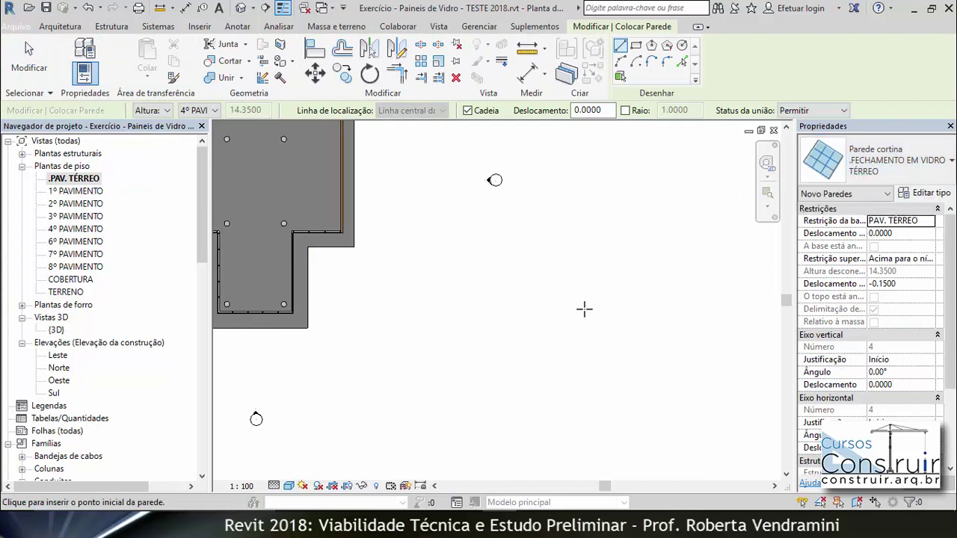
{"action": "scroll", "coordinate": [526, 318], "scroll_direction": "up", "scroll_amount": 1}
{"action": "left_click", "coordinate": [404, 240]}
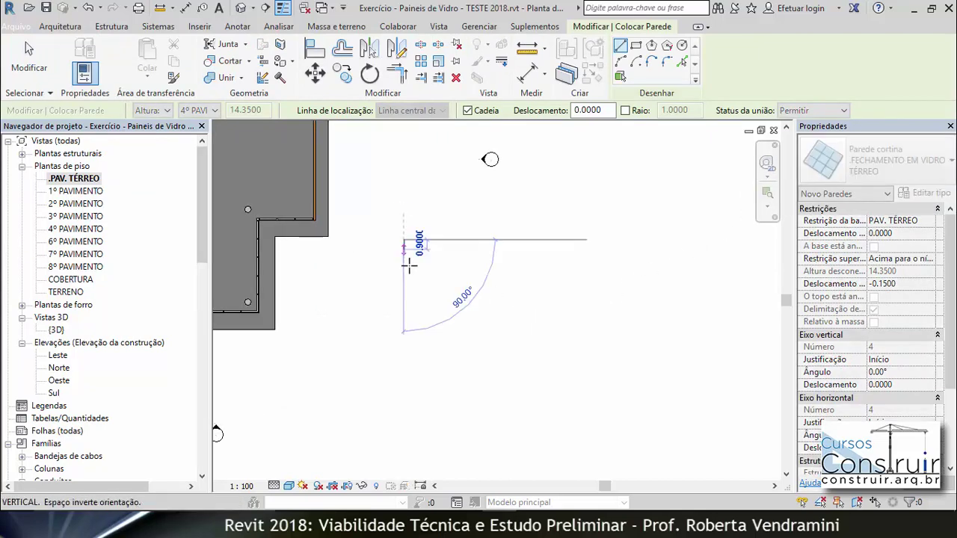
{"action": "left_click", "coordinate": [405, 313]}
{"action": "left_click", "coordinate": [461, 312]}
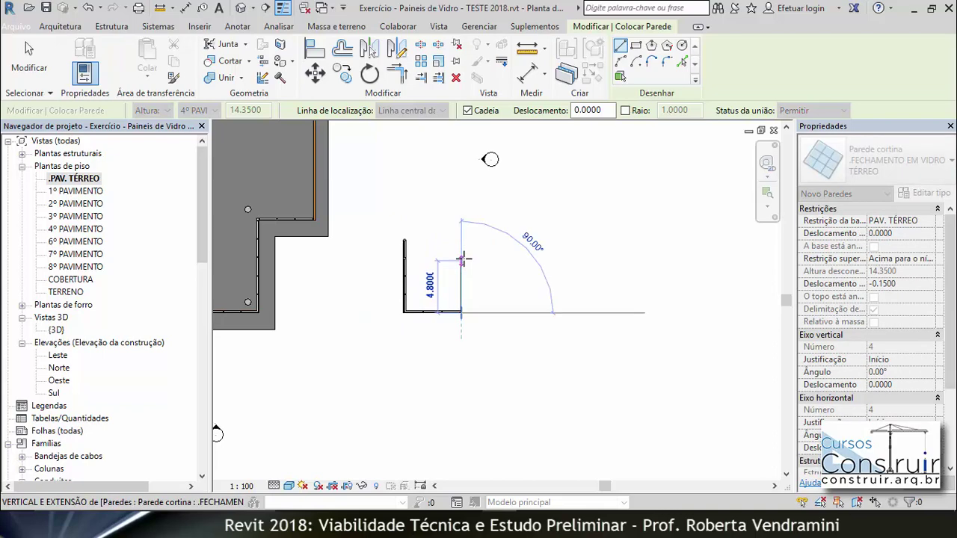
{"action": "left_click", "coordinate": [461, 240]}
{"action": "key", "text": "Escape"}
{"action": "key", "text": "Escape"}
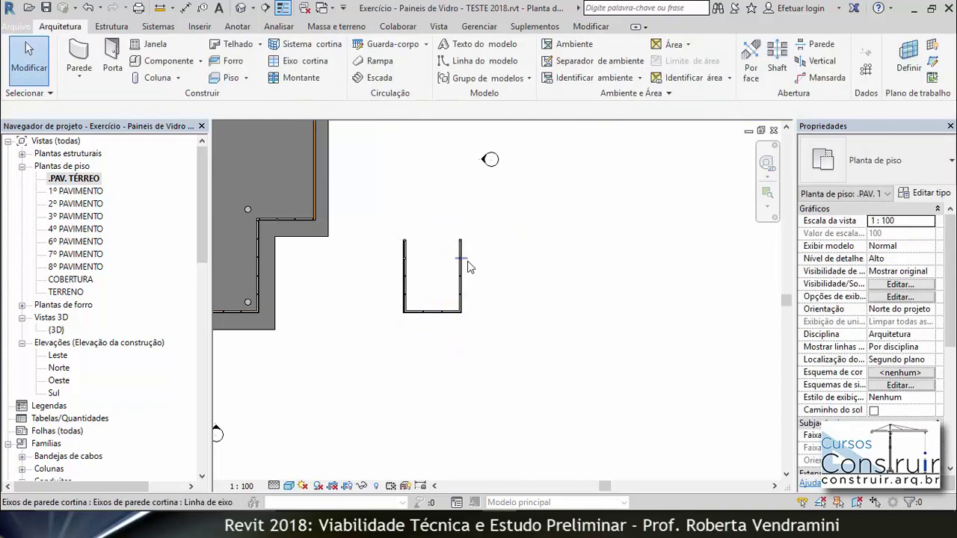
{"action": "scroll", "coordinate": [366, 339], "scroll_direction": "up", "scroll_amount": 5}
Tab-select the whole left curtain wall, 6.7271 long, instead of its mullion.
{"action": "scroll", "coordinate": [366, 340], "scroll_direction": "up", "scroll_amount": 2}
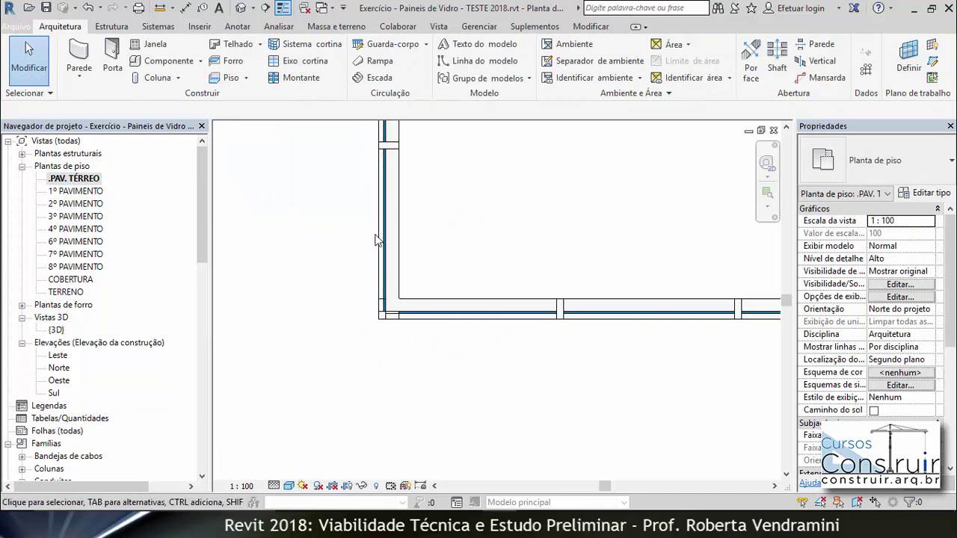
{"action": "scroll", "coordinate": [439, 323], "scroll_direction": "down", "scroll_amount": 2}
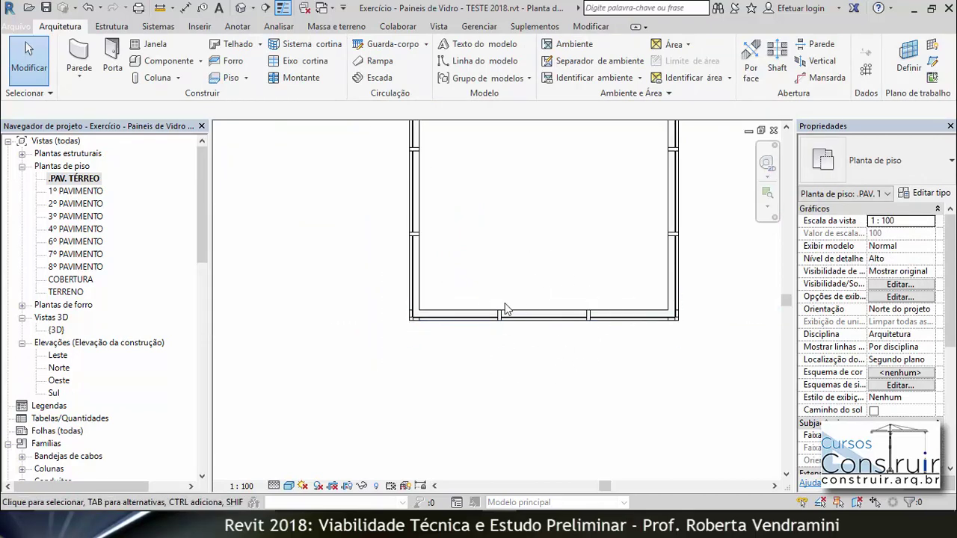
{"action": "scroll", "coordinate": [408, 356], "scroll_direction": "down", "scroll_amount": 2}
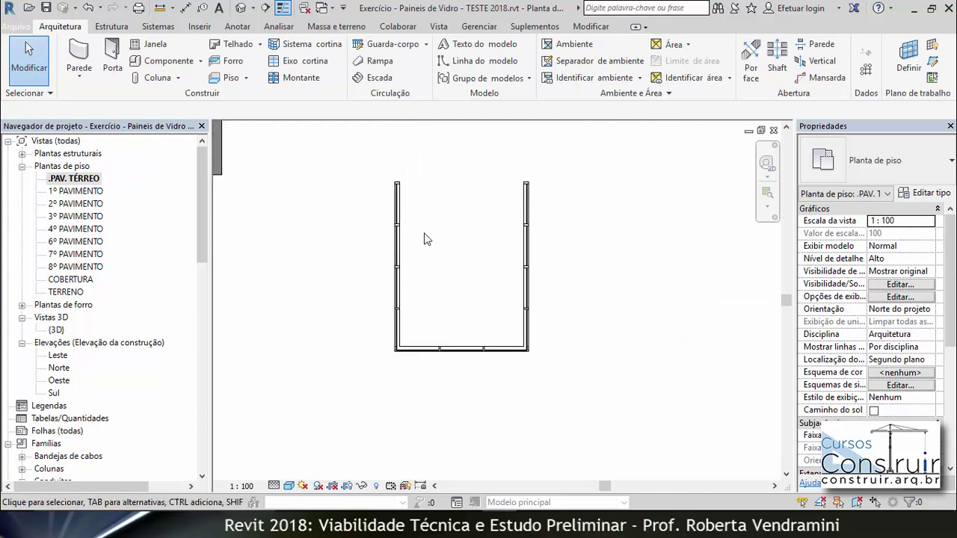
{"action": "scroll", "coordinate": [424, 232], "scroll_direction": "up", "scroll_amount": 1}
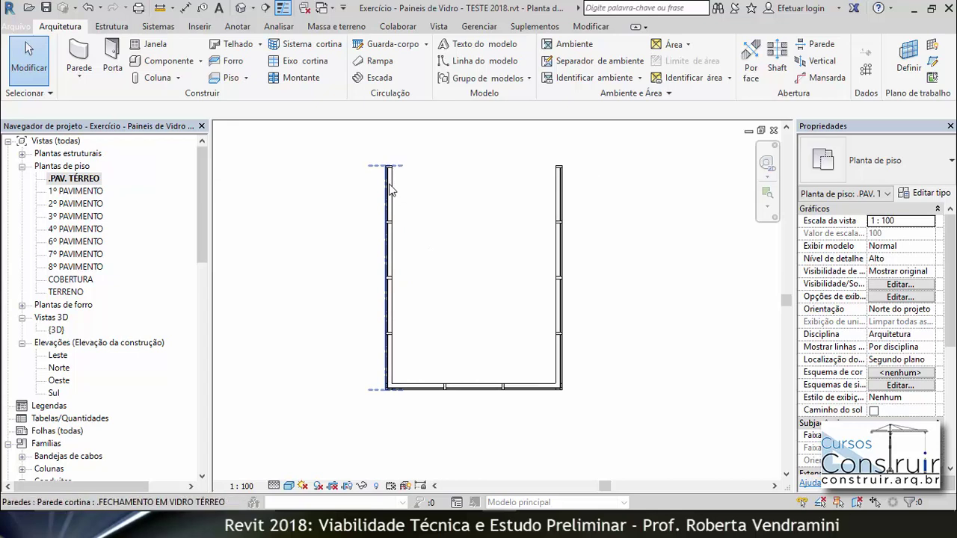
{"action": "scroll", "coordinate": [453, 193], "scroll_direction": "up", "scroll_amount": 1}
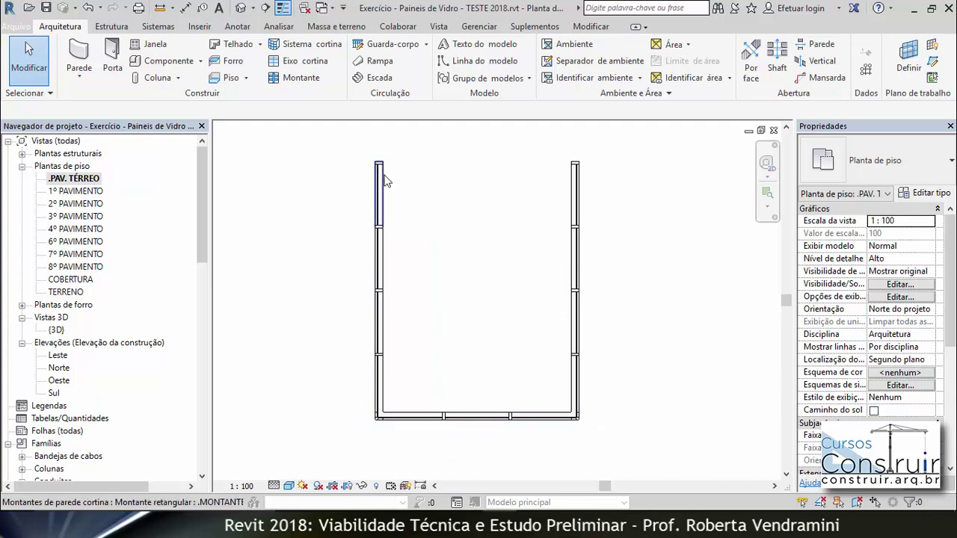
{"action": "key", "text": "Tab"}
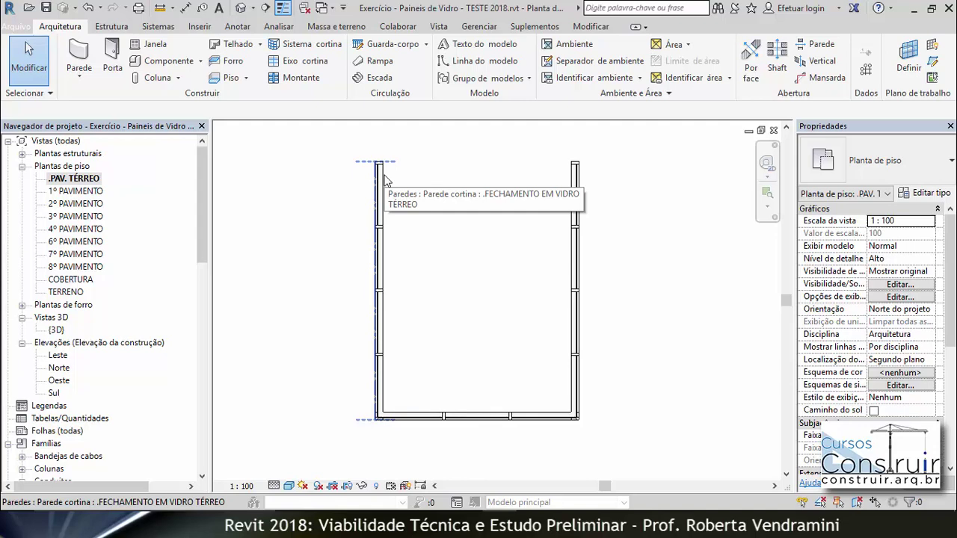
{"action": "left_click", "coordinate": [385, 180]}
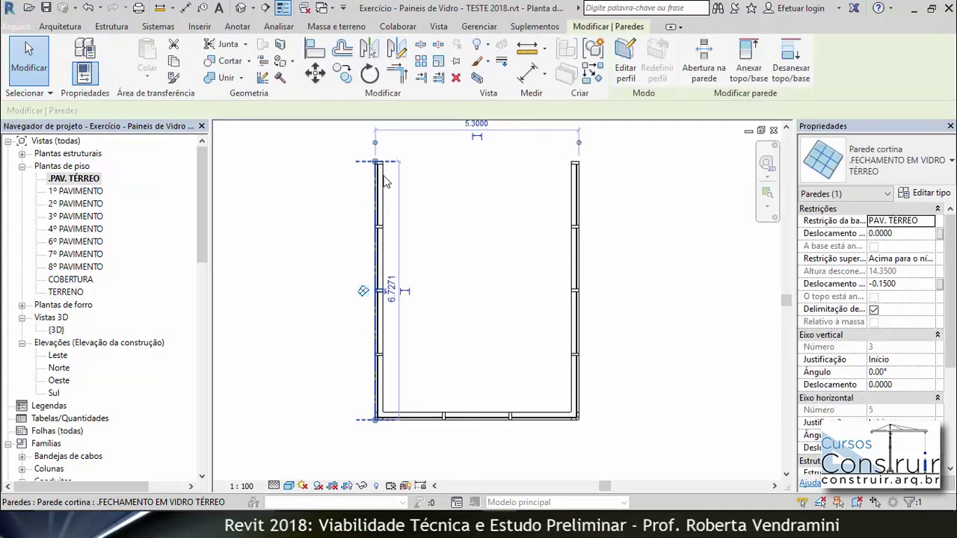
Duplicate the ground-floor glass wall type as '.FECHAMENTO EM VIDRO - CANTO 20x20cm'.
{"action": "left_click", "coordinate": [929, 194]}
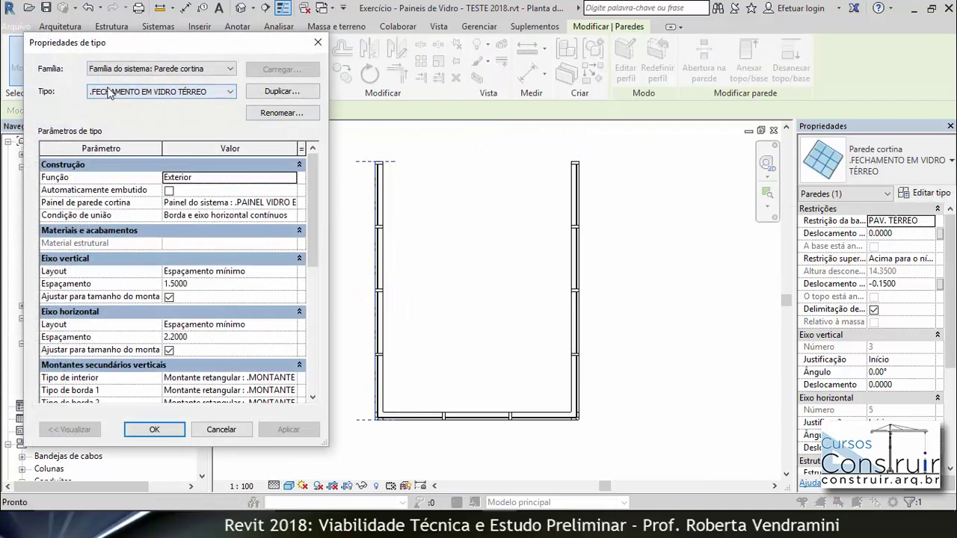
{"action": "left_click", "coordinate": [275, 92]}
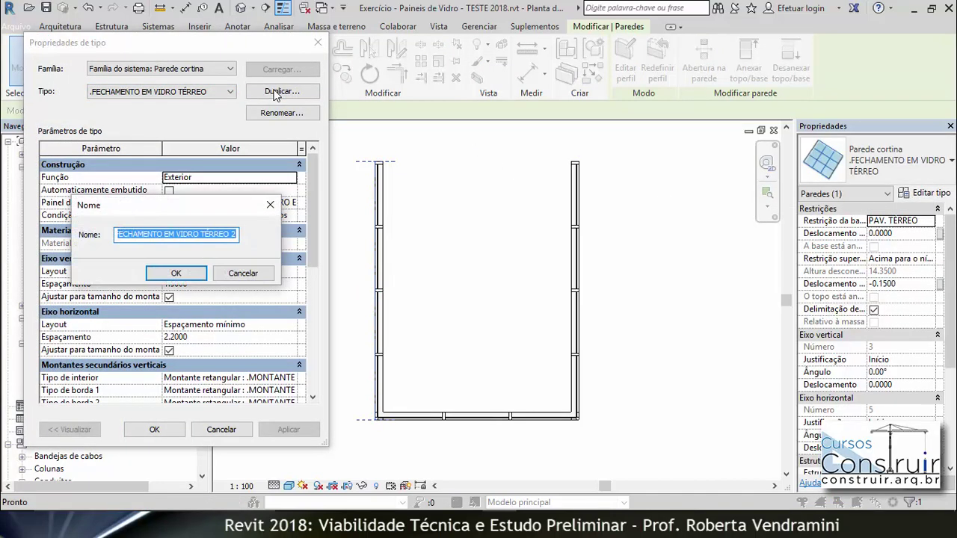
{"action": "left_click", "coordinate": [206, 237]}
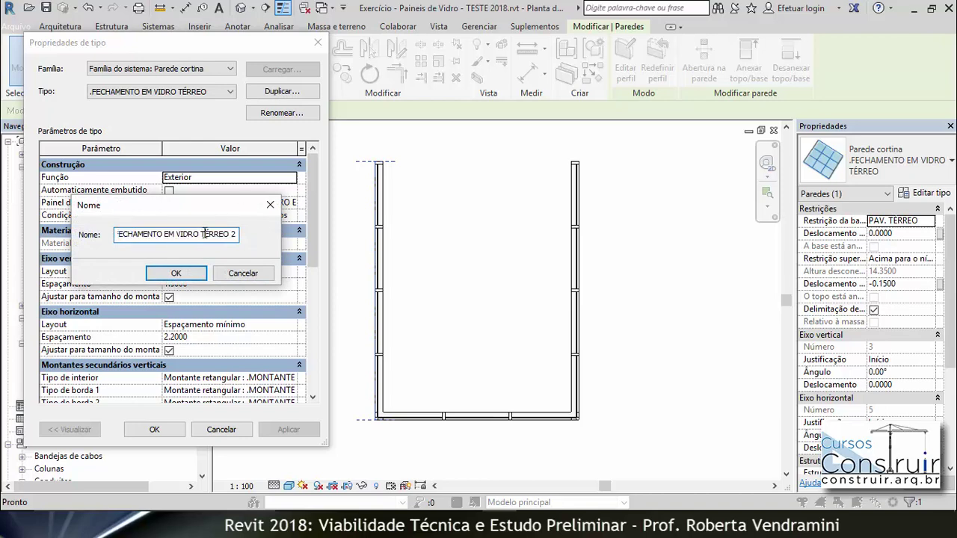
{"action": "left_click_drag", "start_coordinate": [201, 233], "coordinate": [237, 234]}
{"action": "type", "text": "-"}
{"action": "key", "text": "BackSpace"}
{"action": "key", "text": "BackSpace"}
{"action": "type", "text": "NTO 20"}
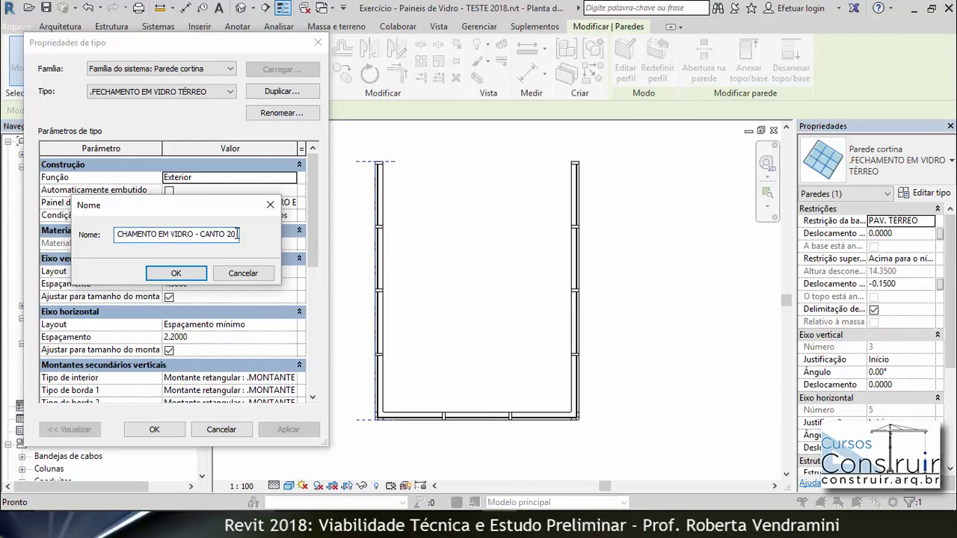
{"action": "type", "text": "x2"}
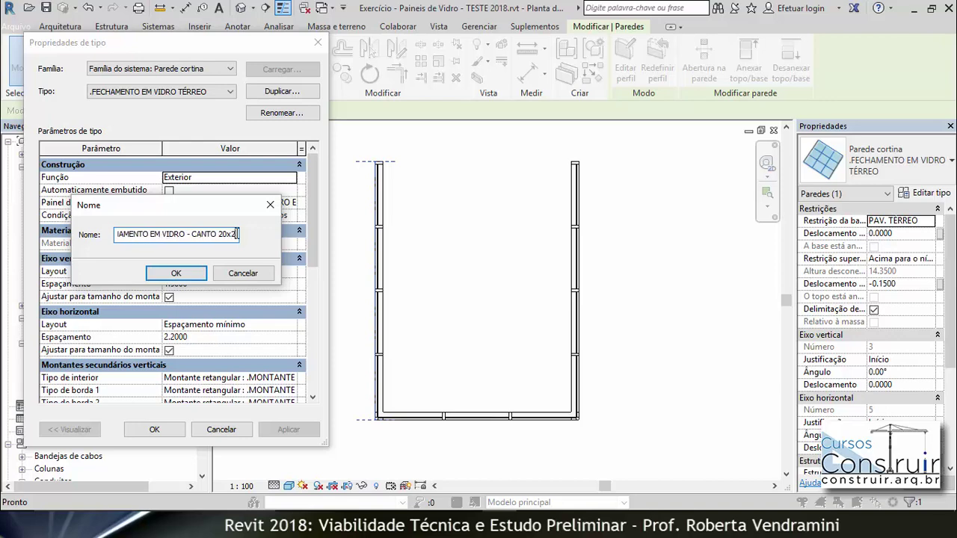
{"action": "type", "text": "0"}
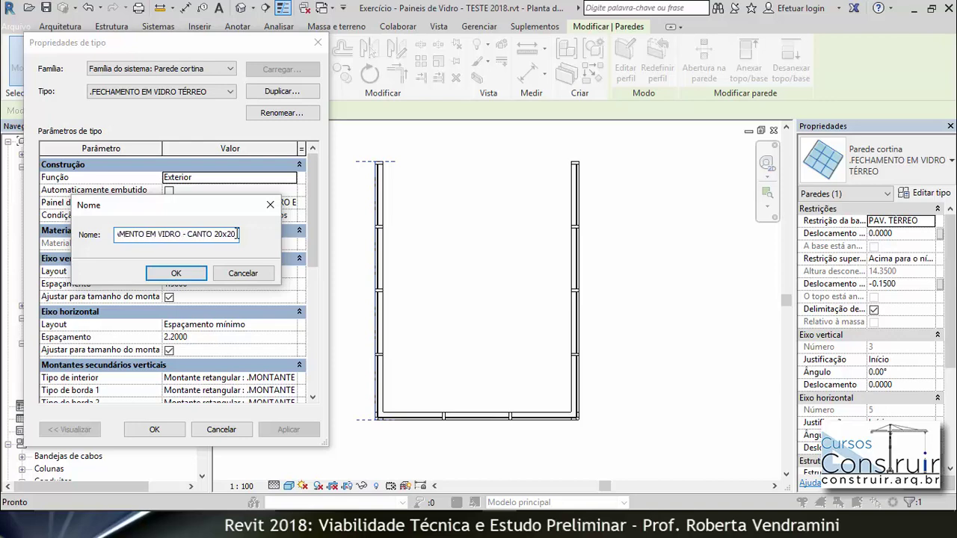
{"action": "type", "text": "cm"}
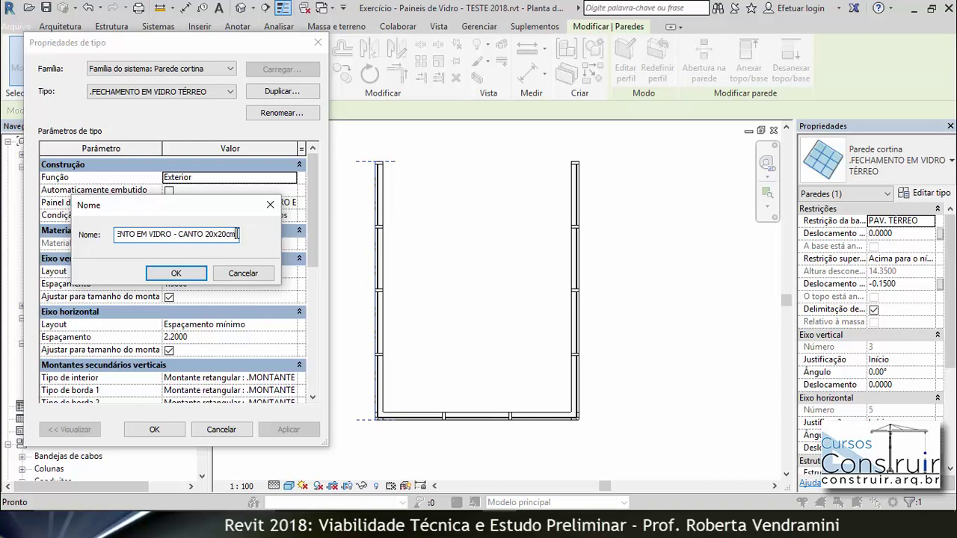
{"action": "left_click", "coordinate": [176, 273]}
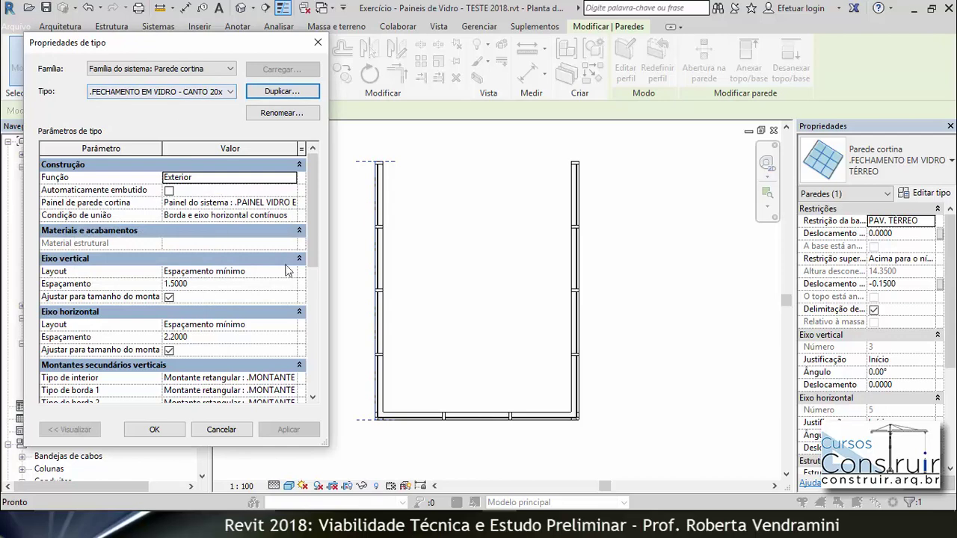
Set Tipo de borda 1 and 2 to Montante de canto quadrado 20x20CM and apply.
{"action": "left_click_drag", "start_coordinate": [312, 195], "coordinate": [305, 299]}
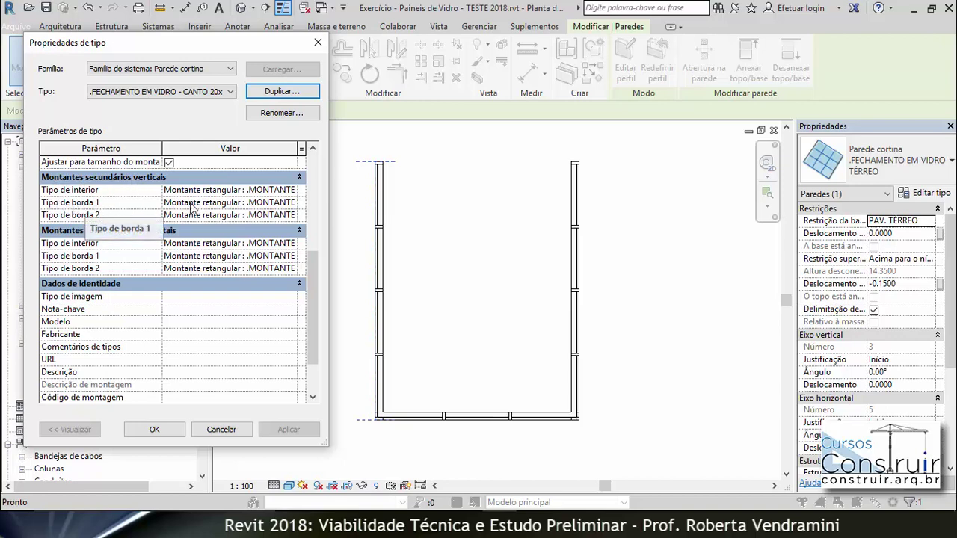
{"action": "left_click", "coordinate": [290, 202]}
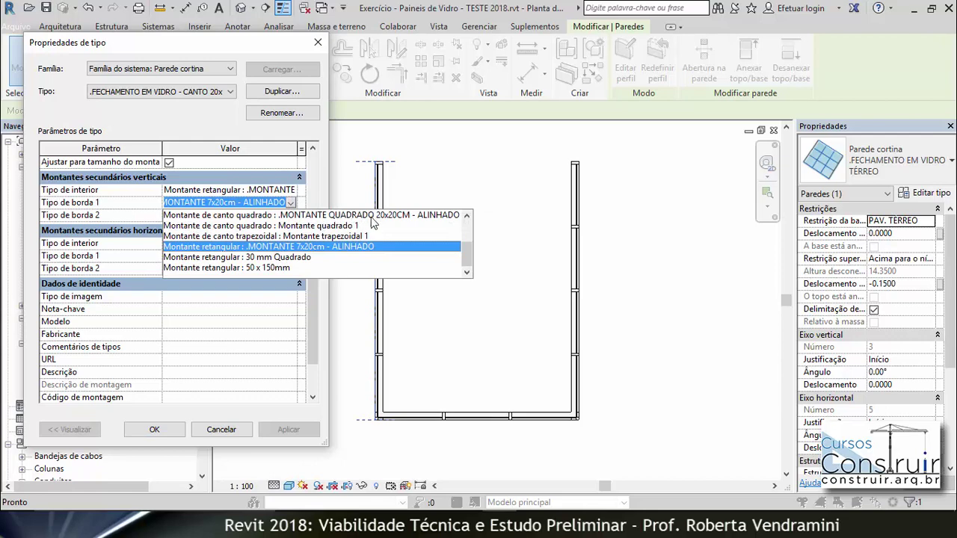
{"action": "left_click", "coordinate": [334, 217]}
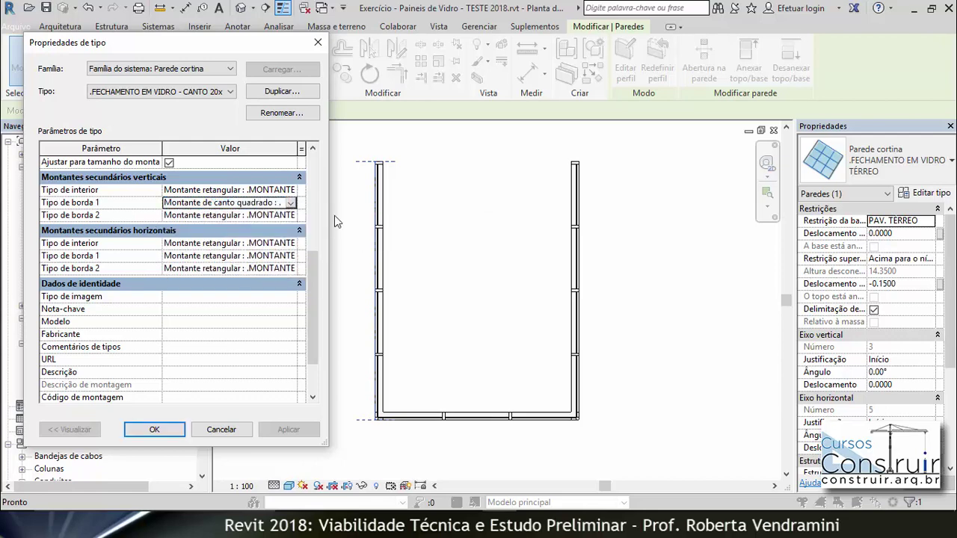
{"action": "left_click", "coordinate": [211, 214]}
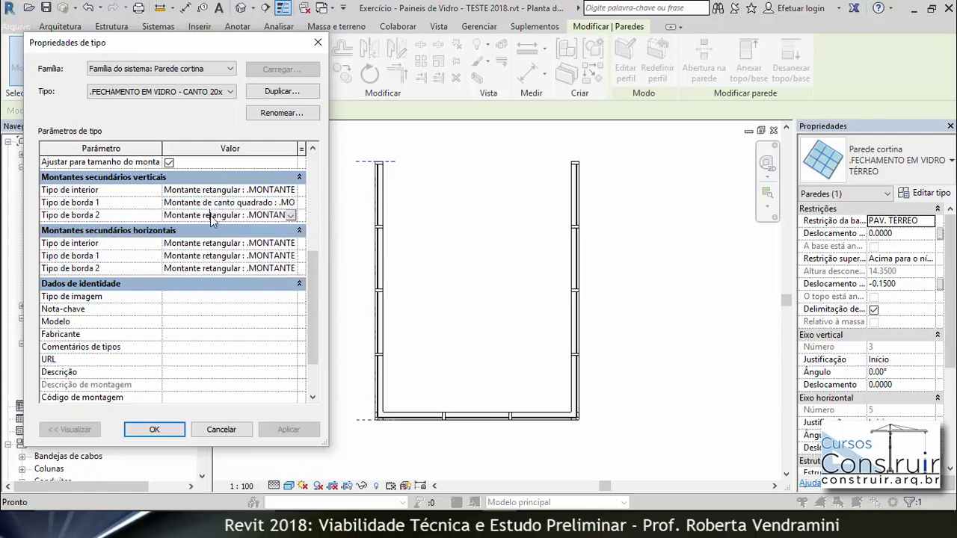
{"action": "left_click", "coordinate": [290, 215]}
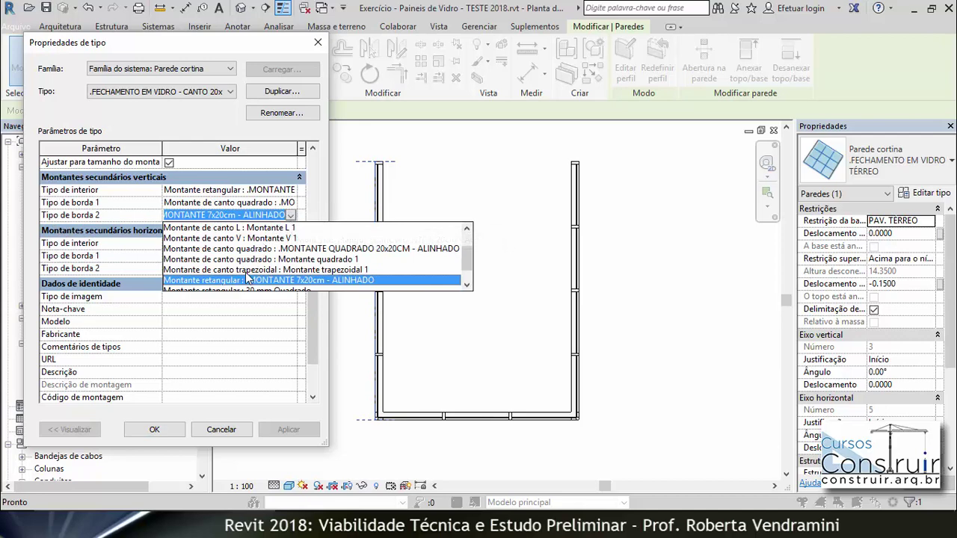
{"action": "left_click", "coordinate": [213, 248]}
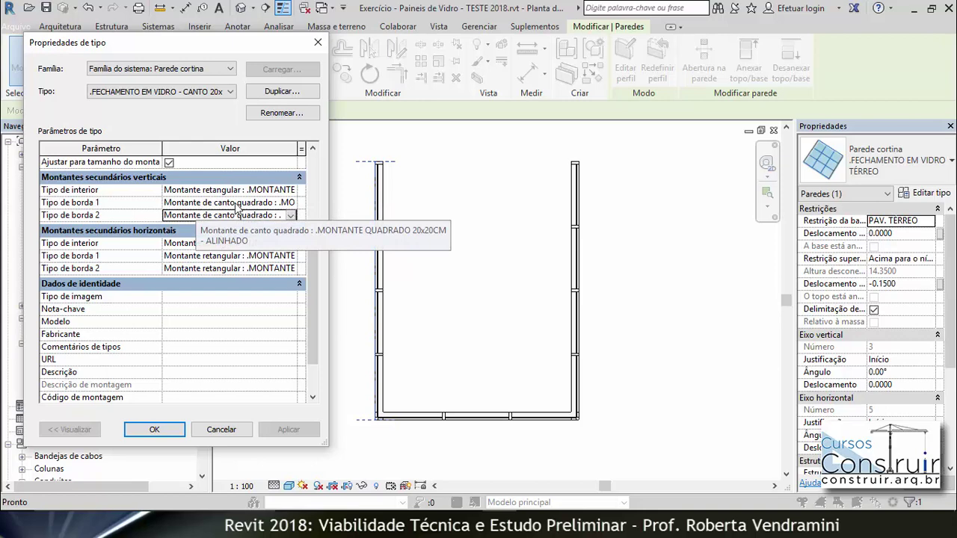
{"action": "left_click", "coordinate": [157, 430]}
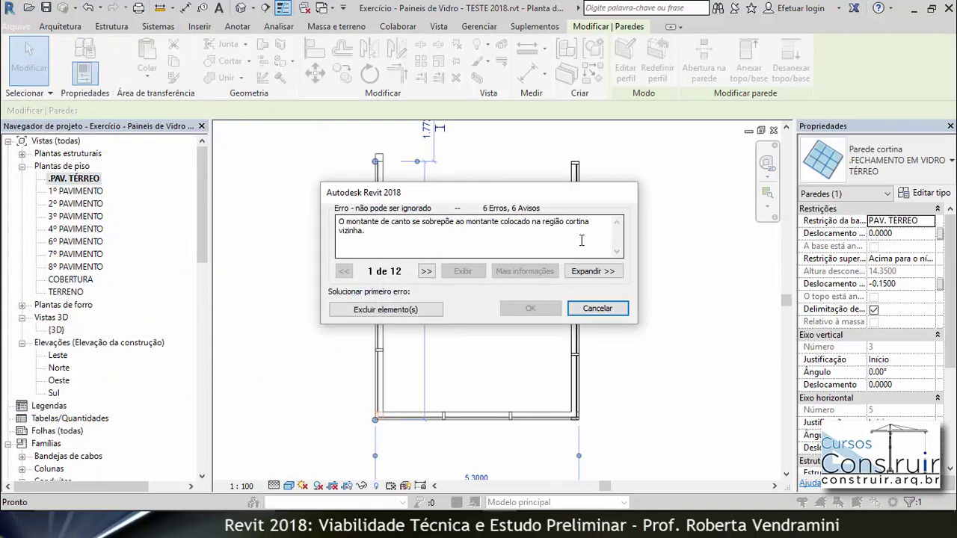
Delete the overlapping mullions flagged by the error and clear the wall selection.
{"action": "left_click", "coordinate": [383, 309]}
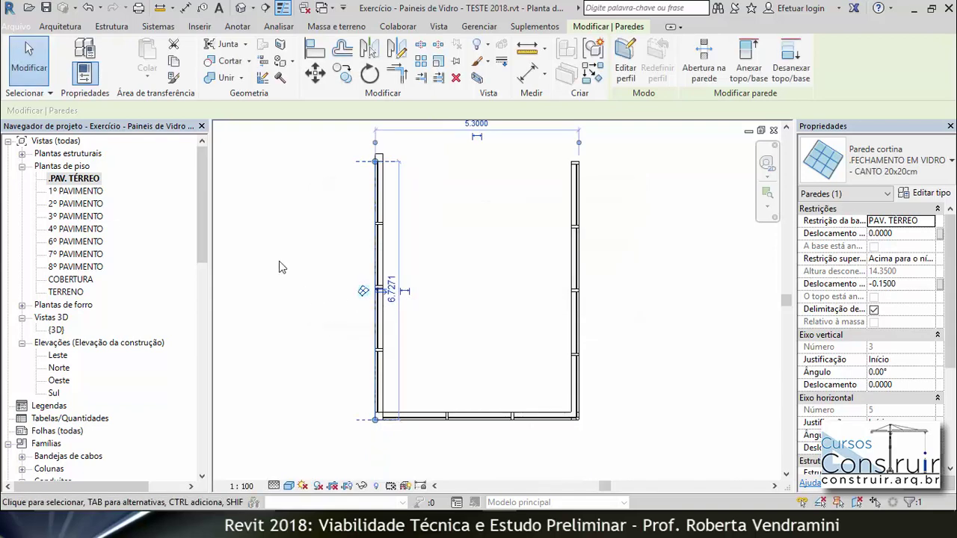
{"action": "left_click", "coordinate": [317, 250]}
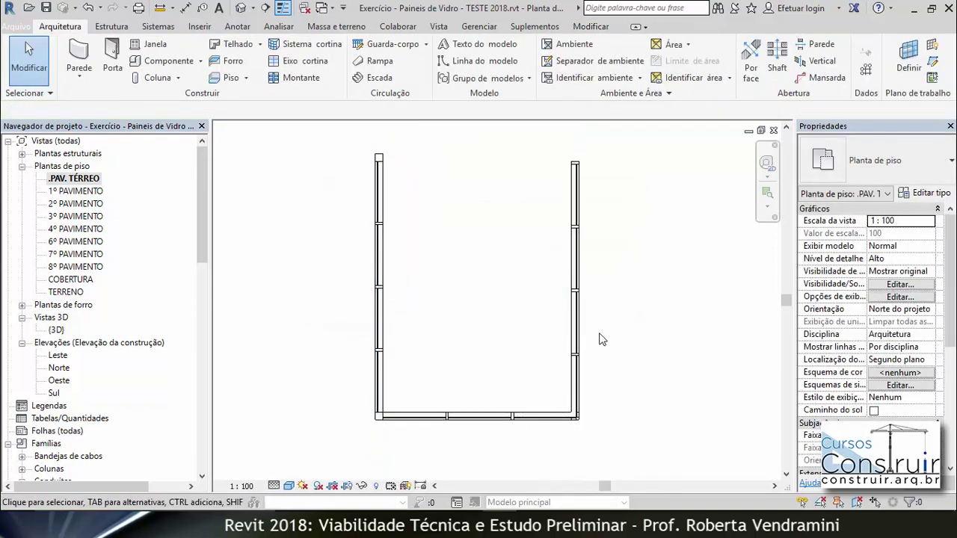
{"action": "scroll", "coordinate": [608, 412], "scroll_direction": "up", "scroll_amount": 1}
{"action": "scroll", "coordinate": [605, 388], "scroll_direction": "up", "scroll_amount": 2}
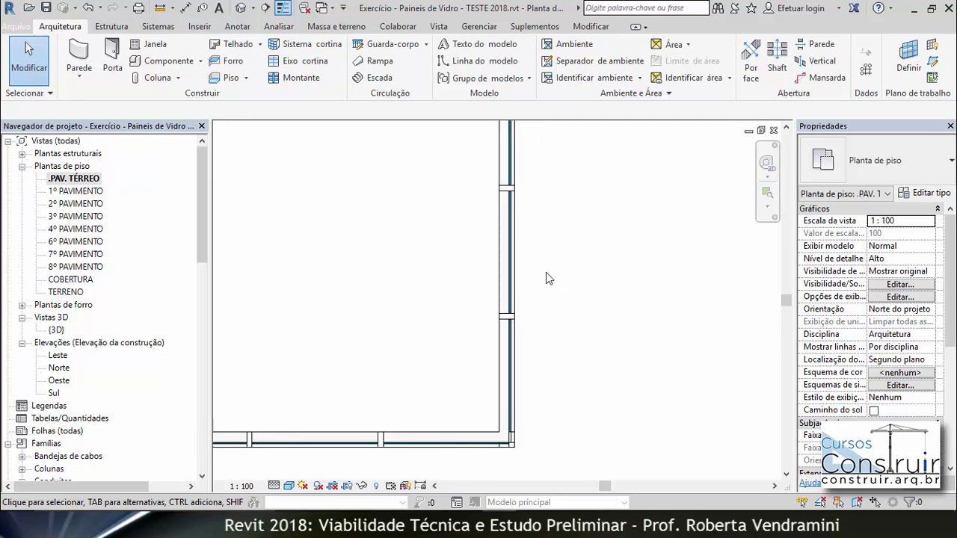
{"action": "scroll", "coordinate": [504, 326], "scroll_direction": "down", "scroll_amount": 2}
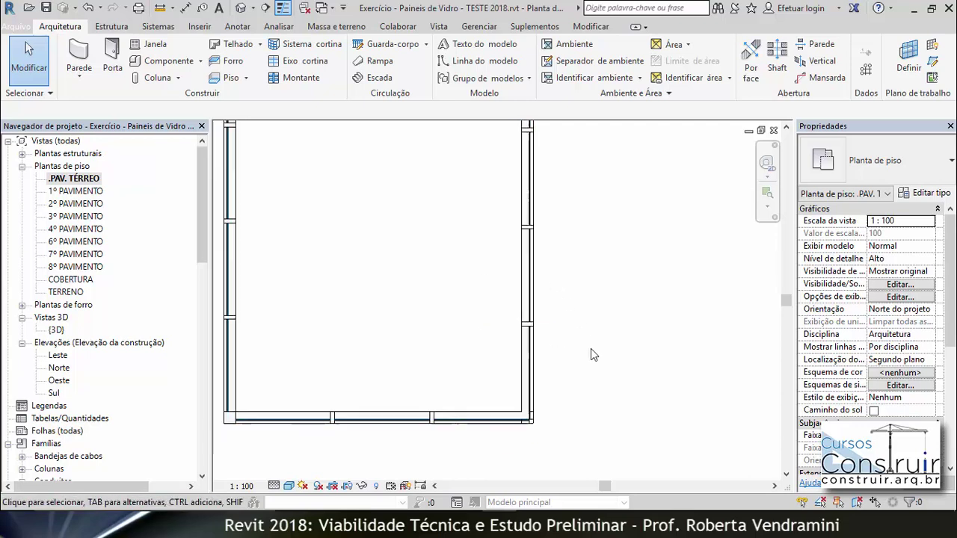
{"action": "scroll", "coordinate": [527, 328], "scroll_direction": "down", "scroll_amount": 1}
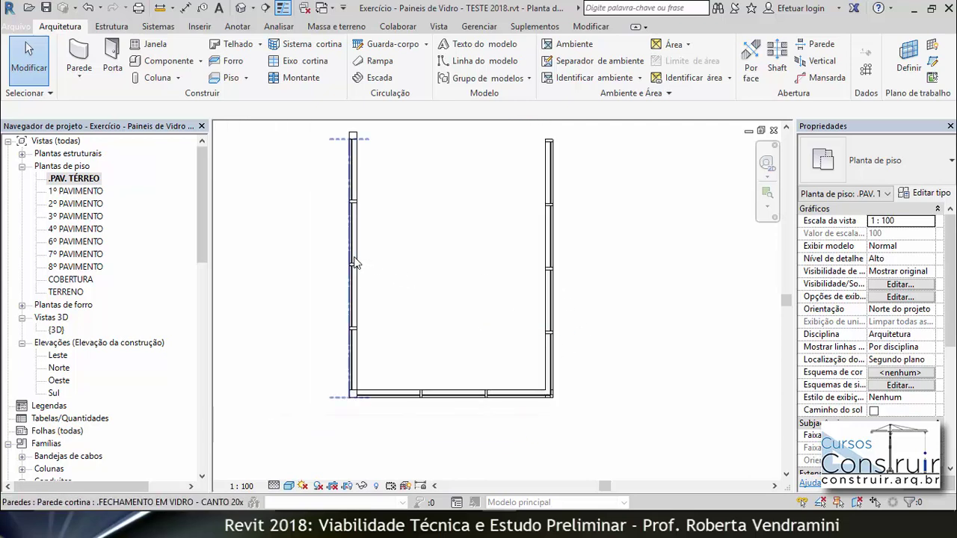
{"action": "scroll", "coordinate": [609, 238], "scroll_direction": "up", "scroll_amount": 1}
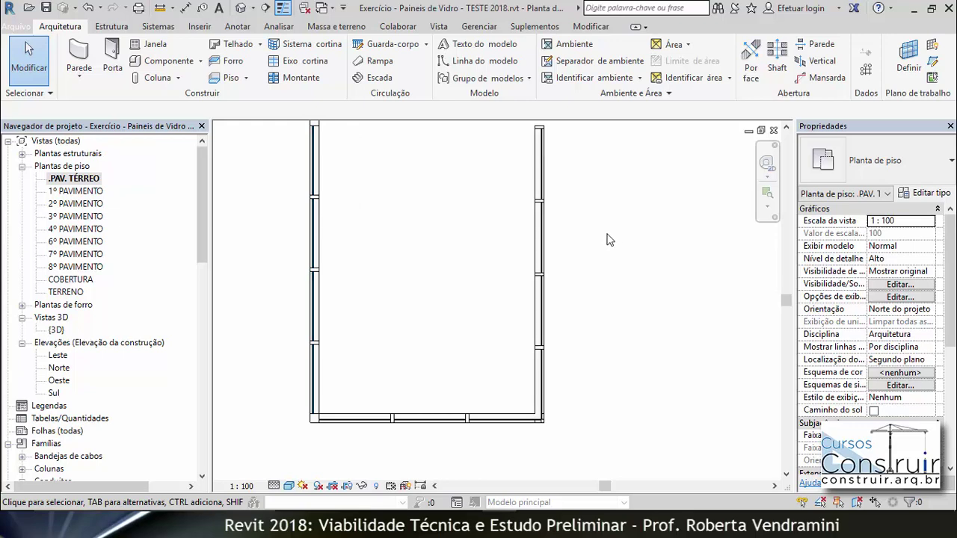
Switch the right curtain wall to .FECHAMENTO EM VIDRO - CANTO 20x20cm, deleting conflicting mullions.
{"action": "left_click", "coordinate": [540, 244]}
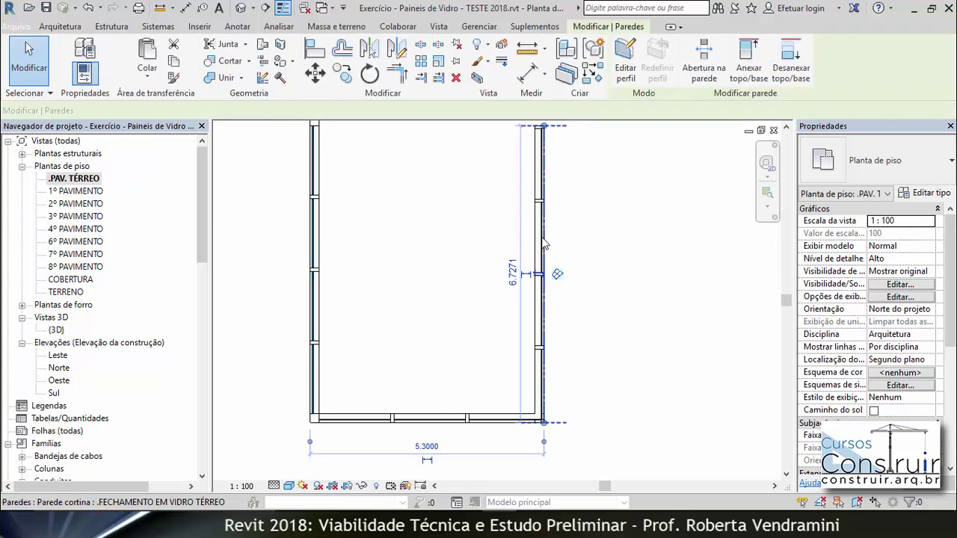
{"action": "left_click", "coordinate": [936, 160]}
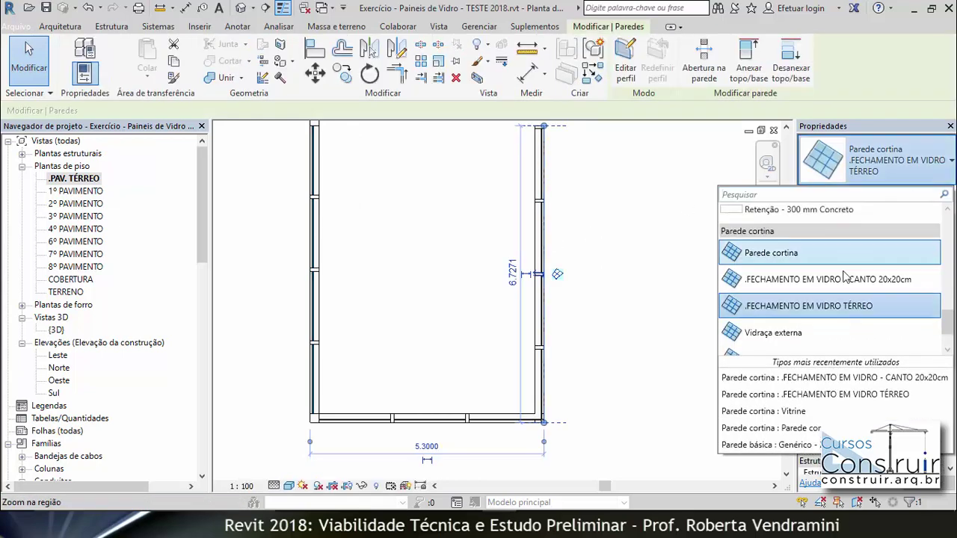
{"action": "left_click", "coordinate": [773, 285]}
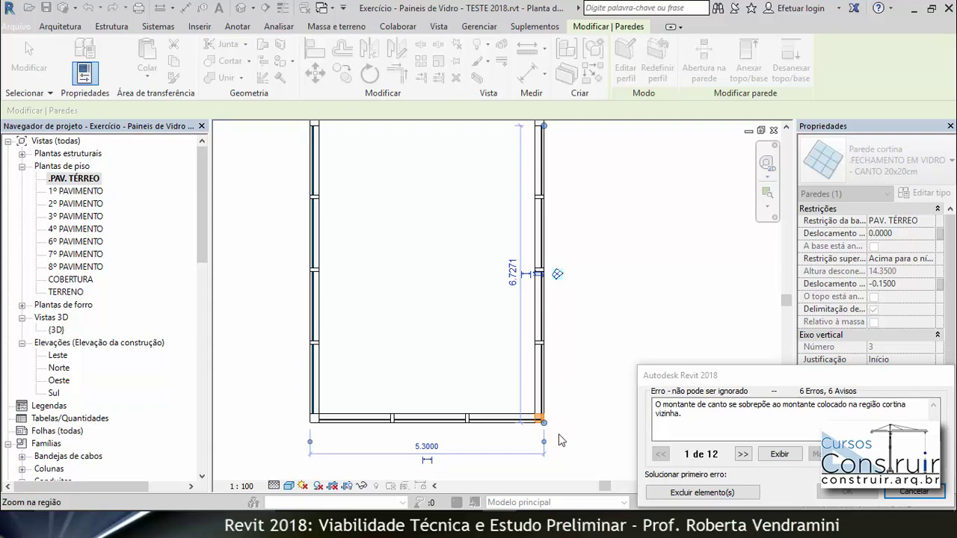
{"action": "left_click", "coordinate": [691, 499]}
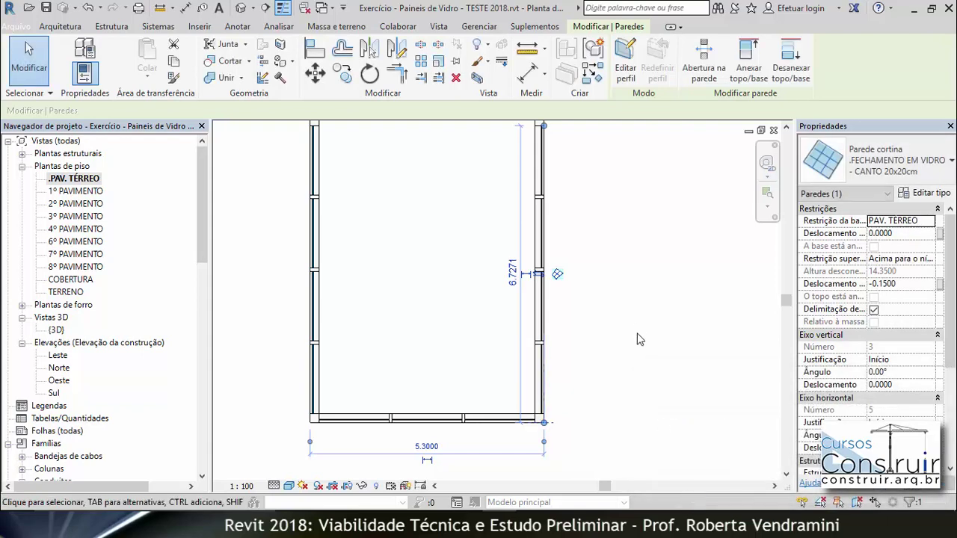
{"action": "left_click", "coordinate": [422, 370]}
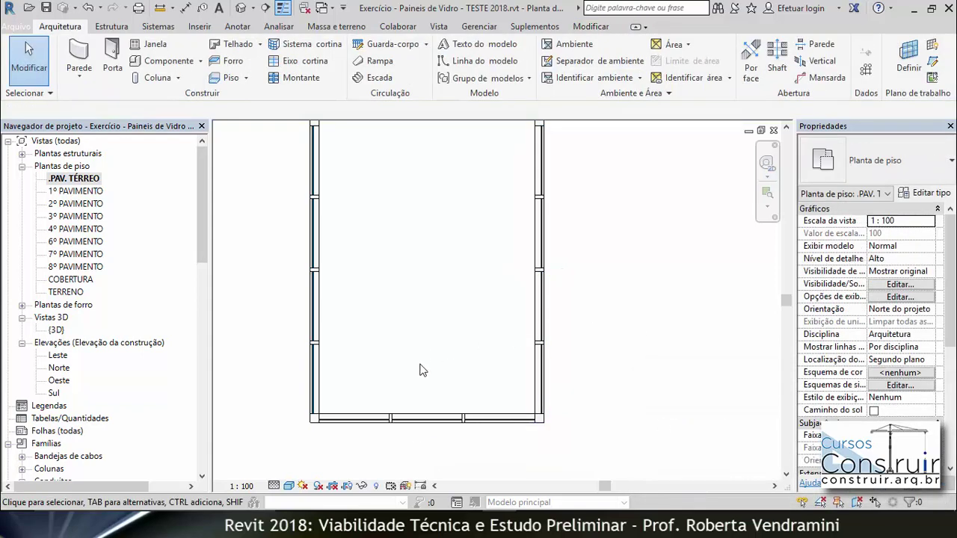
Switch the bottom curtain wall to the CANTO 20x20cm type, then open the default 3D view.
{"action": "left_click", "coordinate": [417, 428]}
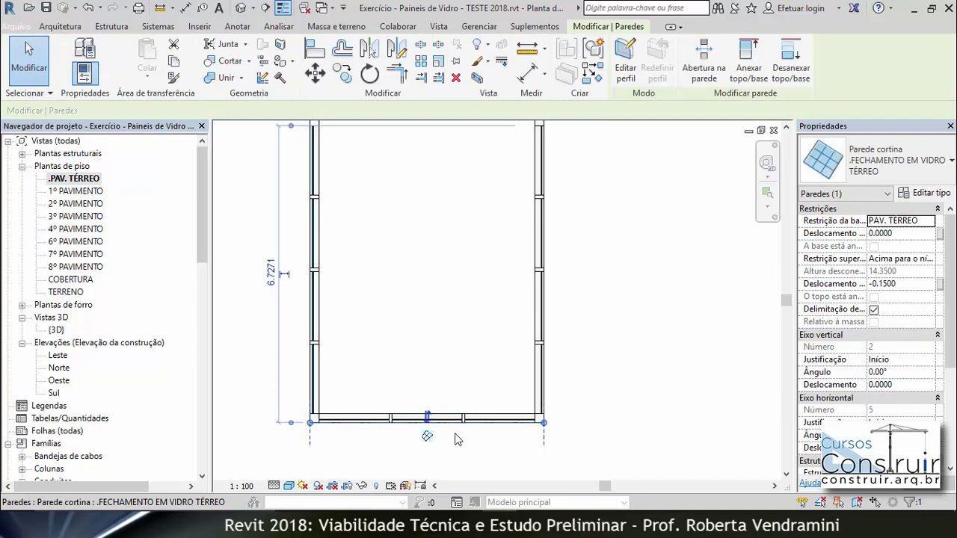
{"action": "left_click", "coordinate": [886, 161]}
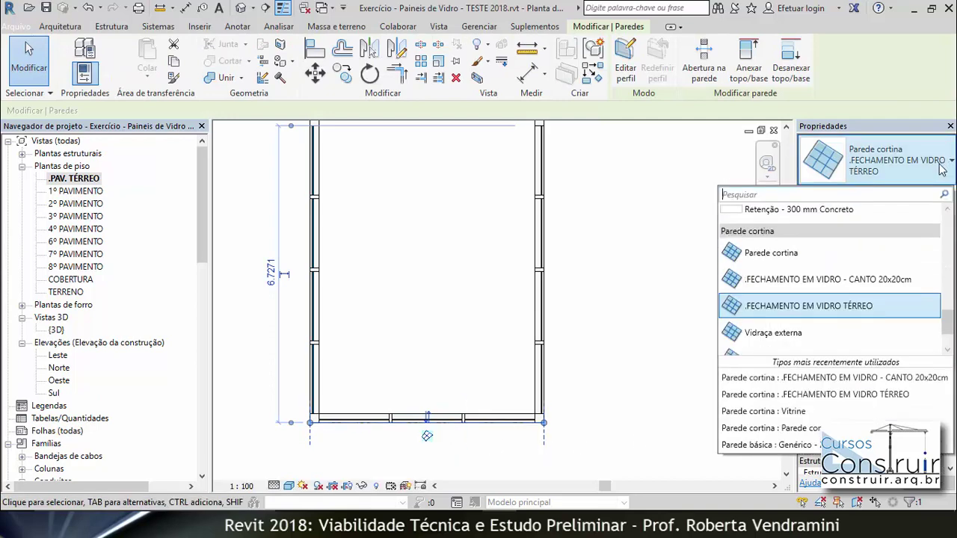
{"action": "left_click", "coordinate": [797, 281]}
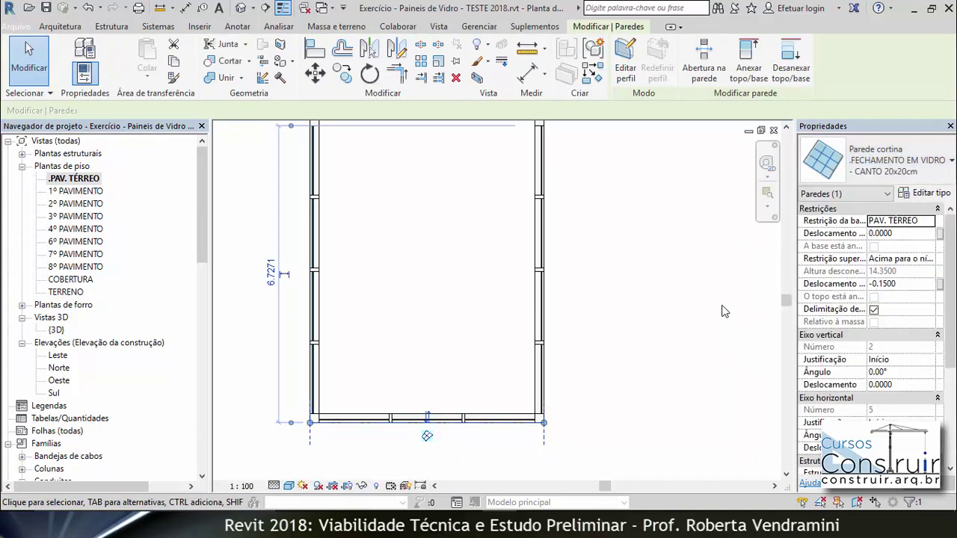
{"action": "left_click", "coordinate": [587, 352]}
{"action": "key", "text": "3"}
{"action": "key", "text": "d"}
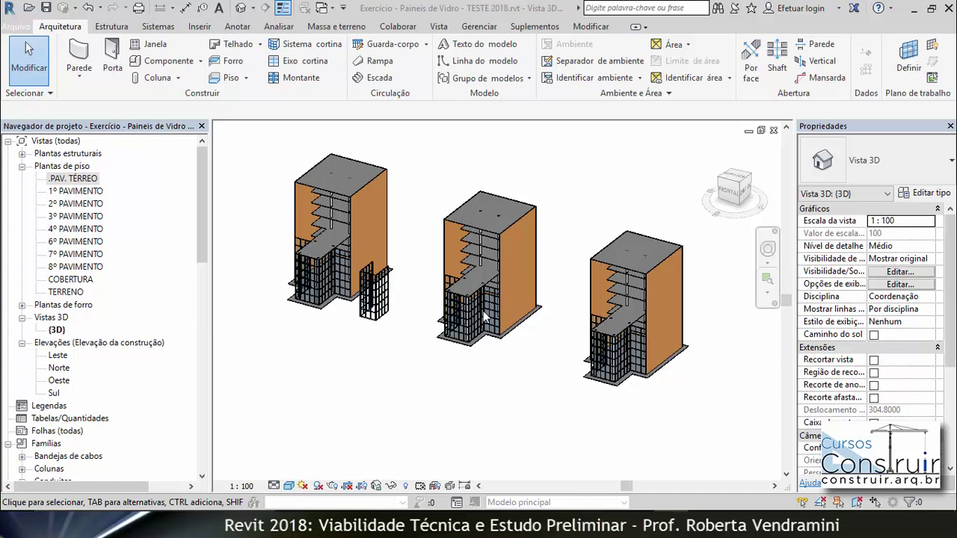
Open the .PAV. TÉRREO plan, zoom into the left building and highlight the connected curtain-wall chain.
{"action": "double_click", "coordinate": [83, 179]}
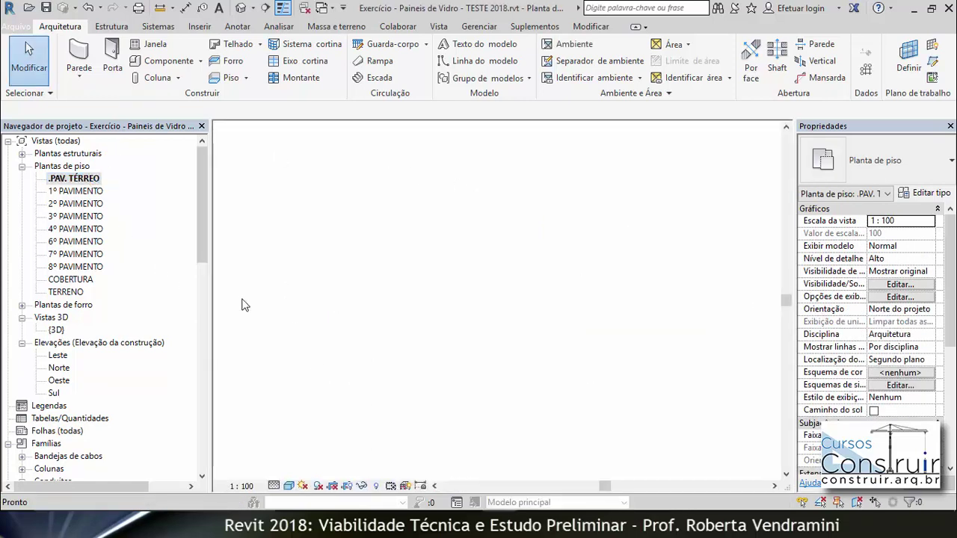
{"action": "scroll", "coordinate": [323, 342], "scroll_direction": "up", "scroll_amount": 2}
{"action": "scroll", "coordinate": [320, 347], "scroll_direction": "up", "scroll_amount": 2}
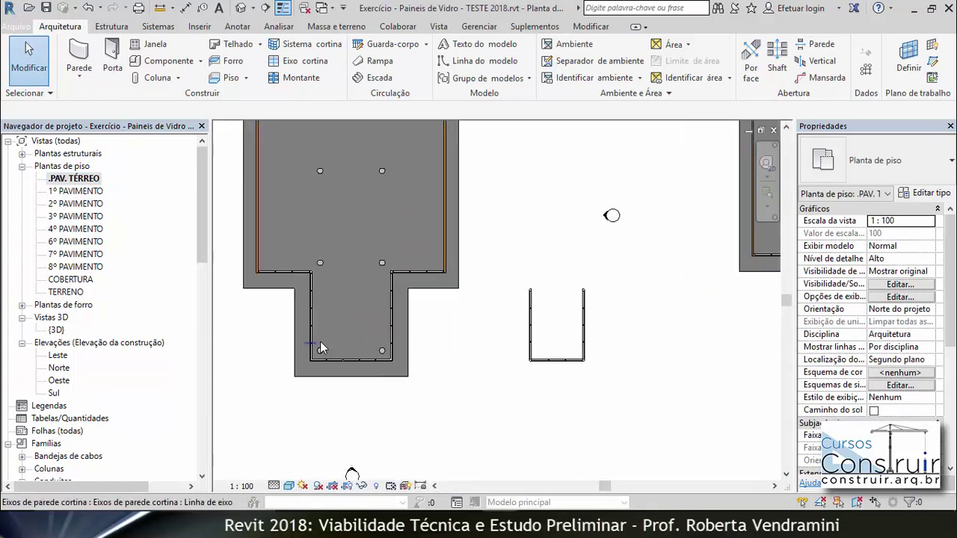
{"action": "scroll", "coordinate": [317, 348], "scroll_direction": "up", "scroll_amount": 2}
{"action": "scroll", "coordinate": [357, 249], "scroll_direction": "down", "scroll_amount": 1}
{"action": "scroll", "coordinate": [356, 249], "scroll_direction": "down", "scroll_amount": 1}
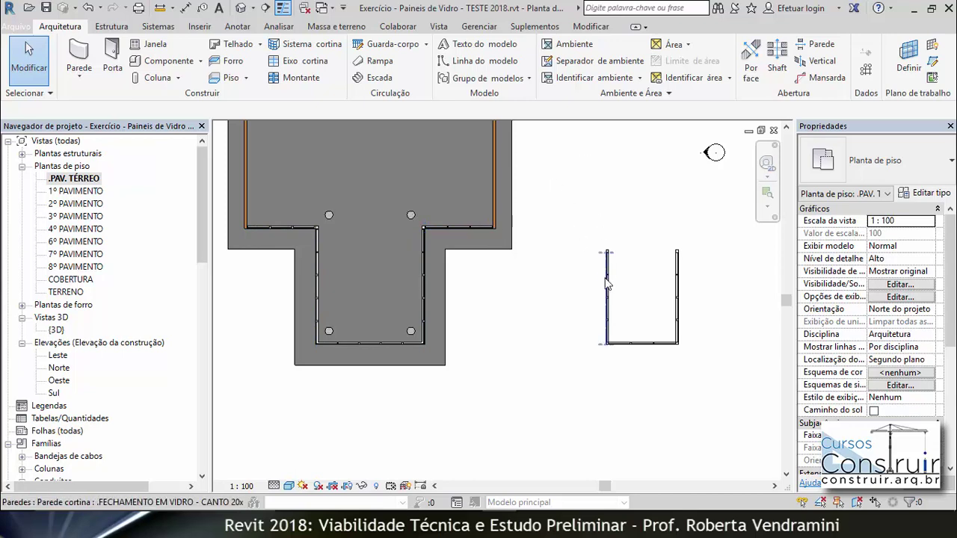
{"action": "scroll", "coordinate": [308, 246], "scroll_direction": "up", "scroll_amount": 1}
{"action": "scroll", "coordinate": [234, 196], "scroll_direction": "up", "scroll_amount": 1}
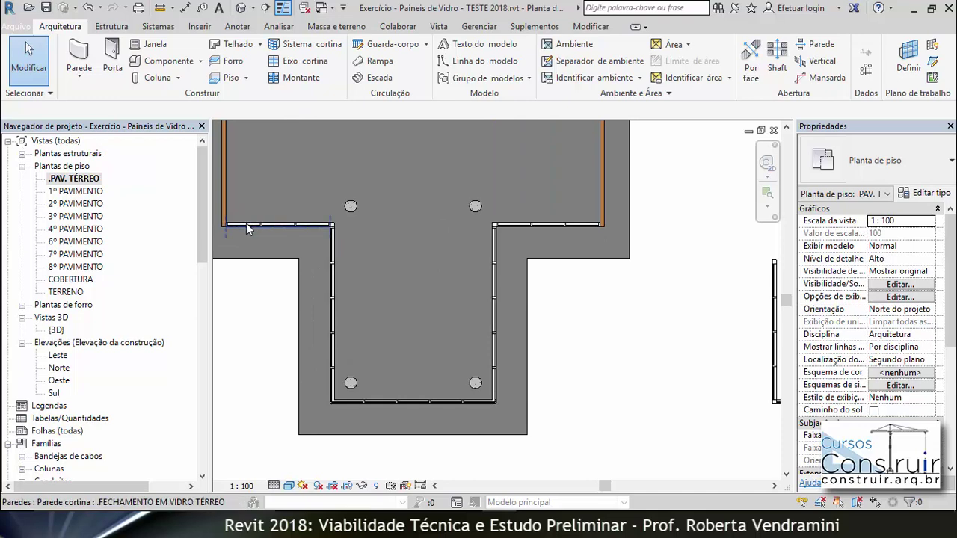
{"action": "key", "text": "Tab"}
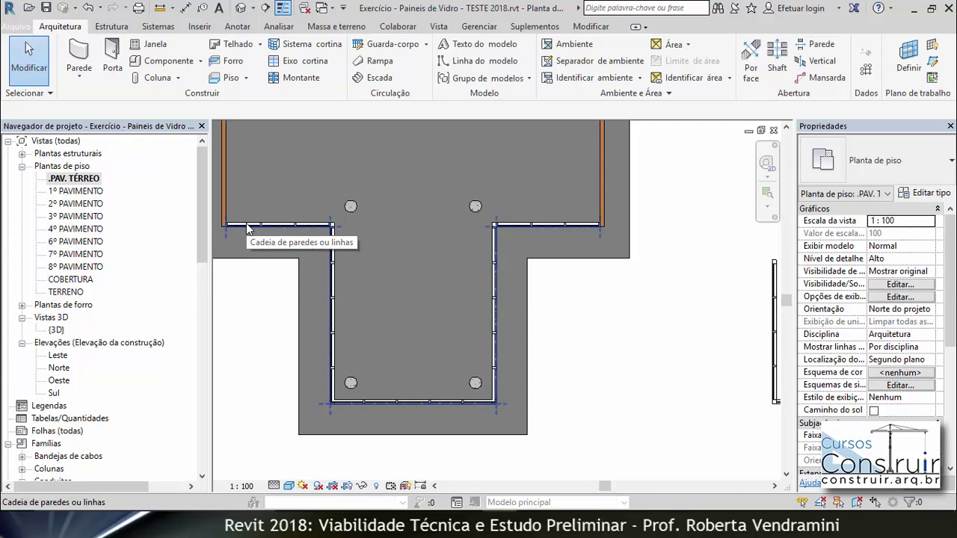
Retype the five chained glass walls to .FECHAMENTO EM VIDRO - CANTO 20x20cm, deleting flagged elements.
{"action": "left_click", "coordinate": [247, 224]}
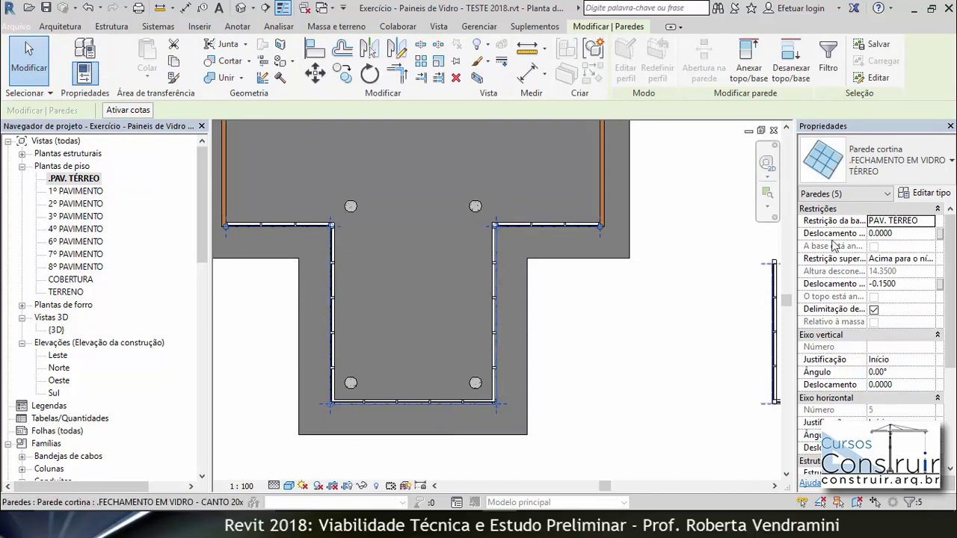
{"action": "left_click", "coordinate": [923, 174]}
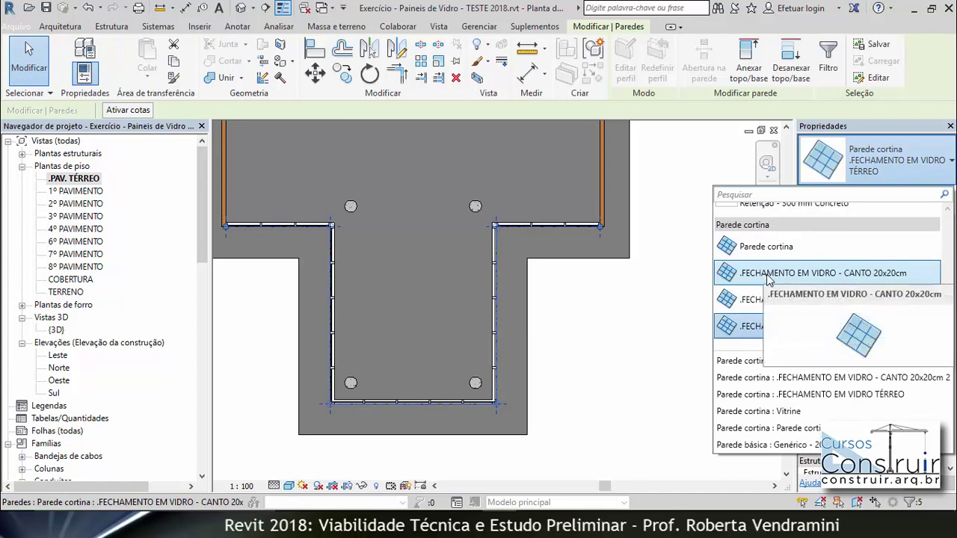
{"action": "left_click", "coordinate": [825, 275]}
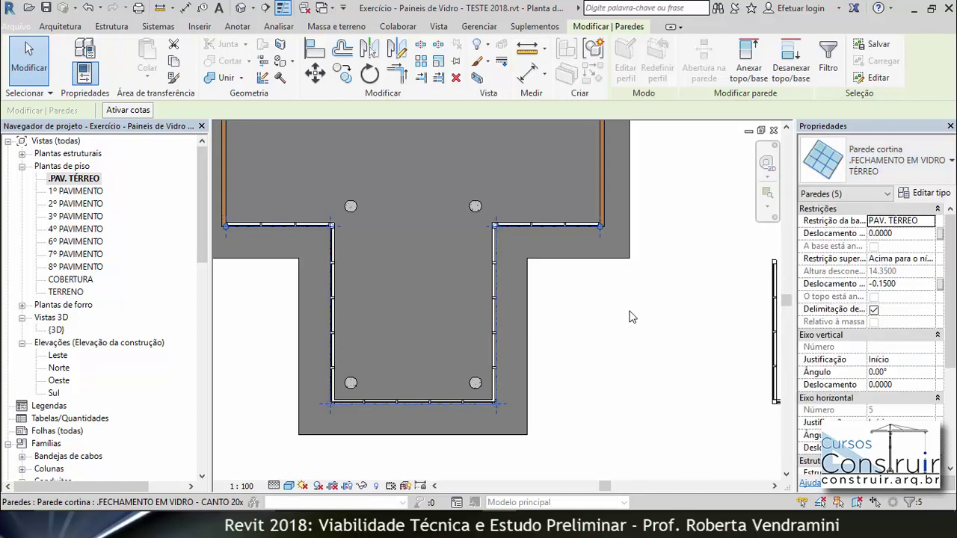
{"action": "left_click", "coordinate": [691, 496]}
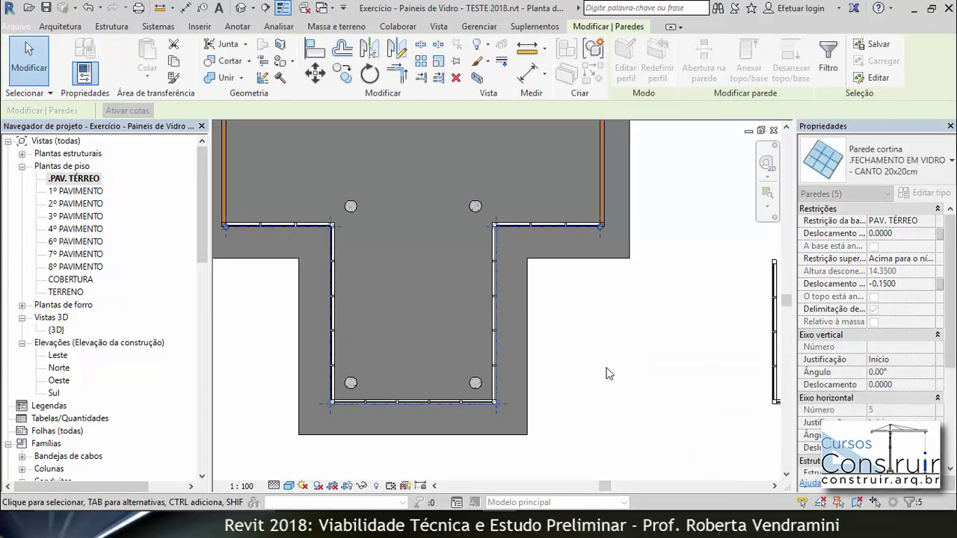
{"action": "left_click", "coordinate": [603, 366]}
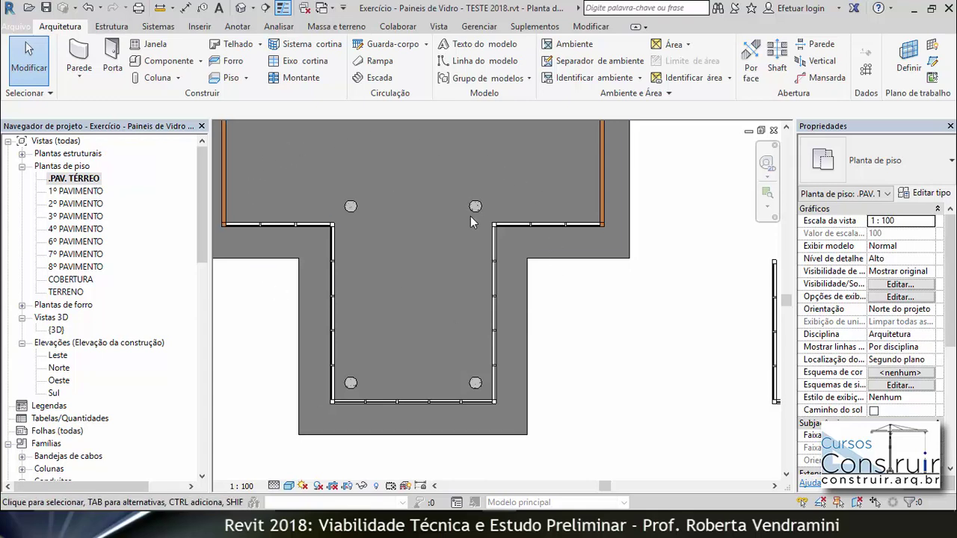
{"action": "scroll", "coordinate": [236, 222], "scroll_direction": "up", "scroll_amount": 3}
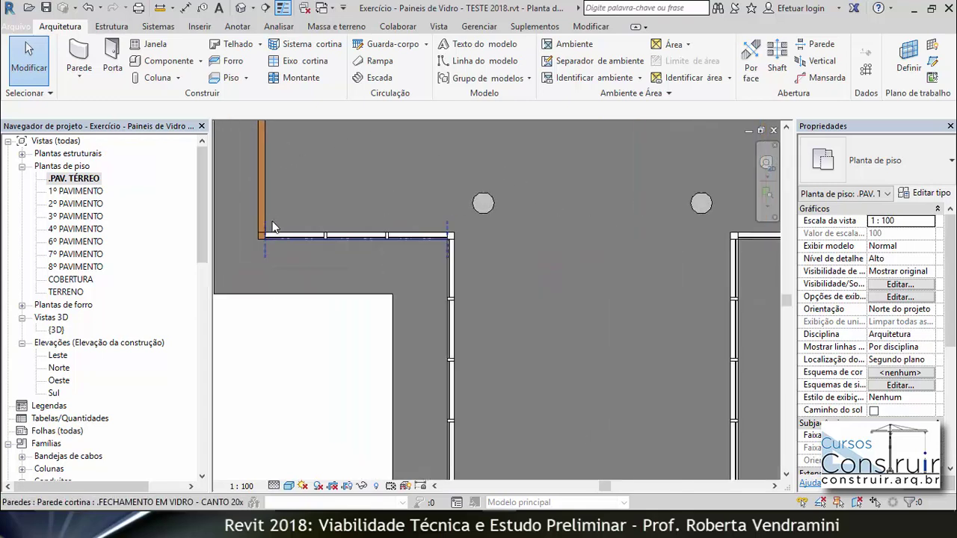
{"action": "scroll", "coordinate": [273, 227], "scroll_direction": "up", "scroll_amount": 3}
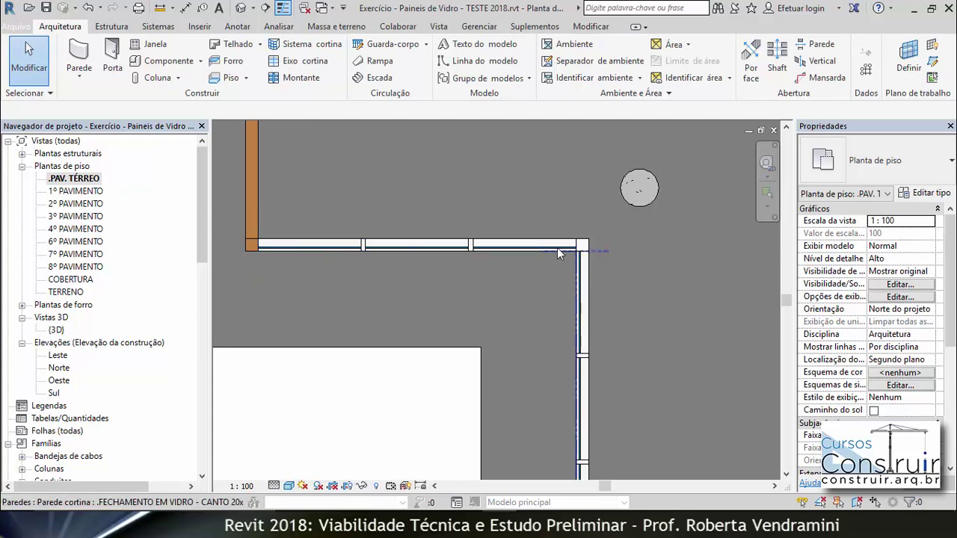
{"action": "scroll", "coordinate": [234, 235], "scroll_direction": "up", "scroll_amount": 5}
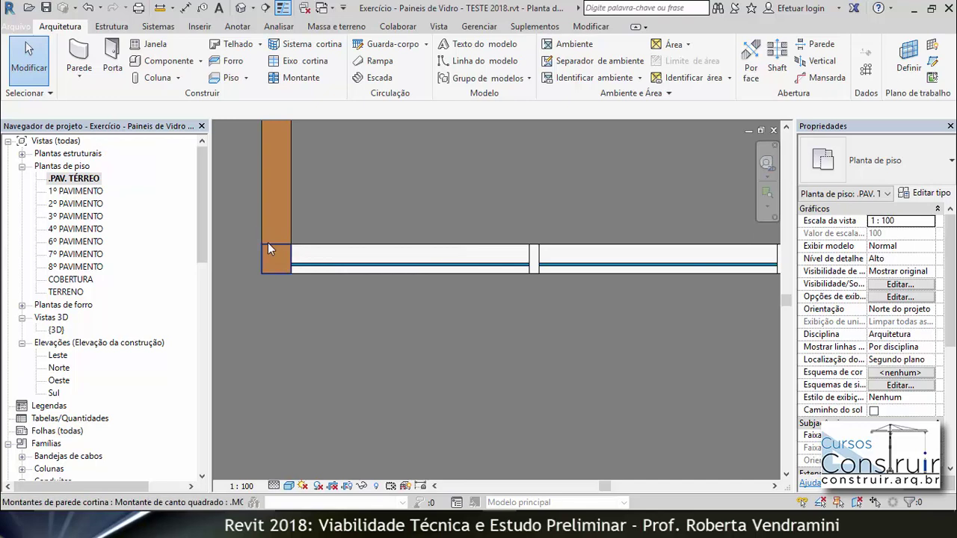
{"action": "left_click", "coordinate": [326, 273]}
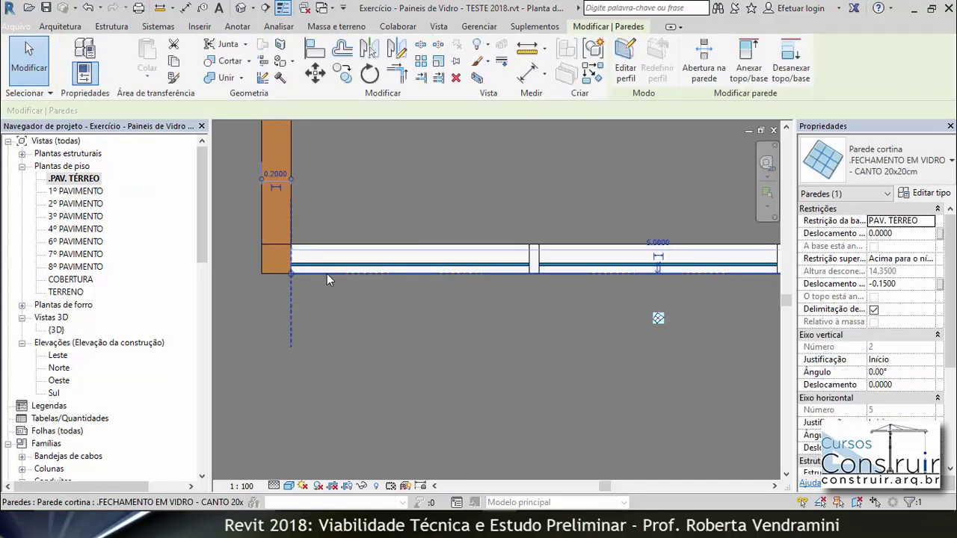
{"action": "scroll", "coordinate": [254, 254], "scroll_direction": "up", "scroll_amount": 1}
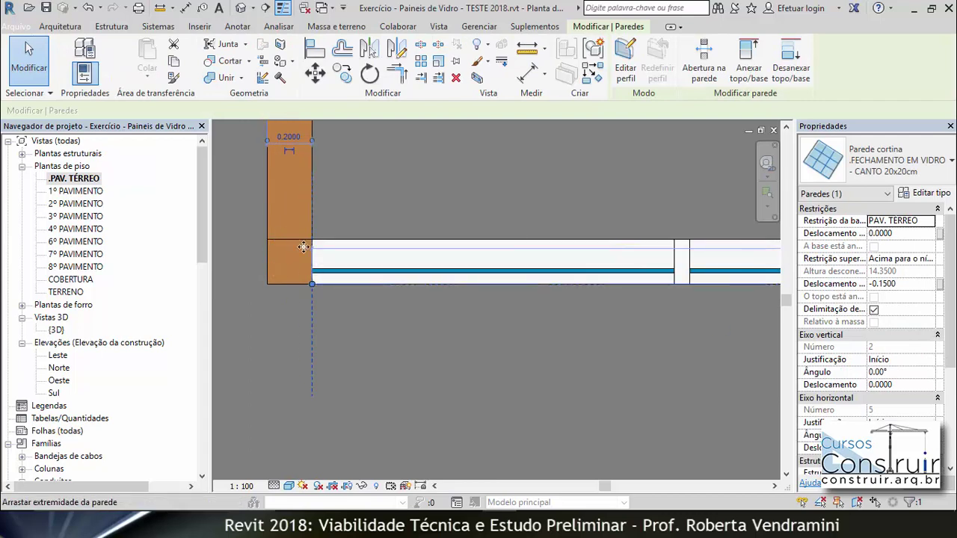
{"action": "scroll", "coordinate": [272, 264], "scroll_direction": "down", "scroll_amount": 3}
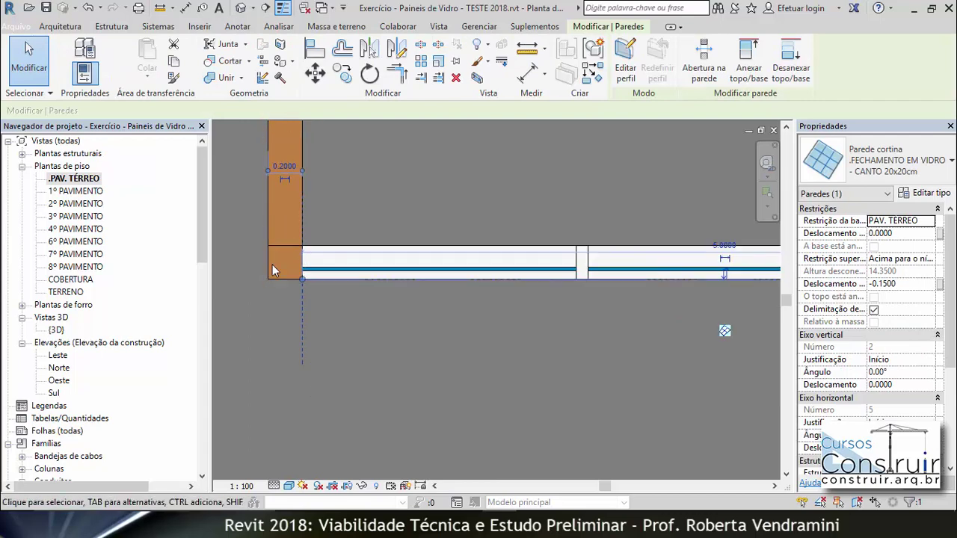
{"action": "key", "text": "Escape"}
{"action": "scroll", "coordinate": [270, 278], "scroll_direction": "down", "scroll_amount": 2}
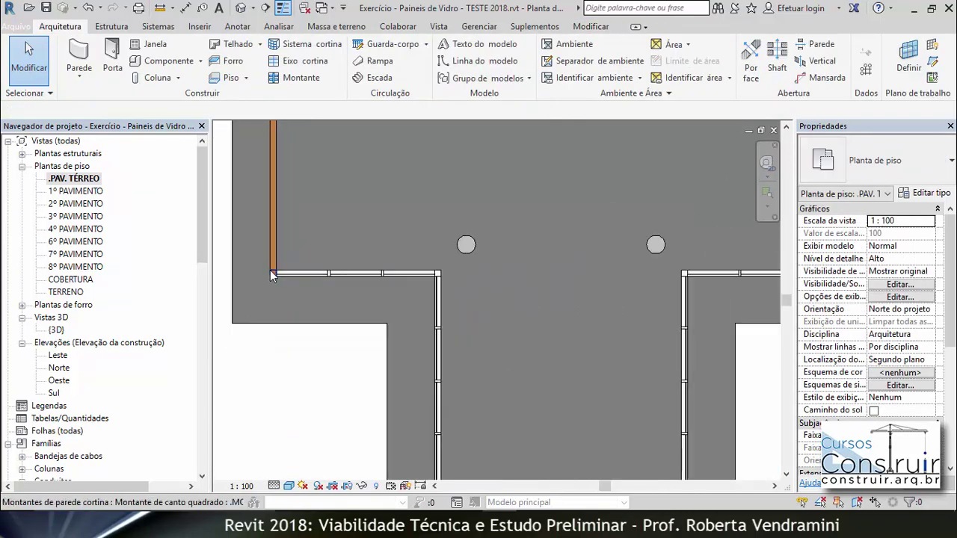
{"action": "scroll", "coordinate": [270, 270], "scroll_direction": "down", "scroll_amount": 2}
{"action": "scroll", "coordinate": [299, 258], "scroll_direction": "down", "scroll_amount": 1}
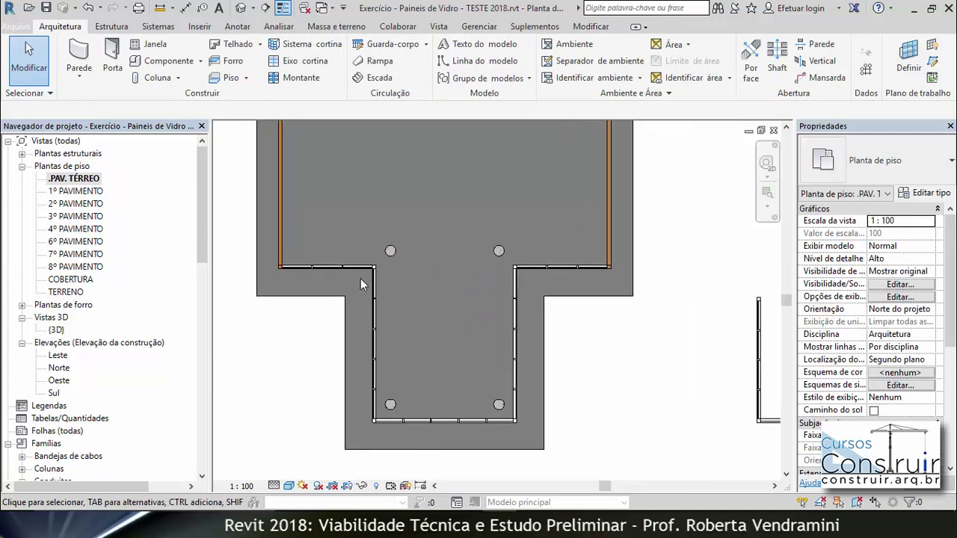
{"action": "scroll", "coordinate": [307, 272], "scroll_direction": "down", "scroll_amount": 3}
{"action": "scroll", "coordinate": [307, 272], "scroll_direction": "down", "scroll_amount": 2}
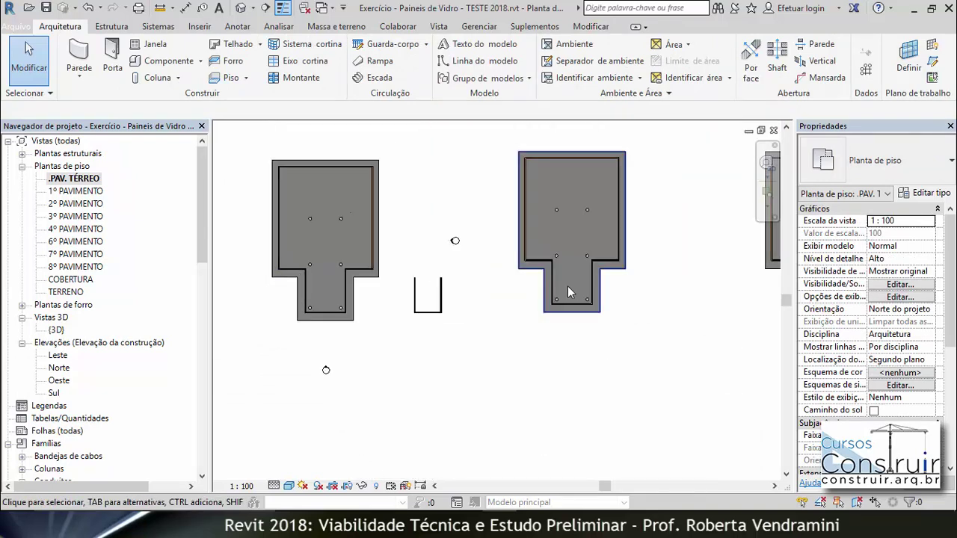
{"action": "scroll", "coordinate": [632, 284], "scroll_direction": "up", "scroll_amount": 2}
{"action": "scroll", "coordinate": [620, 277], "scroll_direction": "up", "scroll_amount": 2}
{"action": "scroll", "coordinate": [609, 276], "scroll_direction": "up", "scroll_amount": 2}
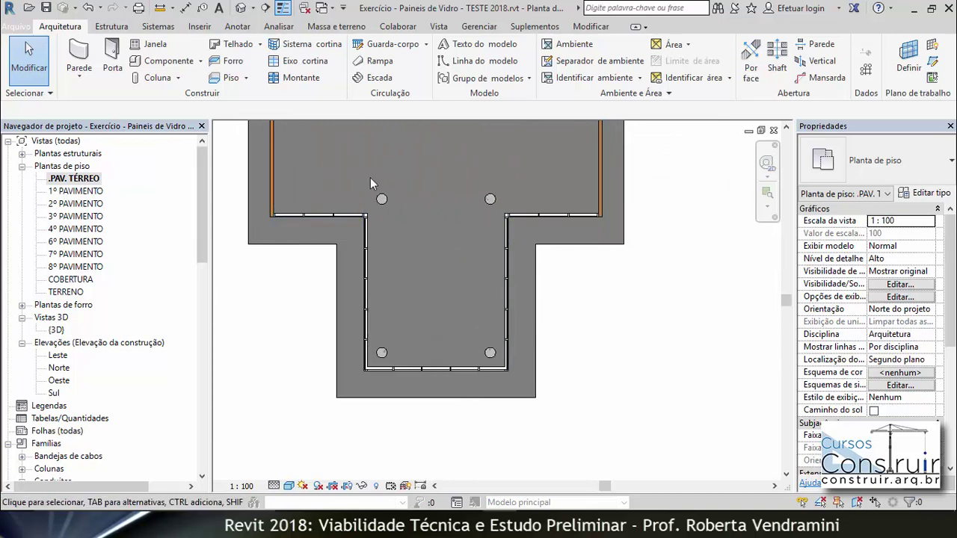
Retype the wing's left, bottom and right glass walls to CANTO 20x20cm, deleting overlapping mullions.
{"action": "left_click", "coordinate": [304, 216]}
{"action": "left_click", "coordinate": [553, 216]}
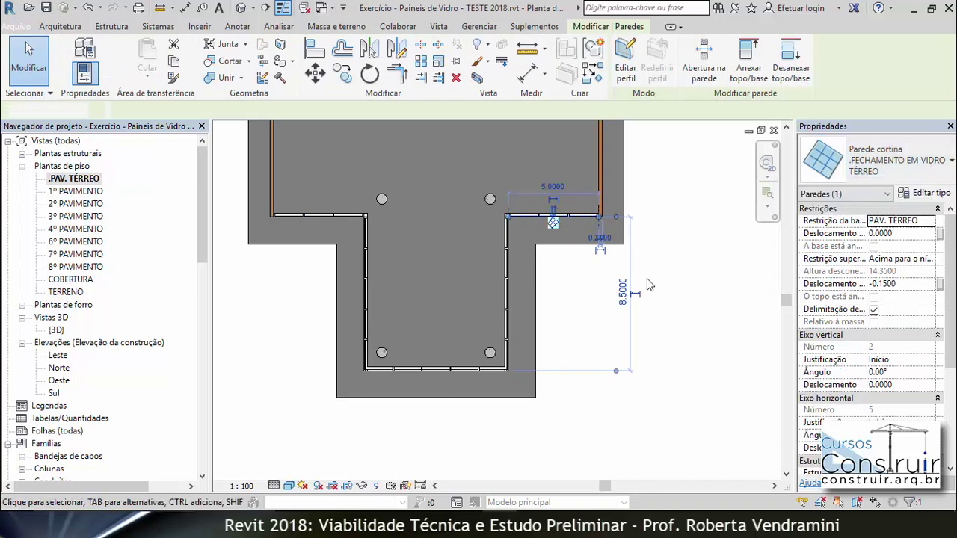
{"action": "key", "text": "Escape"}
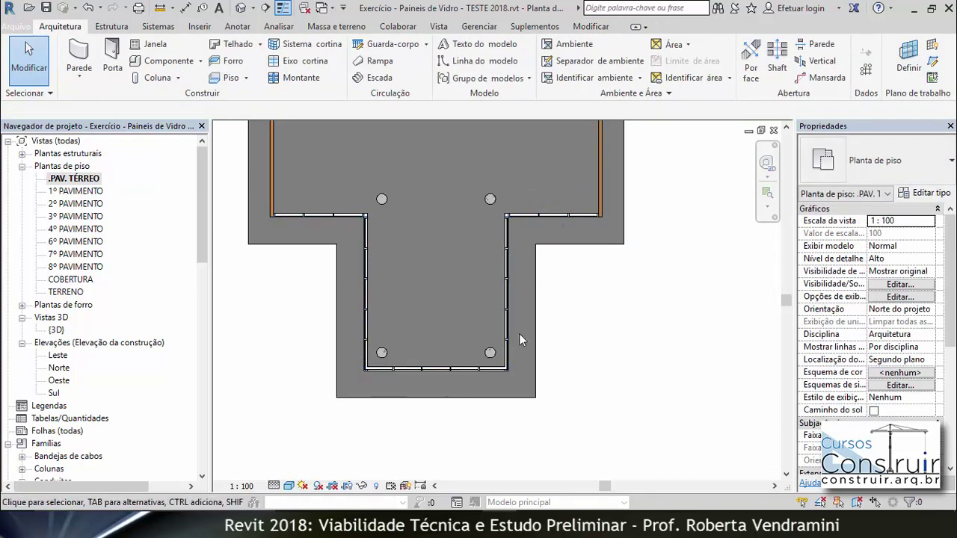
{"action": "scroll", "coordinate": [518, 333], "scroll_direction": "up", "scroll_amount": 2}
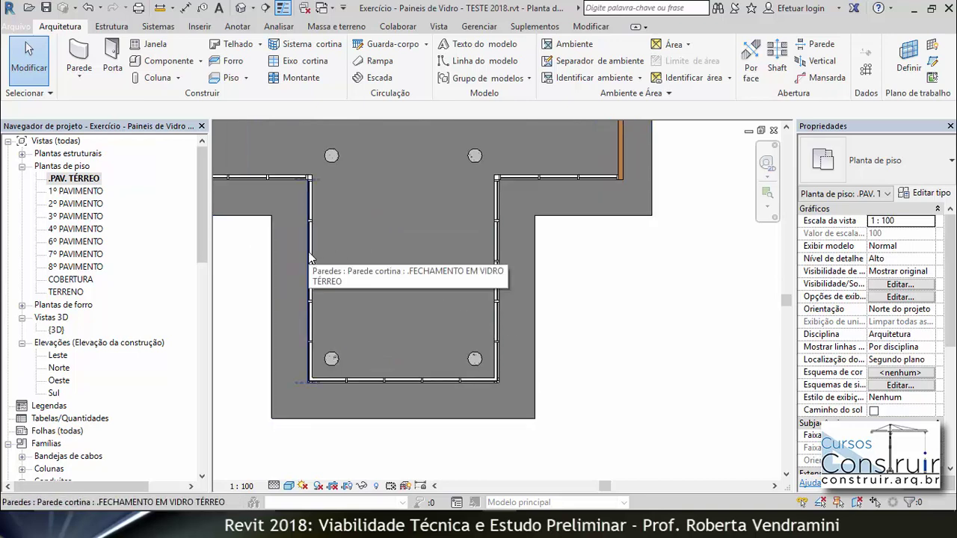
{"action": "left_click", "coordinate": [310, 256]}
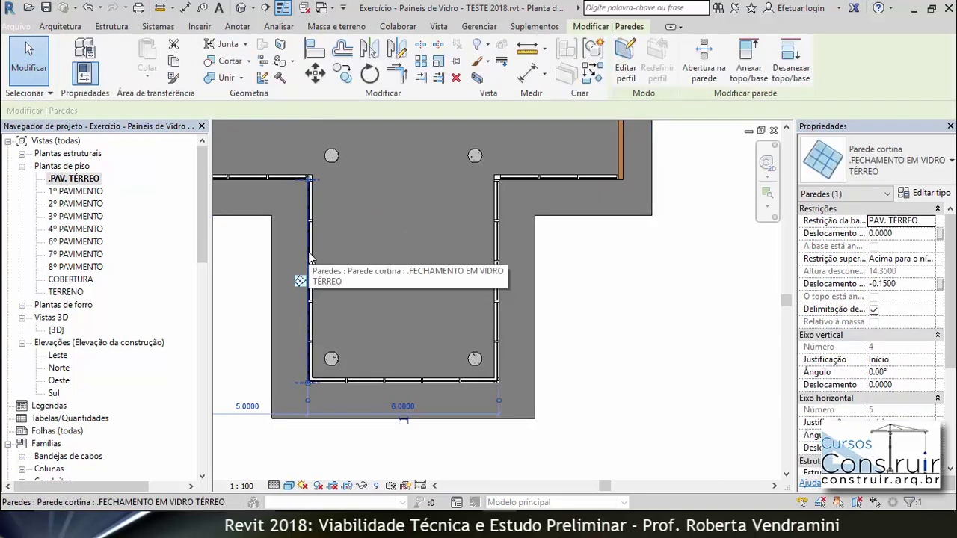
{"action": "left_click", "coordinate": [396, 382], "text": "ctrl"}
{"action": "left_click", "coordinate": [497, 344], "text": "ctrl"}
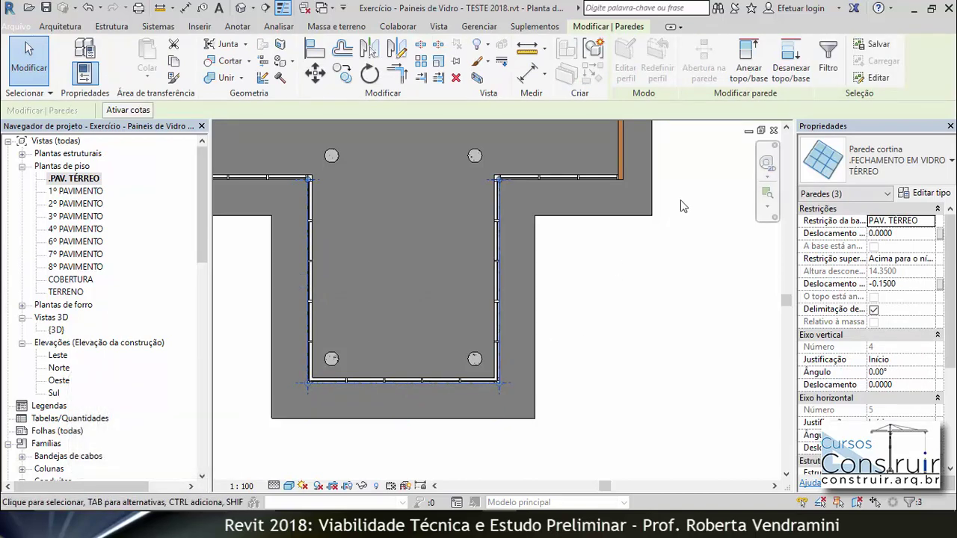
{"action": "left_click", "coordinate": [897, 160]}
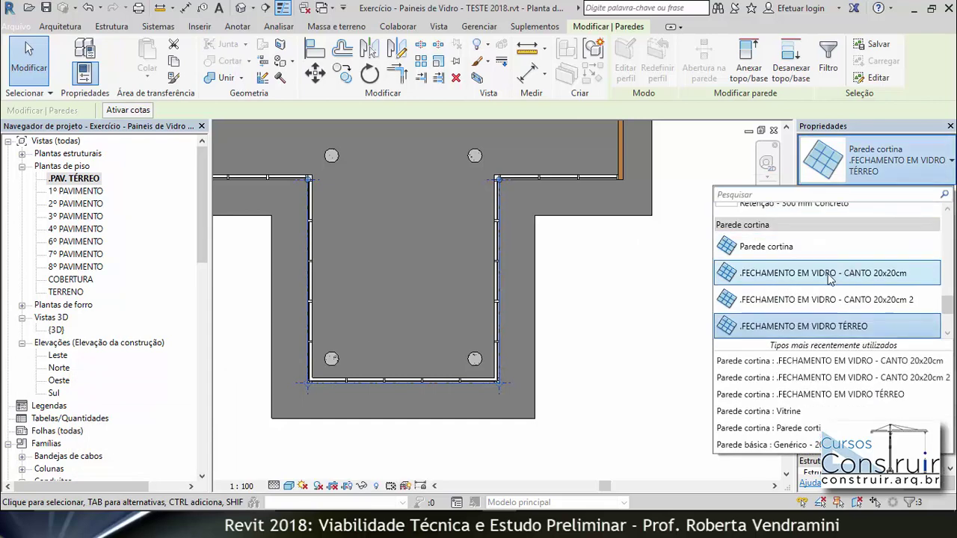
{"action": "left_click", "coordinate": [874, 274]}
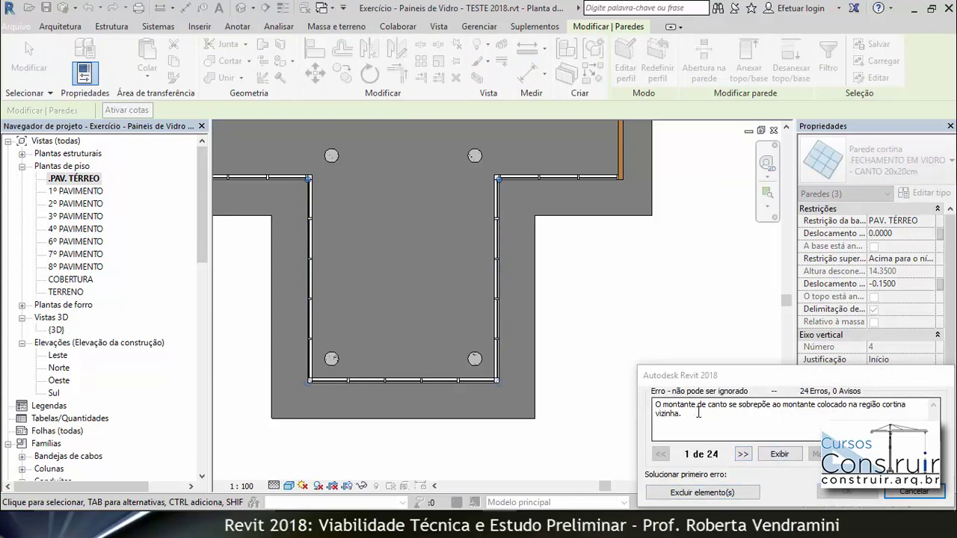
{"action": "left_click", "coordinate": [703, 491]}
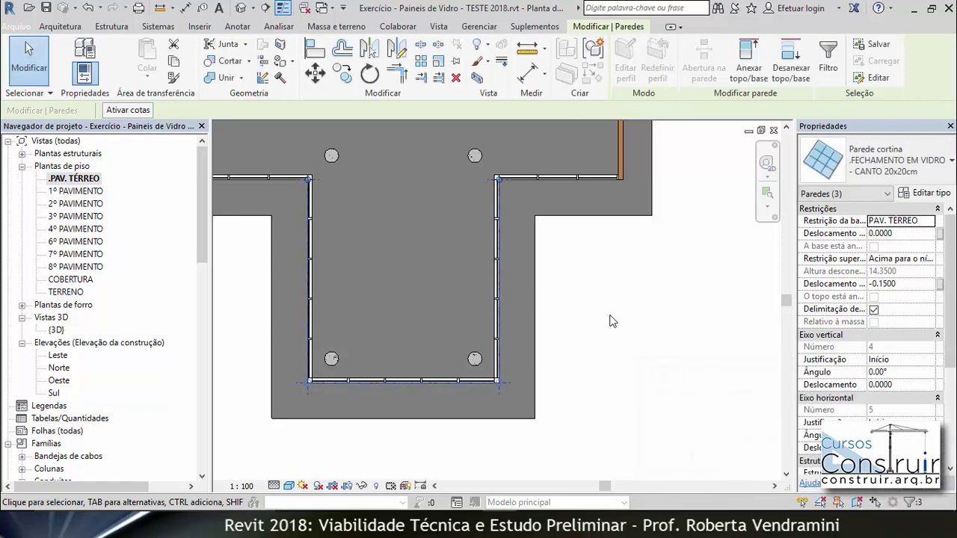
{"action": "left_click", "coordinate": [611, 322]}
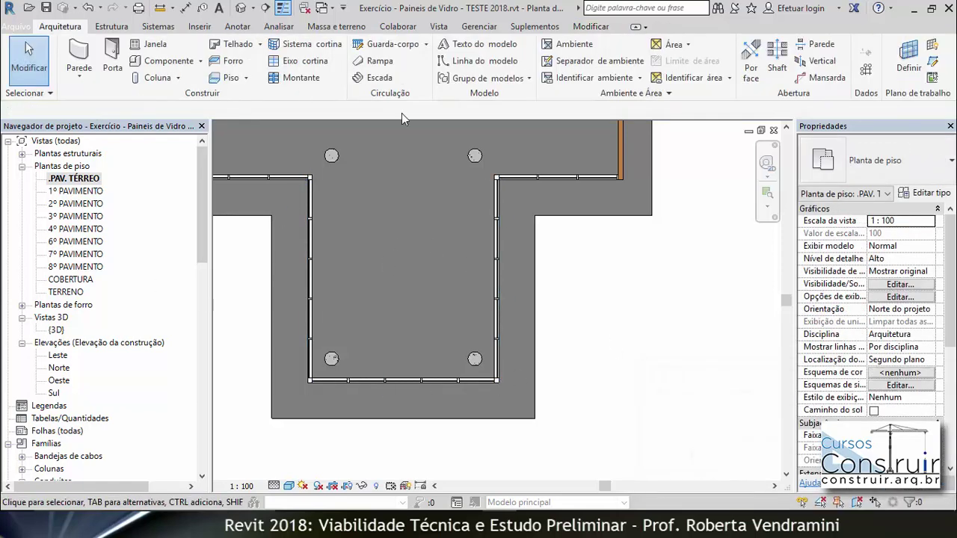
Open the default 3D view and zoom and orbit toward the glass-wall corner.
{"action": "left_click", "coordinate": [239, 7]}
{"action": "scroll", "coordinate": [440, 336], "scroll_direction": "up", "scroll_amount": 5}
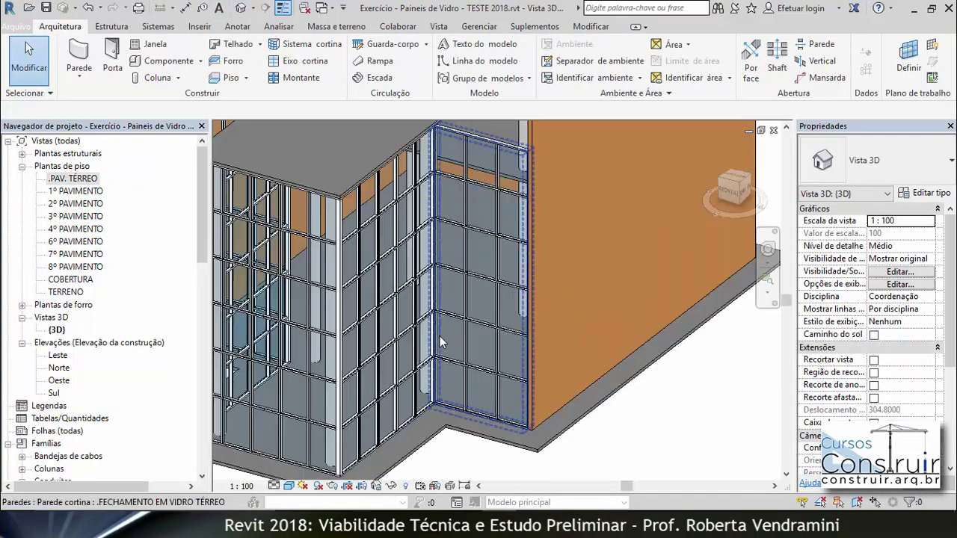
{"action": "scroll", "coordinate": [439, 335], "scroll_direction": "up", "scroll_amount": 3}
{"action": "scroll", "coordinate": [439, 335], "scroll_direction": "up", "scroll_amount": 3}
{"action": "scroll", "coordinate": [445, 264], "scroll_direction": "up", "scroll_amount": 2}
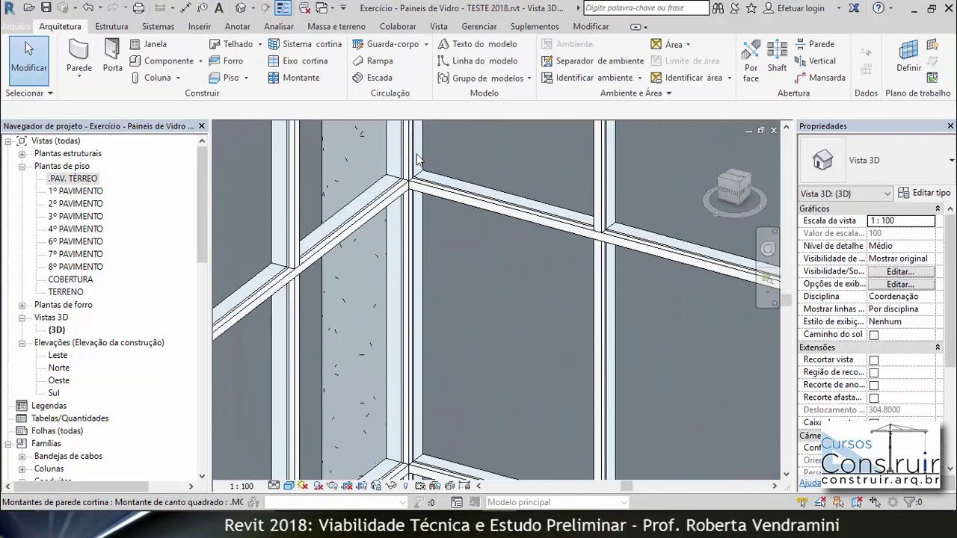
{"action": "scroll", "coordinate": [402, 153], "scroll_direction": "down", "scroll_amount": 2}
{"action": "scroll", "coordinate": [475, 191], "scroll_direction": "down", "scroll_amount": 3}
{"action": "scroll", "coordinate": [475, 191], "scroll_direction": "down", "scroll_amount": 2}
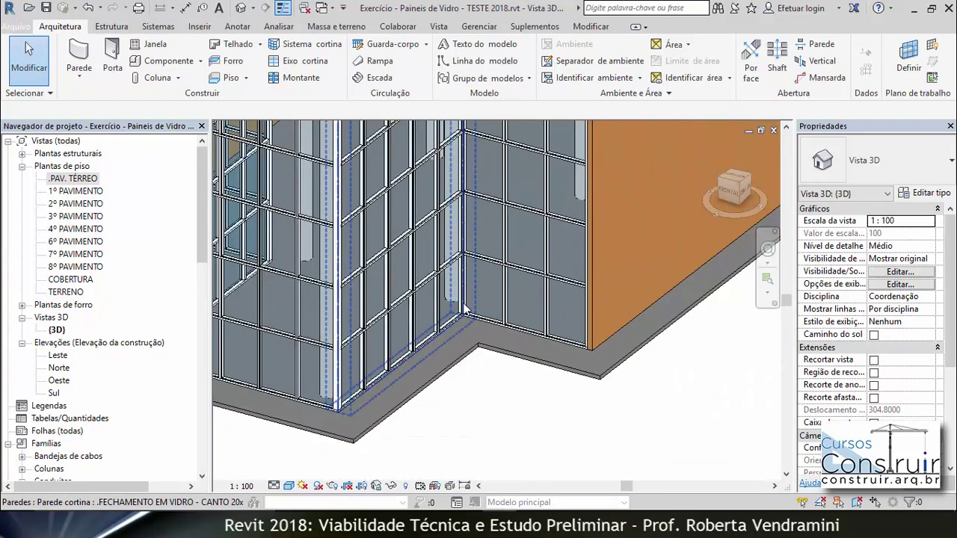
{"action": "mouse_move", "coordinate": [357, 411]}
{"action": "middle_mouse_down", "text": "shift"}
{"action": "mouse_move", "coordinate": [329, 421]}
{"action": "mouse_move", "coordinate": [459, 338]}
{"action": "mouse_move", "coordinate": [426, 361]}
{"action": "middle_mouse_up", "text": "shift"}
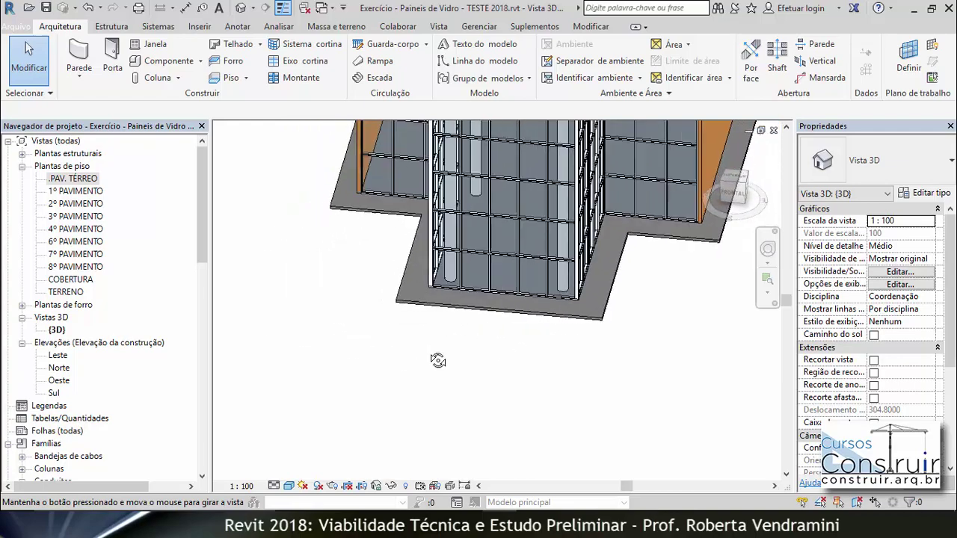
{"action": "scroll", "coordinate": [325, 189], "scroll_direction": "up", "scroll_amount": 2}
{"action": "scroll", "coordinate": [324, 189], "scroll_direction": "up", "scroll_amount": 3}
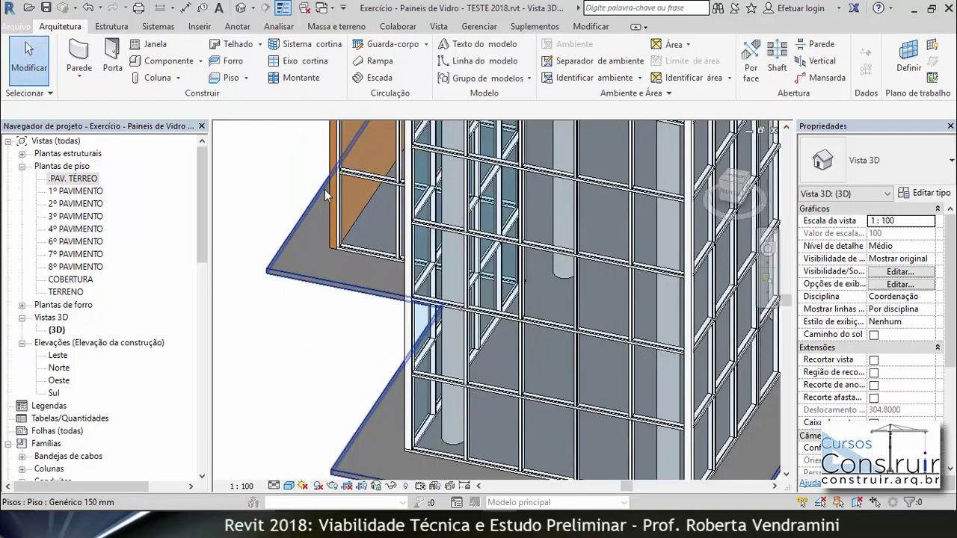
{"action": "scroll", "coordinate": [324, 189], "scroll_direction": "up", "scroll_amount": 3}
{"action": "scroll", "coordinate": [324, 189], "scroll_direction": "up", "scroll_amount": 2}
{"action": "scroll", "coordinate": [325, 189], "scroll_direction": "up", "scroll_amount": 2}
{"action": "scroll", "coordinate": [324, 189], "scroll_direction": "down", "scroll_amount": 2}
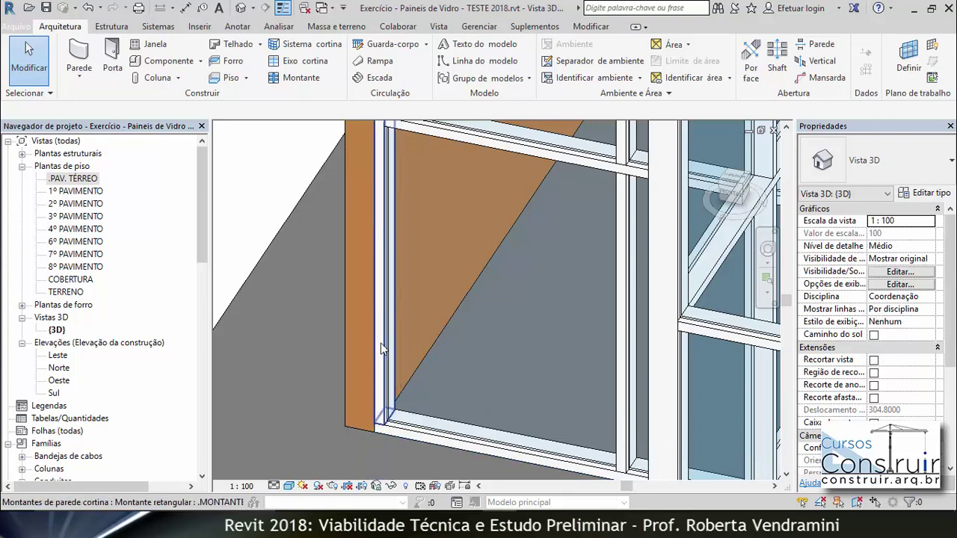
{"action": "scroll", "coordinate": [380, 346], "scroll_direction": "down", "scroll_amount": 2}
{"action": "scroll", "coordinate": [381, 346], "scroll_direction": "down", "scroll_amount": 2}
{"action": "scroll", "coordinate": [380, 346], "scroll_direction": "down", "scroll_amount": 2}
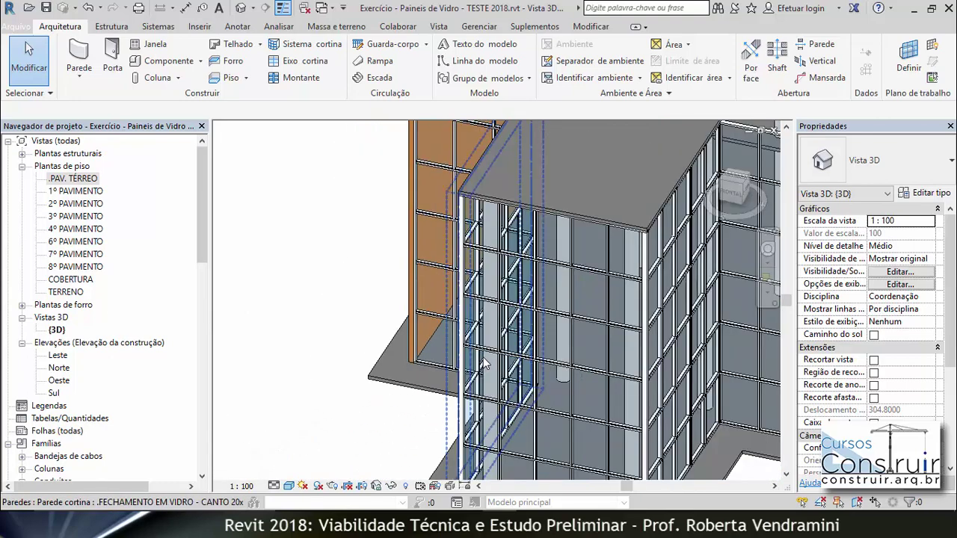
{"action": "scroll", "coordinate": [513, 354], "scroll_direction": "down", "scroll_amount": 2}
{"action": "scroll", "coordinate": [513, 354], "scroll_direction": "down", "scroll_amount": 2}
{"action": "scroll", "coordinate": [513, 354], "scroll_direction": "down", "scroll_amount": 2}
{"action": "scroll", "coordinate": [267, 300], "scroll_direction": "up", "scroll_amount": 2}
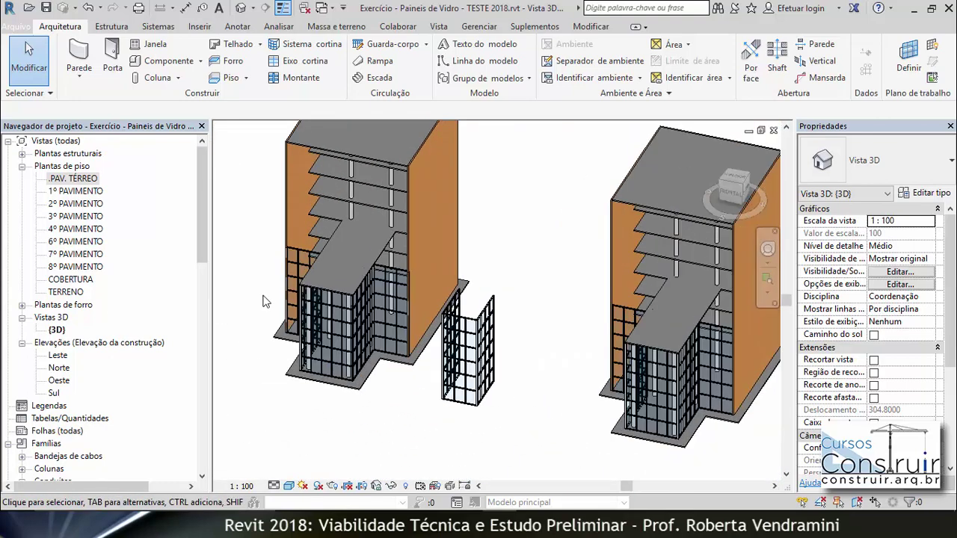
{"action": "scroll", "coordinate": [284, 314], "scroll_direction": "up", "scroll_amount": 2}
{"action": "scroll", "coordinate": [285, 314], "scroll_direction": "up", "scroll_amount": 2}
{"action": "scroll", "coordinate": [300, 343], "scroll_direction": "up", "scroll_amount": 2}
{"action": "scroll", "coordinate": [300, 343], "scroll_direction": "up", "scroll_amount": 2}
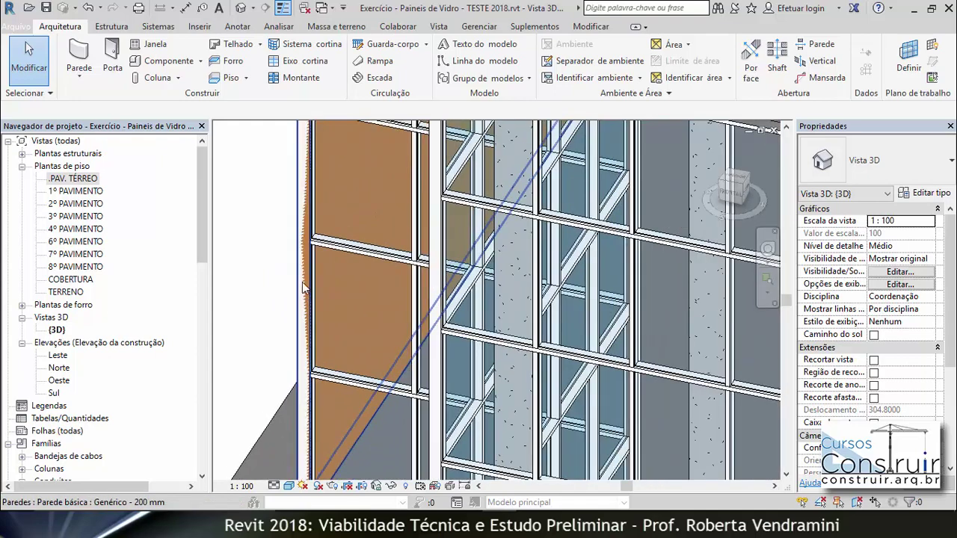
{"action": "scroll", "coordinate": [299, 313], "scroll_direction": "down", "scroll_amount": 2}
{"action": "scroll", "coordinate": [303, 337], "scroll_direction": "down", "scroll_amount": 1}
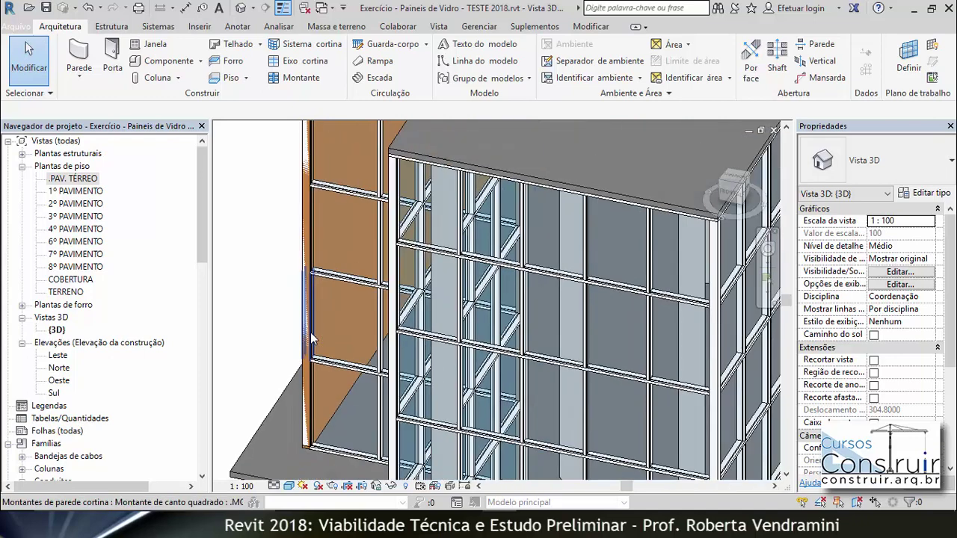
{"action": "scroll", "coordinate": [306, 321], "scroll_direction": "down", "scroll_amount": 1}
{"action": "scroll", "coordinate": [310, 306], "scroll_direction": "down", "scroll_amount": 1}
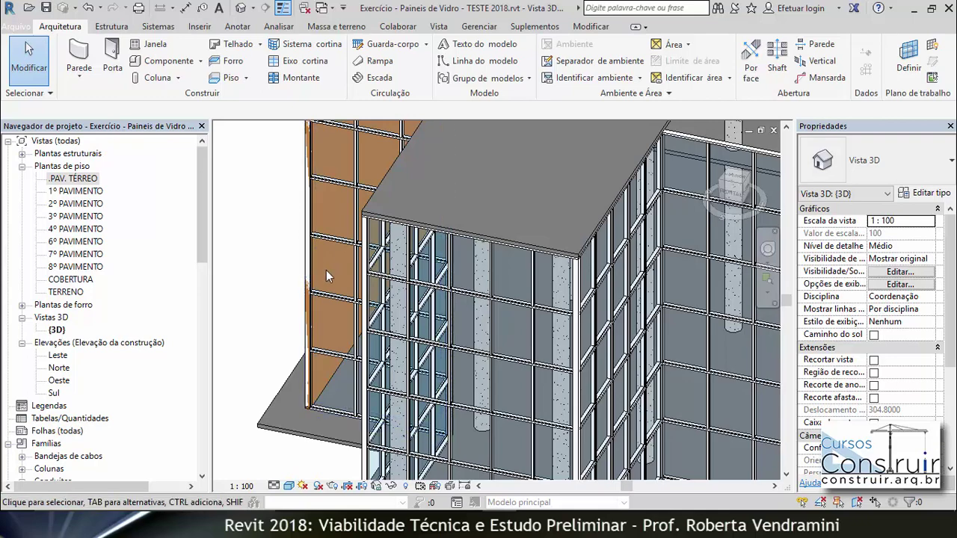
{"action": "scroll", "coordinate": [324, 275], "scroll_direction": "up", "scroll_amount": 3}
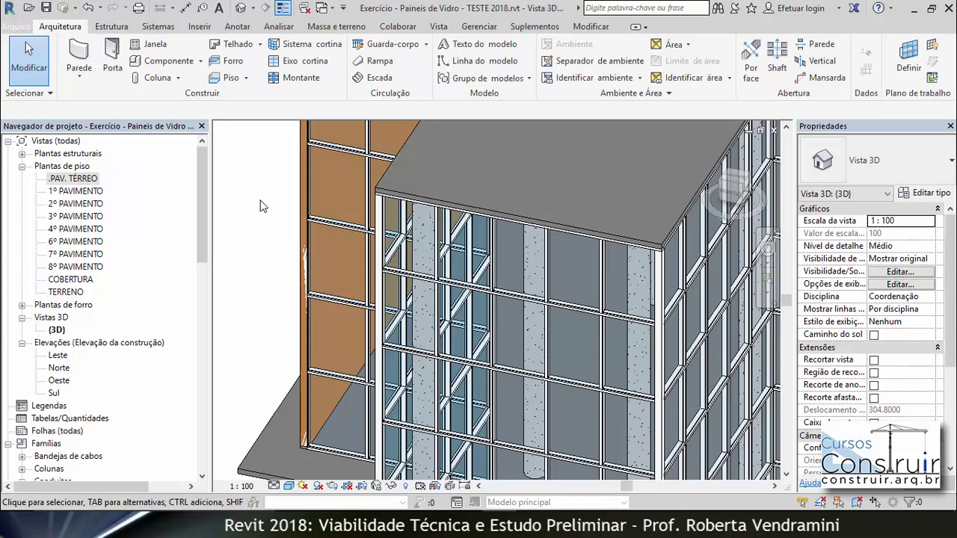
{"action": "scroll", "coordinate": [260, 206], "scroll_direction": "down", "scroll_amount": 3}
{"action": "scroll", "coordinate": [305, 219], "scroll_direction": "down", "scroll_amount": 3}
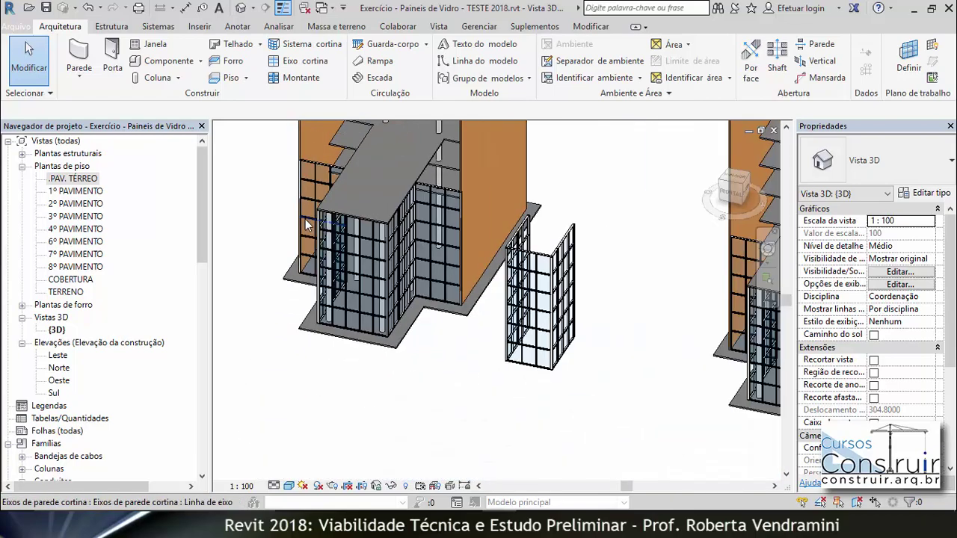
{"action": "scroll", "coordinate": [359, 247], "scroll_direction": "down", "scroll_amount": 2}
{"action": "scroll", "coordinate": [488, 298], "scroll_direction": "down", "scroll_amount": 2}
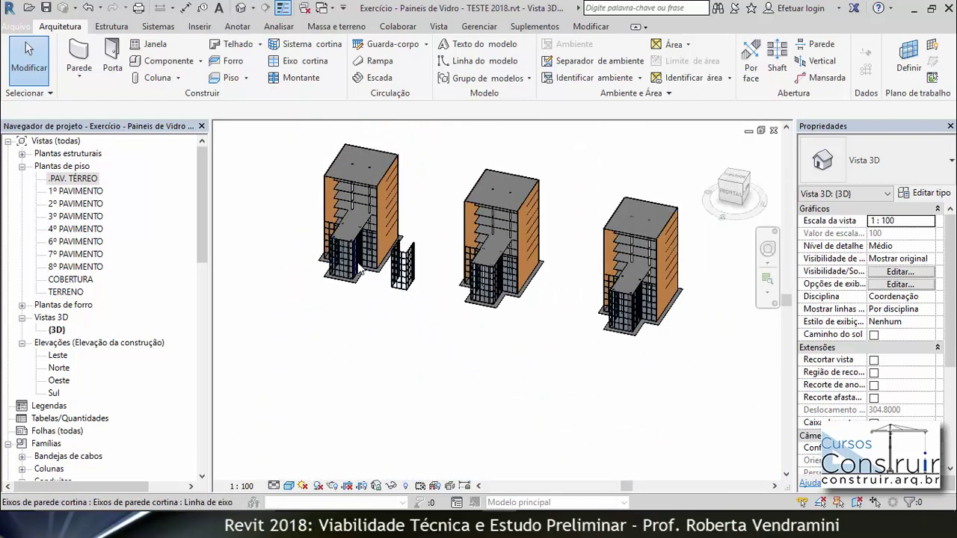
Orbit around the curtain-wall corner and Tab-cycle to pre-highlight its corner mullion.
{"action": "mouse_move", "coordinate": [590, 356]}
{"action": "middle_mouse_down", "text": "shift"}
{"action": "mouse_move", "coordinate": [580, 340]}
{"action": "mouse_move", "coordinate": [675, 308]}
{"action": "middle_mouse_up", "text": "shift"}
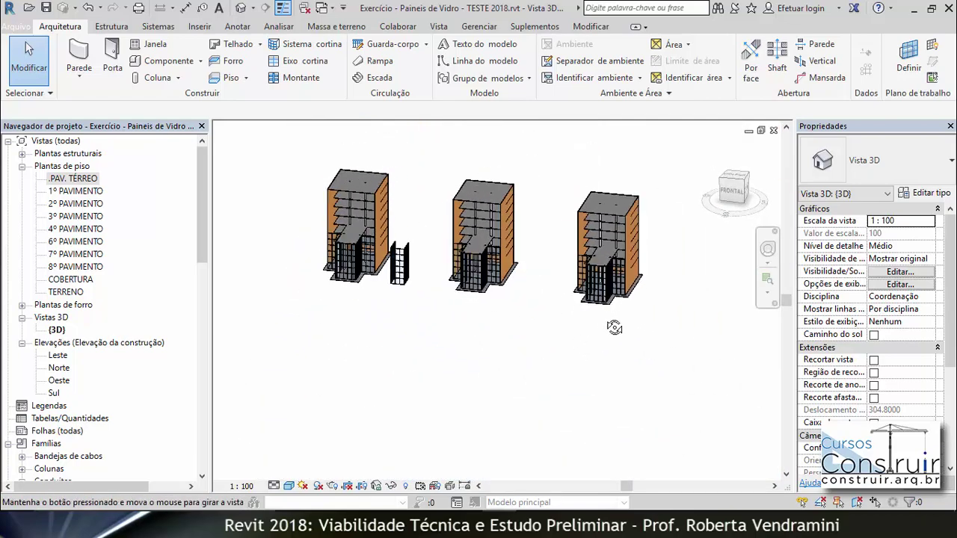
{"action": "scroll", "coordinate": [620, 223], "scroll_direction": "up", "scroll_amount": 2}
{"action": "scroll", "coordinate": [607, 238], "scroll_direction": "up", "scroll_amount": 3}
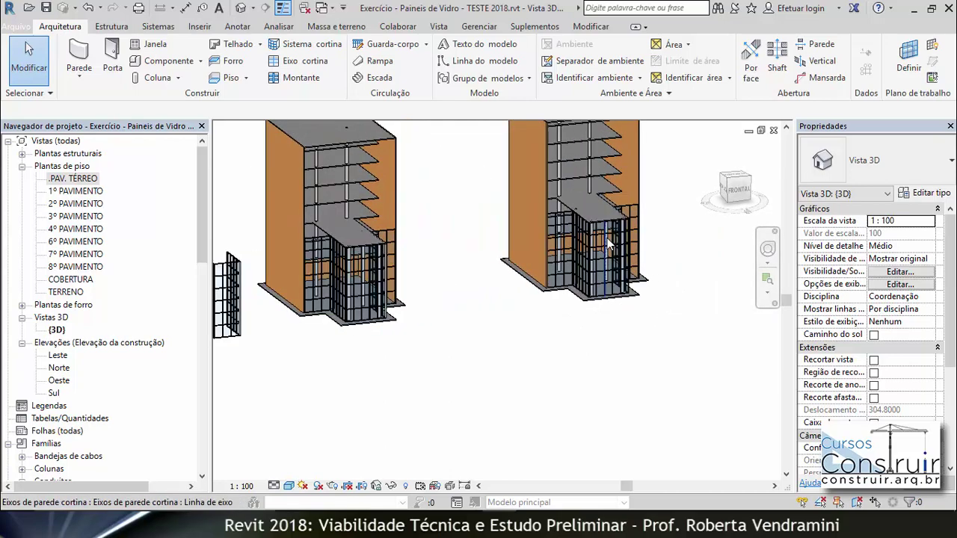
{"action": "scroll", "coordinate": [607, 238], "scroll_direction": "up", "scroll_amount": 3}
{"action": "scroll", "coordinate": [603, 241], "scroll_direction": "up", "scroll_amount": 2}
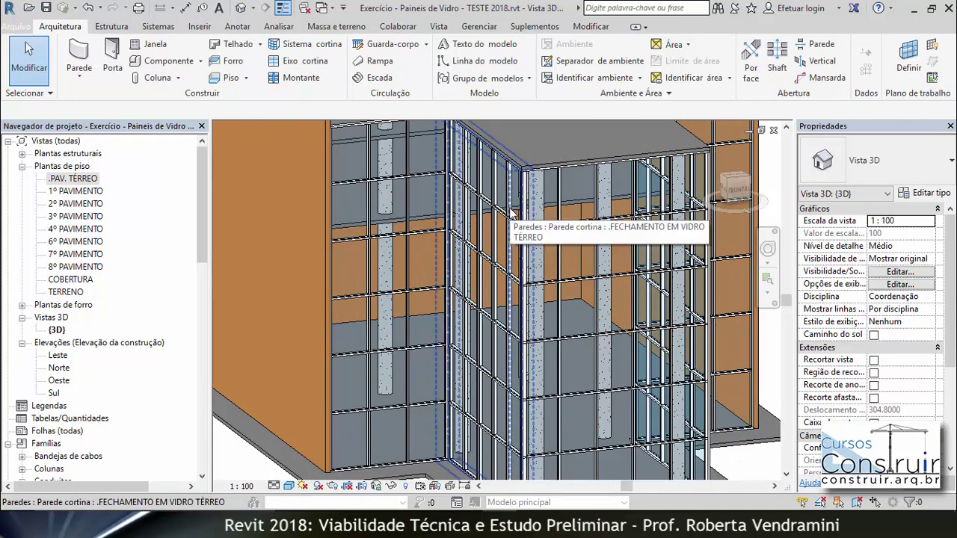
{"action": "scroll", "coordinate": [530, 217], "scroll_direction": "down", "scroll_amount": 3}
{"action": "scroll", "coordinate": [610, 236], "scroll_direction": "down", "scroll_amount": 1}
{"action": "scroll", "coordinate": [610, 236], "scroll_direction": "up", "scroll_amount": 1}
{"action": "scroll", "coordinate": [610, 236], "scroll_direction": "up", "scroll_amount": 1}
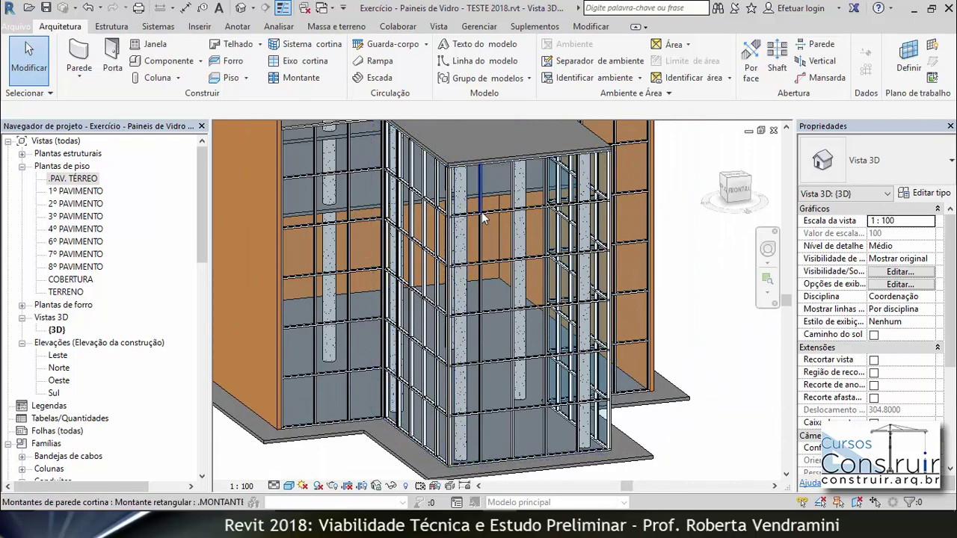
{"action": "left_click", "coordinate": [523, 164]}
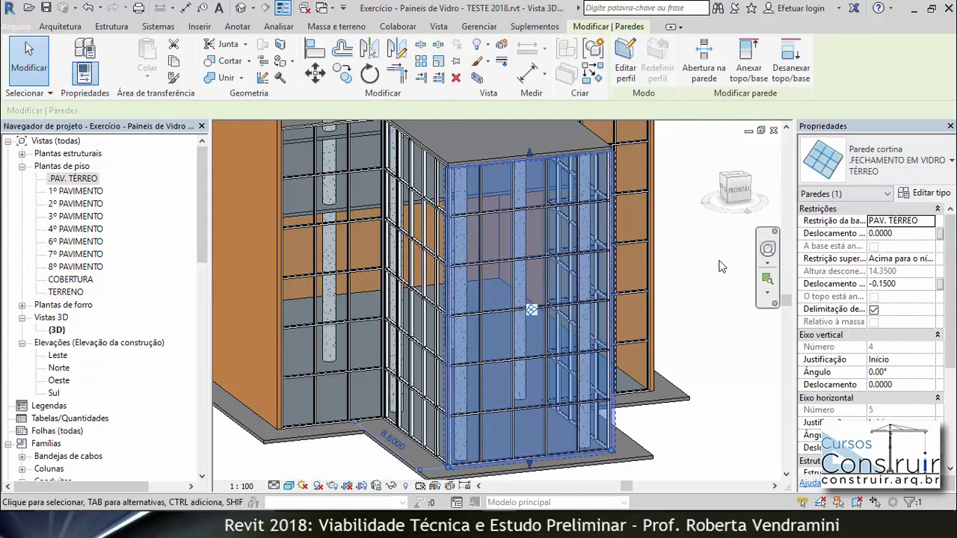
{"action": "key", "text": "Escape"}
{"action": "middle_click_drag", "start_coordinate": [347, 307], "coordinate": [387, 363], "text": "shift"}
{"action": "scroll", "coordinate": [387, 363], "scroll_direction": "up", "scroll_amount": 3}
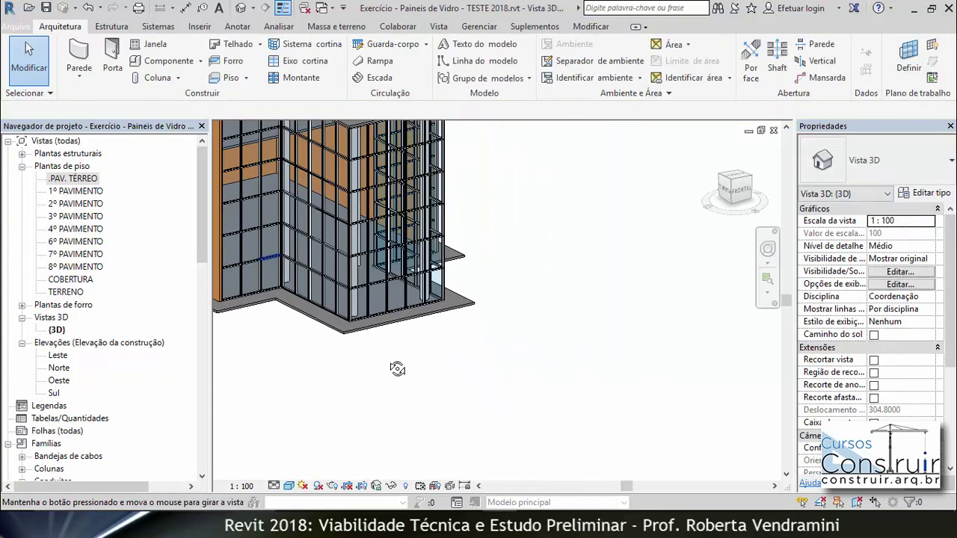
{"action": "scroll", "coordinate": [376, 217], "scroll_direction": "up", "scroll_amount": 2}
{"action": "scroll", "coordinate": [374, 211], "scroll_direction": "up", "scroll_amount": 3}
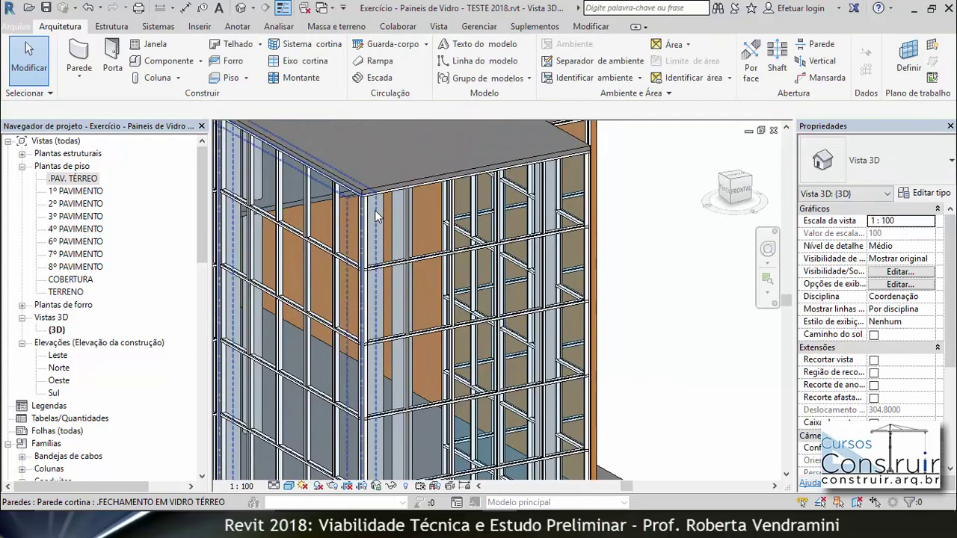
{"action": "scroll", "coordinate": [375, 210], "scroll_direction": "up", "scroll_amount": 2}
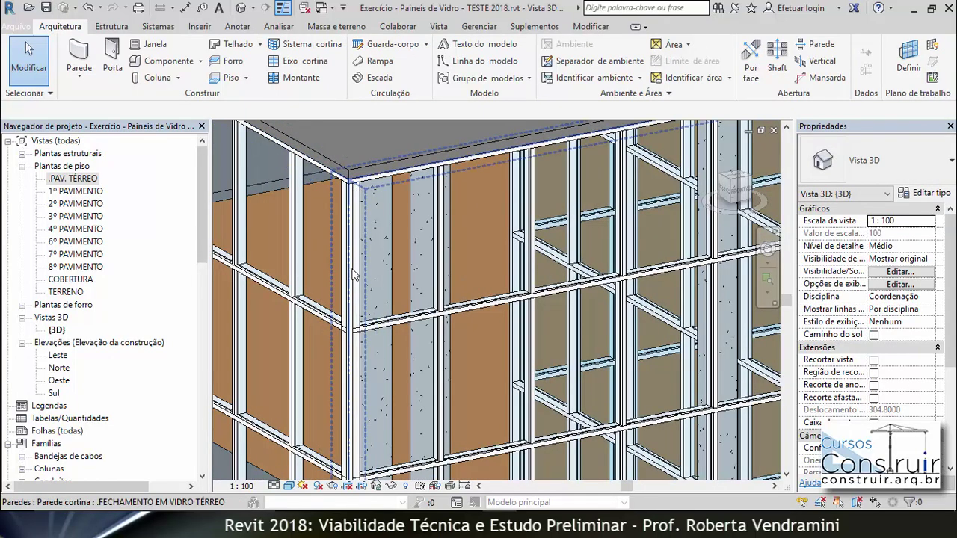
{"action": "scroll", "coordinate": [365, 283], "scroll_direction": "down", "scroll_amount": 3}
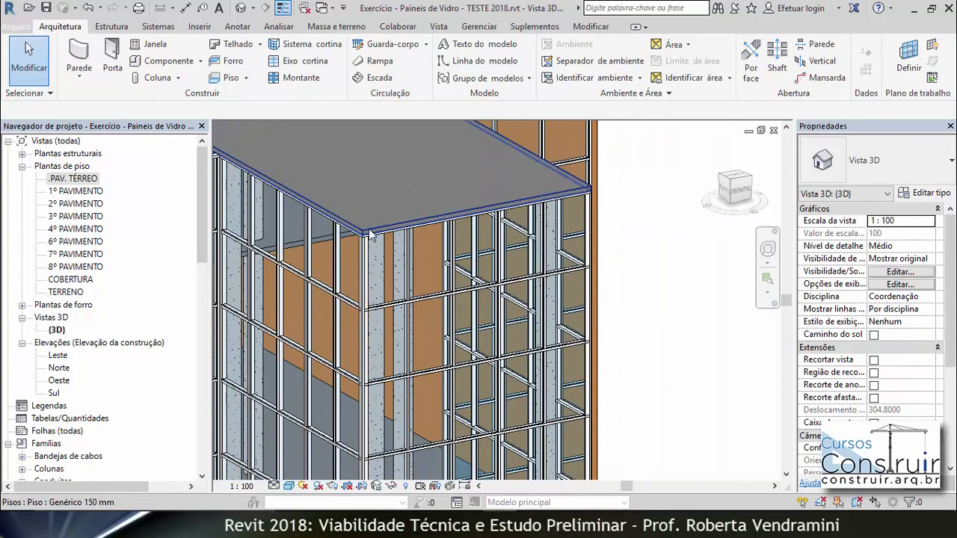
{"action": "middle_click_drag", "start_coordinate": [361, 305], "coordinate": [364, 277], "text": "shift"}
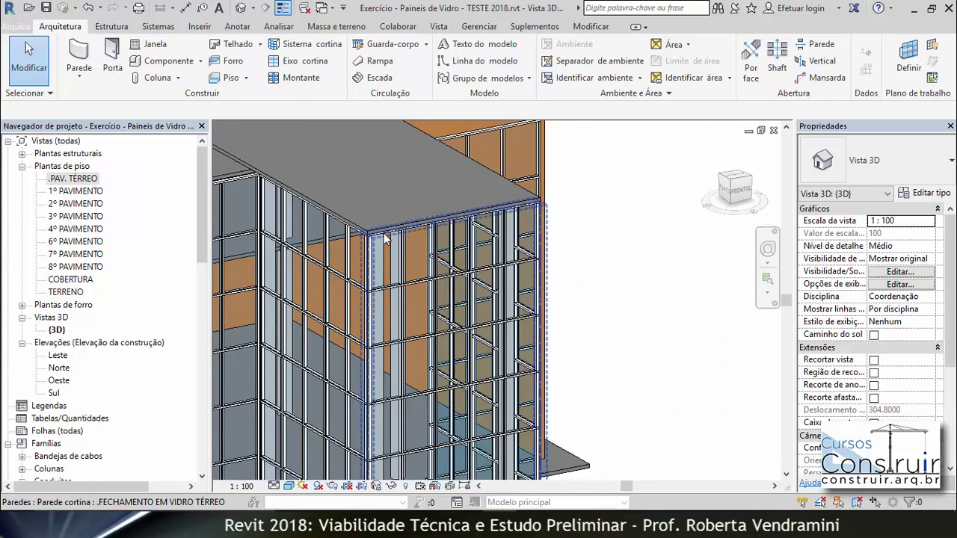
{"action": "scroll", "coordinate": [364, 275], "scroll_direction": "up", "scroll_amount": 2}
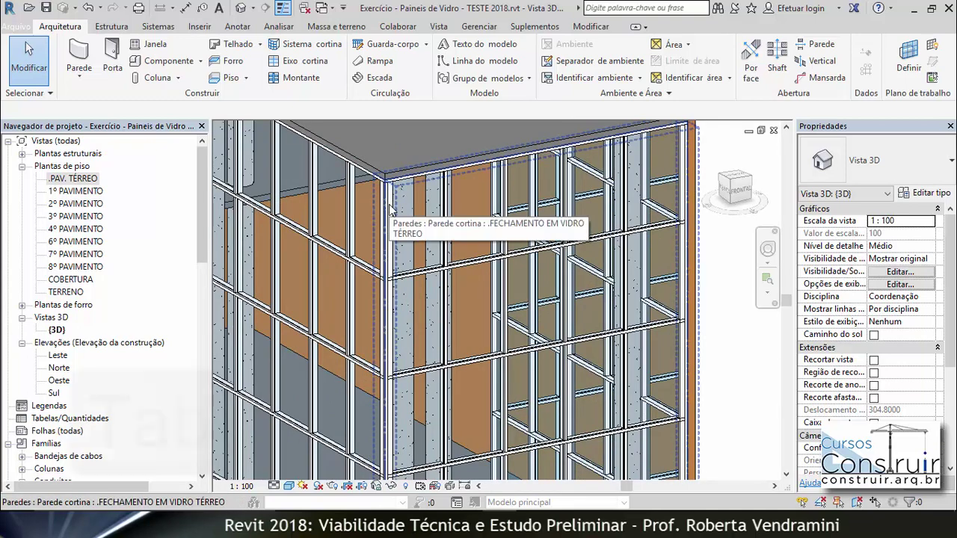
{"action": "key", "text": "Tab"}
{"action": "key", "text": "Tab"}
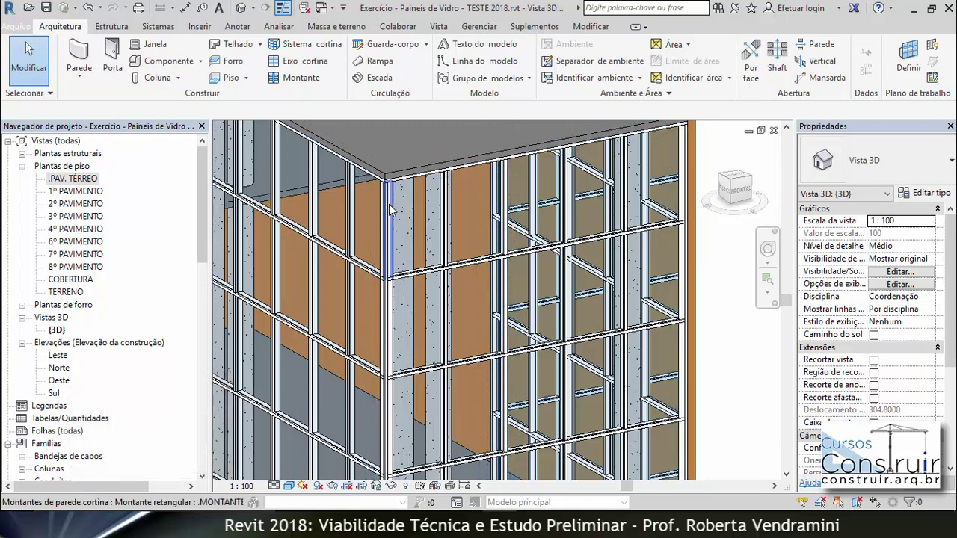
Select all mullions along the corner grid line and unpin them.
{"action": "left_click", "coordinate": [389, 210]}
{"action": "right_click", "coordinate": [390, 210]}
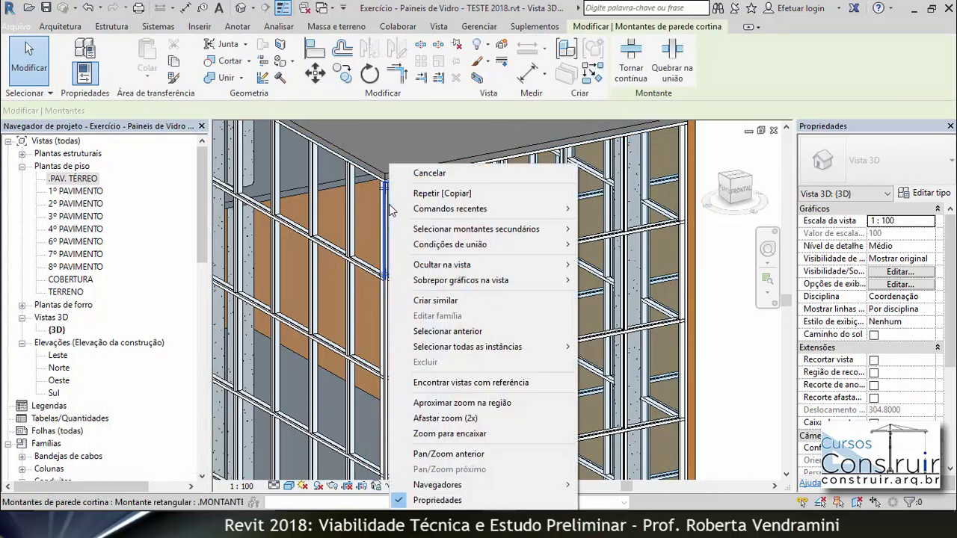
{"action": "mouse_move", "coordinate": [476, 229]}
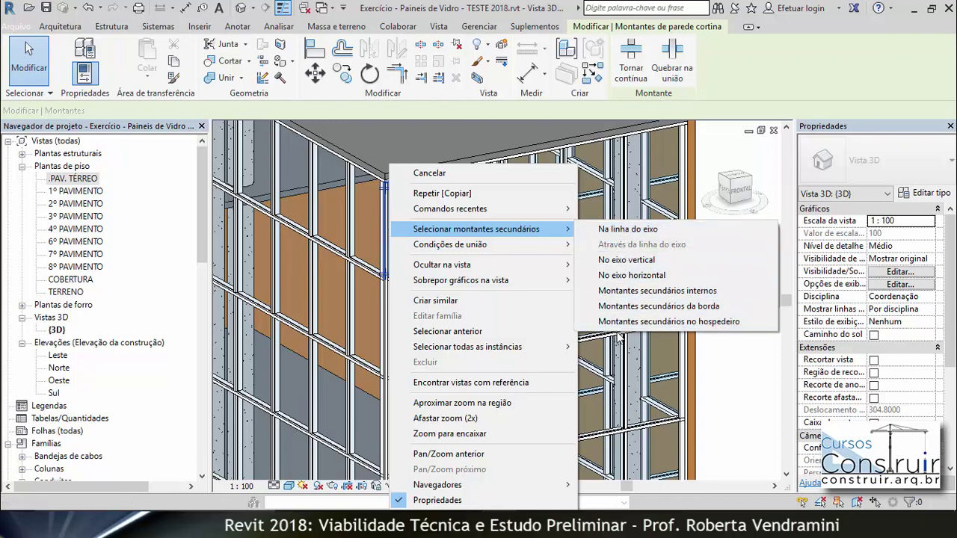
{"action": "left_click", "coordinate": [618, 231]}
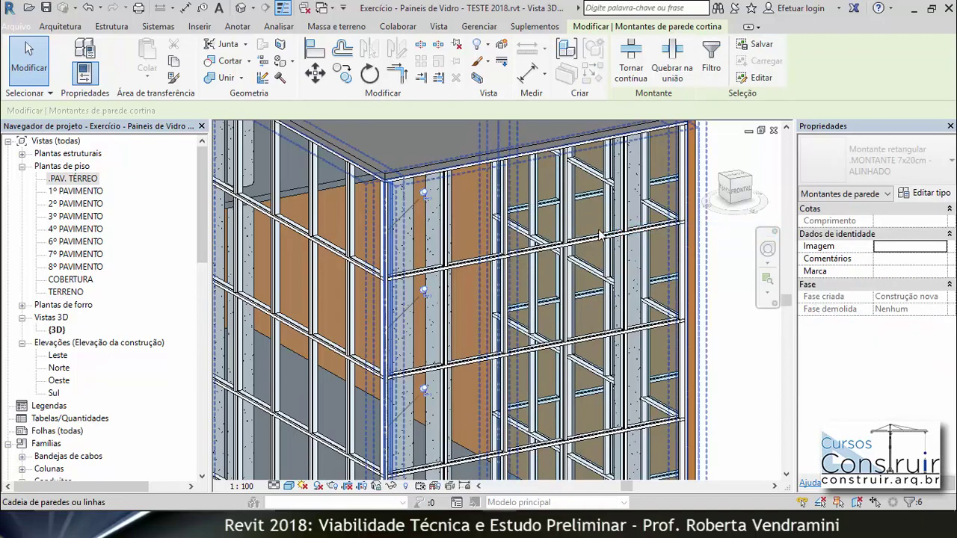
{"action": "scroll", "coordinate": [343, 190], "scroll_direction": "down", "scroll_amount": 2}
{"action": "scroll", "coordinate": [342, 190], "scroll_direction": "down", "scroll_amount": 2}
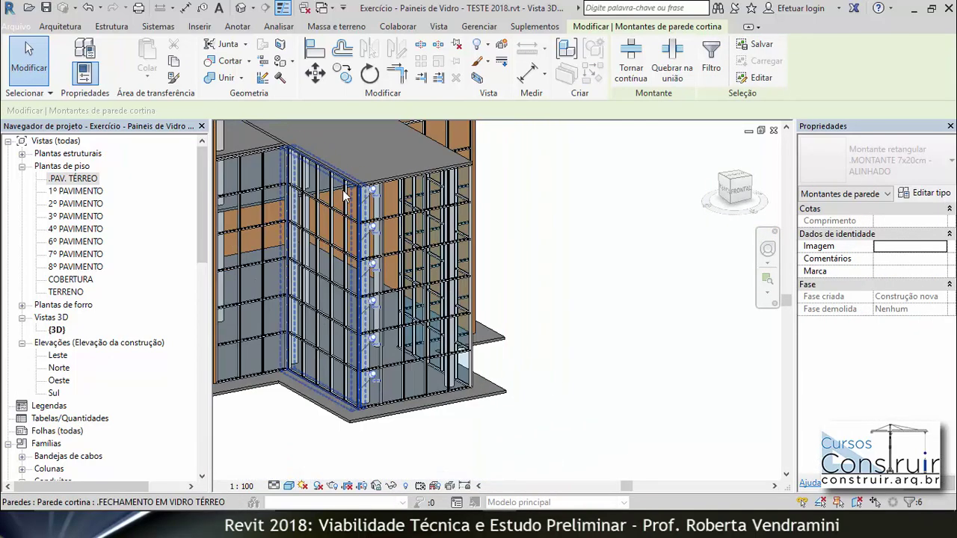
{"action": "scroll", "coordinate": [342, 190], "scroll_direction": "down", "scroll_amount": 1}
{"action": "scroll", "coordinate": [365, 411], "scroll_direction": "up", "scroll_amount": 2}
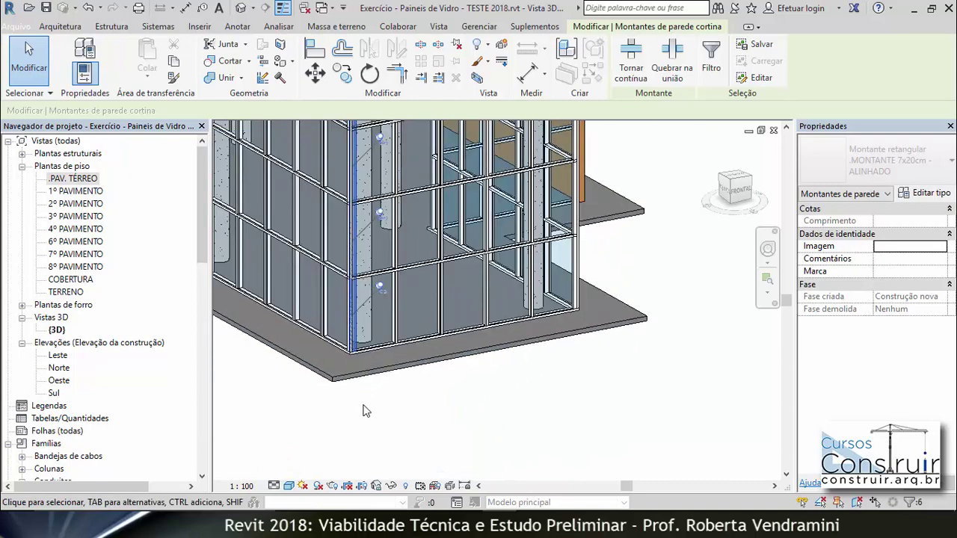
{"action": "scroll", "coordinate": [382, 432], "scroll_direction": "down", "scroll_amount": 2}
{"action": "scroll", "coordinate": [382, 432], "scroll_direction": "up", "scroll_amount": 2}
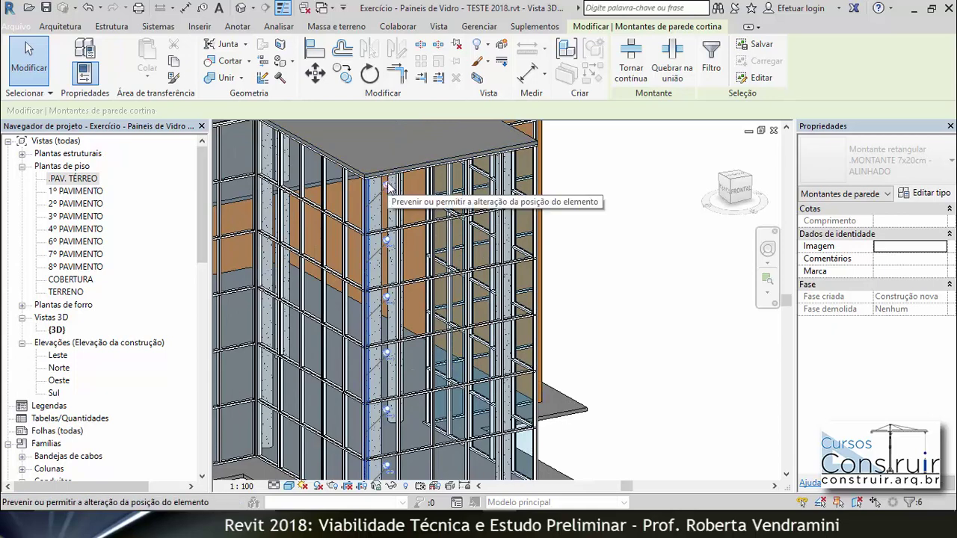
{"action": "left_click", "coordinate": [457, 48]}
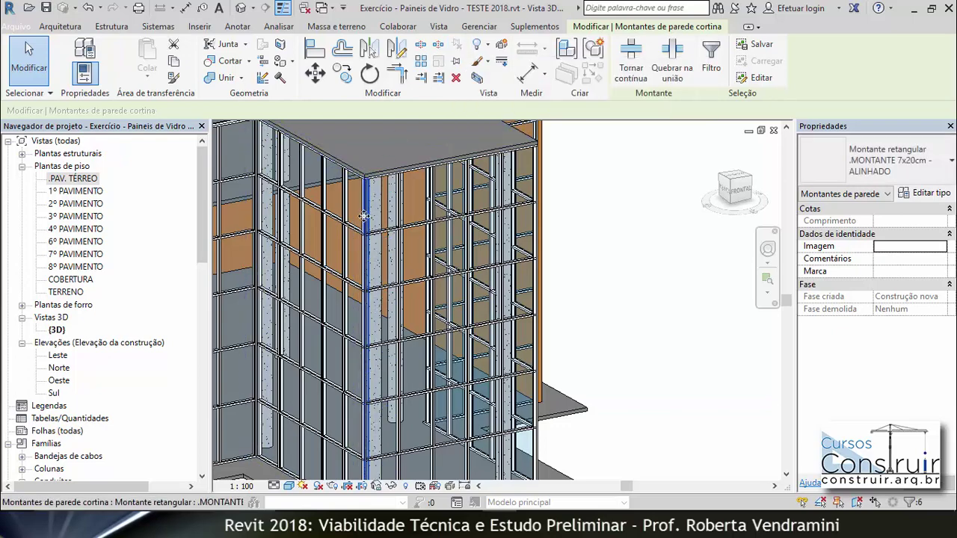
Orbit to the other glass corner and pre-highlight its single corner mullion.
{"action": "scroll", "coordinate": [562, 211], "scroll_direction": "down", "scroll_amount": 1}
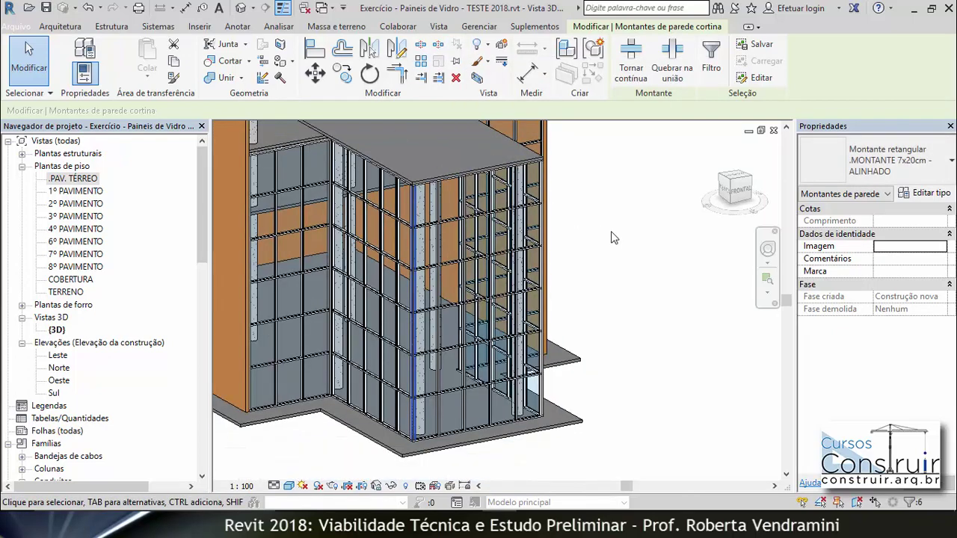
{"action": "key", "text": "Escape"}
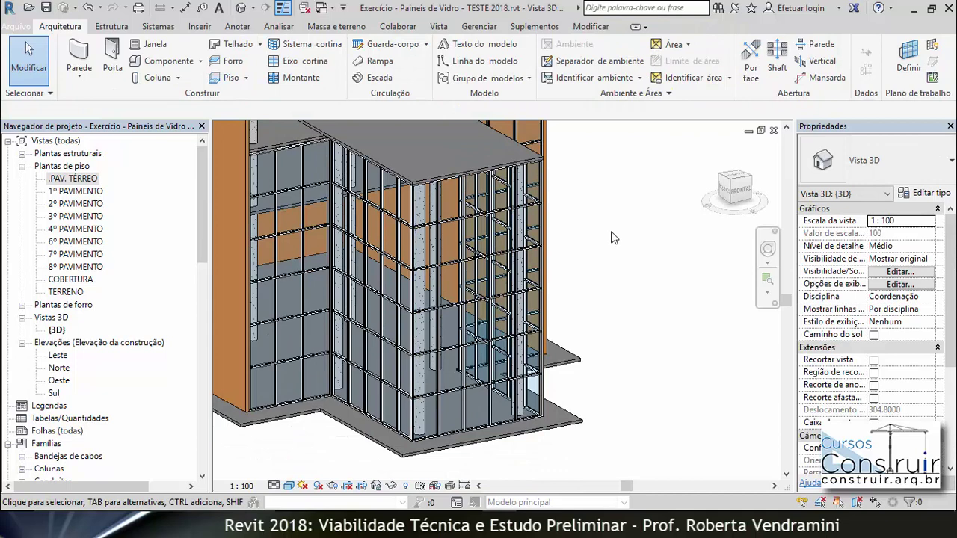
{"action": "scroll", "coordinate": [399, 218], "scroll_direction": "up", "scroll_amount": 2}
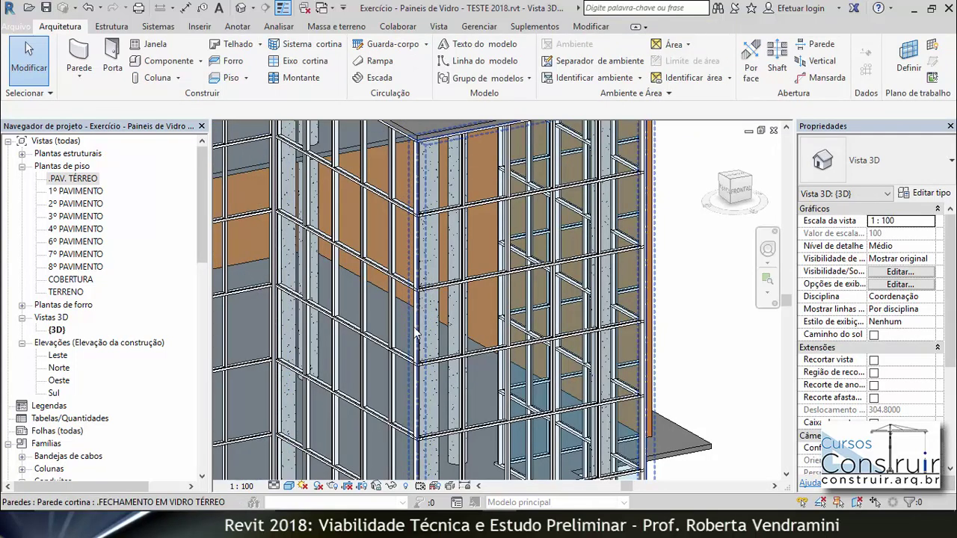
{"action": "scroll", "coordinate": [421, 284], "scroll_direction": "down", "scroll_amount": 2}
{"action": "scroll", "coordinate": [410, 276], "scroll_direction": "down", "scroll_amount": 2}
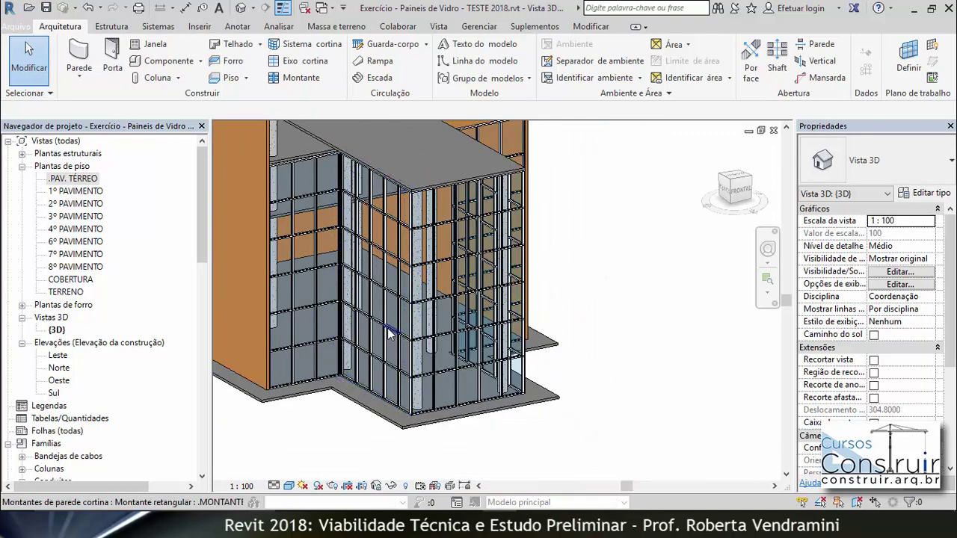
{"action": "middle_click_drag", "start_coordinate": [407, 275], "coordinate": [471, 377], "text": "shift"}
{"action": "scroll", "coordinate": [469, 377], "scroll_direction": "up", "scroll_amount": 1}
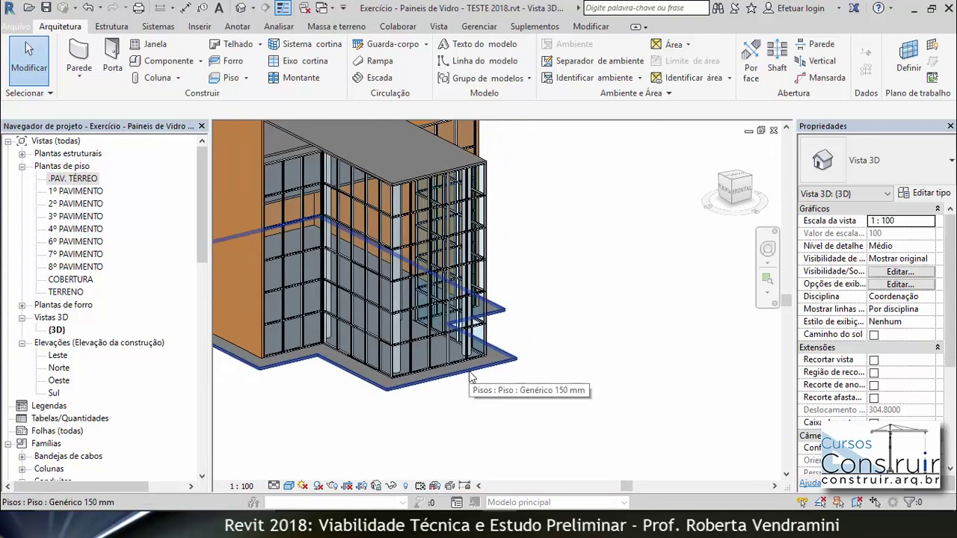
{"action": "scroll", "coordinate": [401, 331], "scroll_direction": "up", "scroll_amount": 2}
{"action": "scroll", "coordinate": [394, 251], "scroll_direction": "up", "scroll_amount": 2}
{"action": "scroll", "coordinate": [389, 249], "scroll_direction": "up", "scroll_amount": 2}
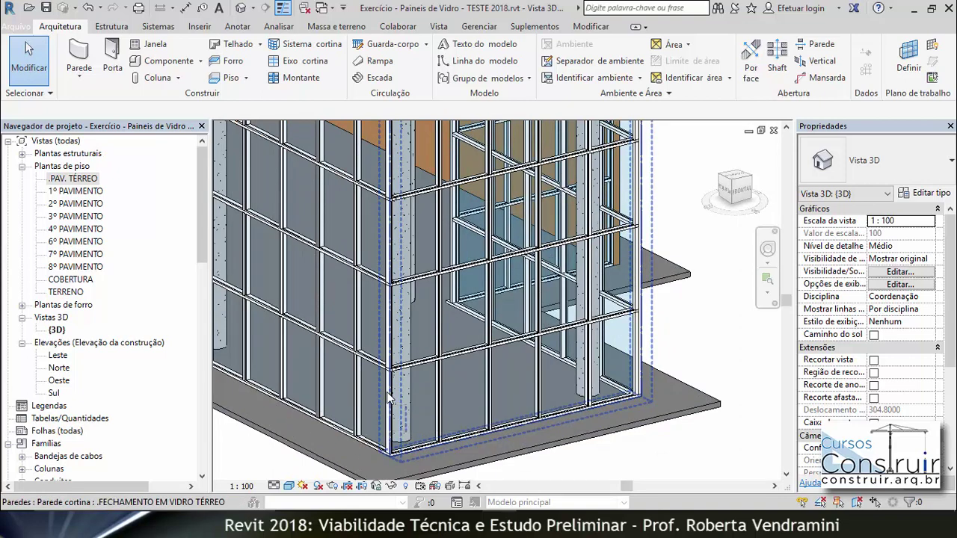
{"action": "key", "text": "Tab"}
{"action": "key", "text": "Tab"}
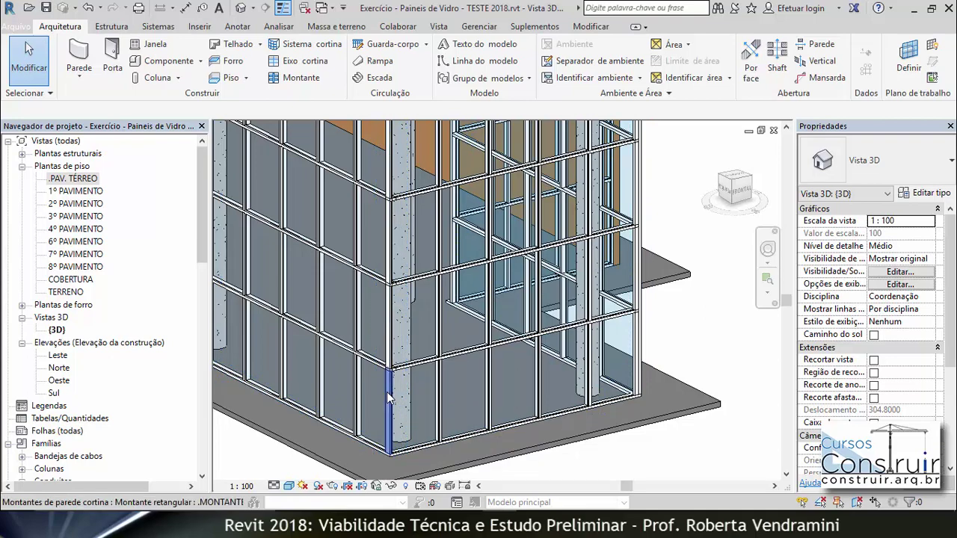
Unpin this corner gridline's mullions and swap them to .MONTANTE QUADRADO 20x20CM - ALINHADO.
{"action": "right_click", "coordinate": [386, 391]}
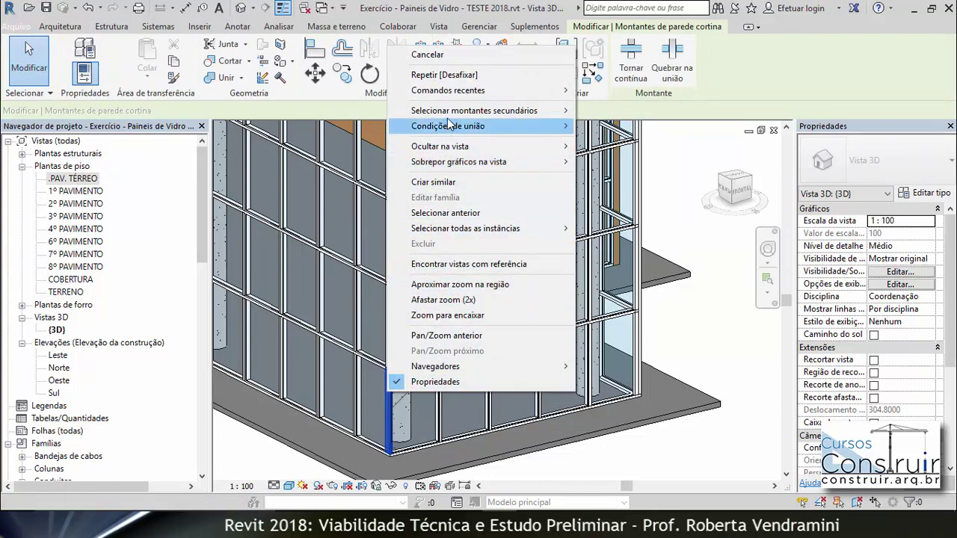
{"action": "mouse_move", "coordinate": [474, 110]}
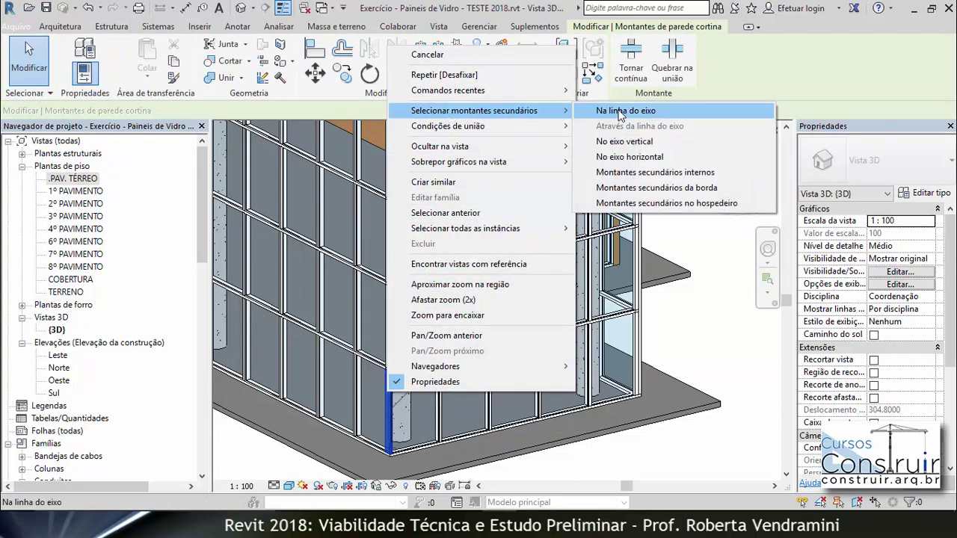
{"action": "left_click", "coordinate": [619, 112]}
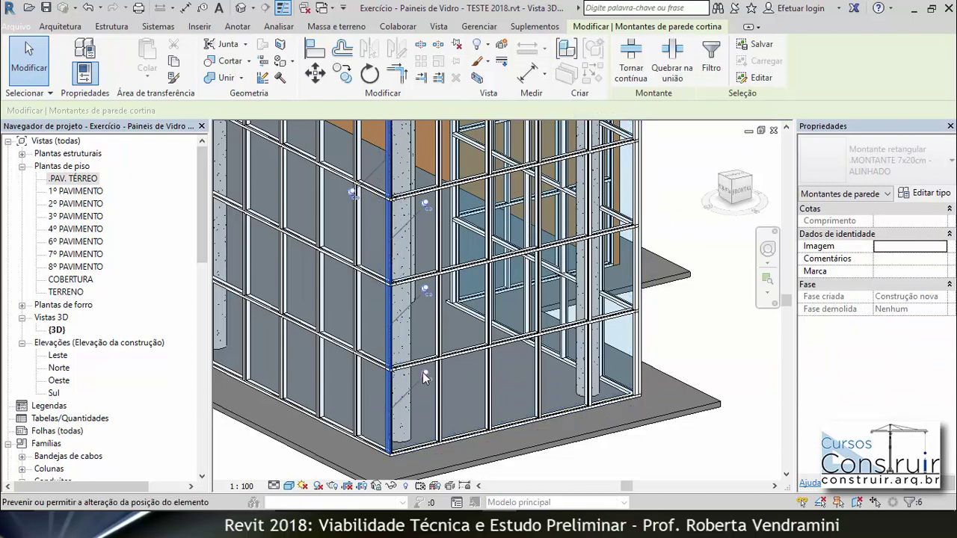
{"action": "scroll", "coordinate": [422, 372], "scroll_direction": "up", "scroll_amount": 2}
{"action": "scroll", "coordinate": [414, 195], "scroll_direction": "up", "scroll_amount": 4}
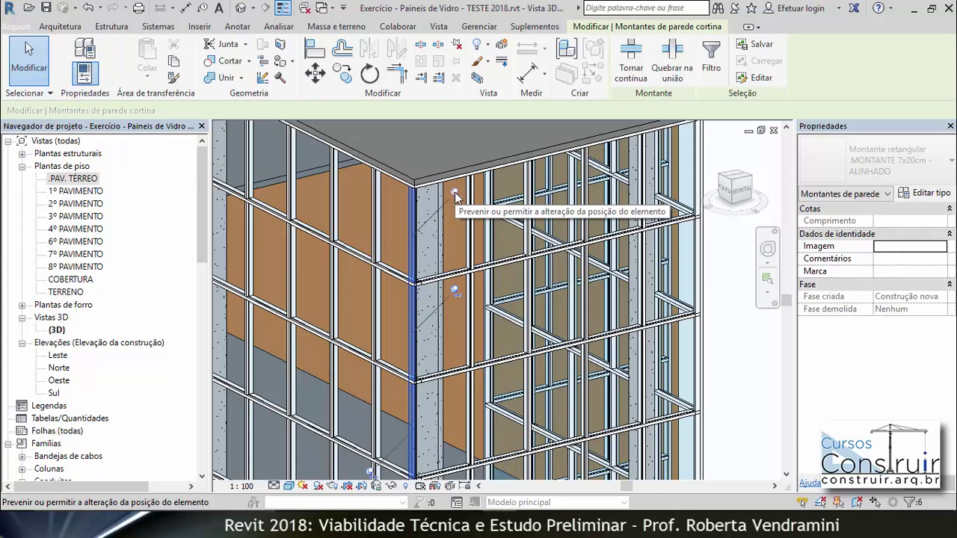
{"action": "left_click", "coordinate": [458, 47]}
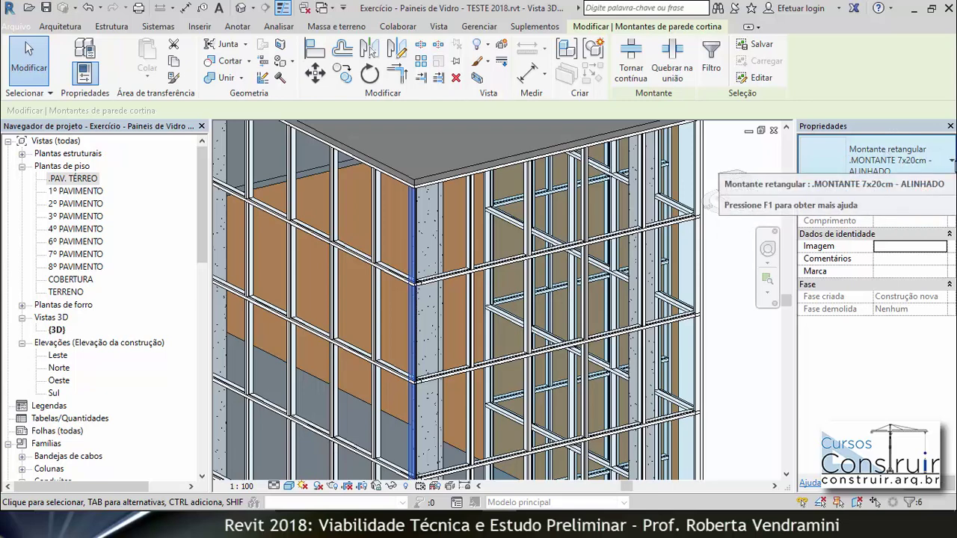
{"action": "left_click", "coordinate": [952, 166]}
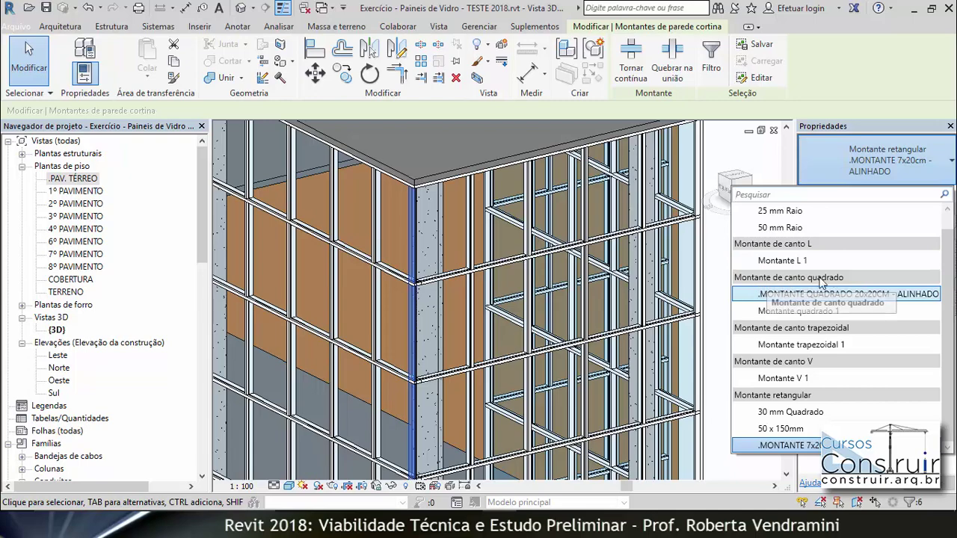
{"action": "left_click", "coordinate": [798, 296]}
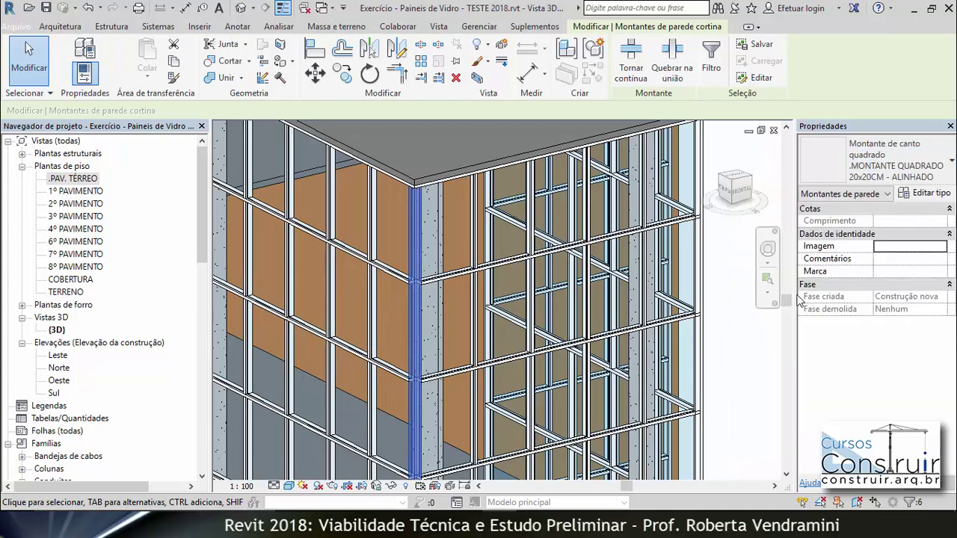
{"action": "scroll", "coordinate": [414, 194], "scroll_direction": "down", "scroll_amount": 3}
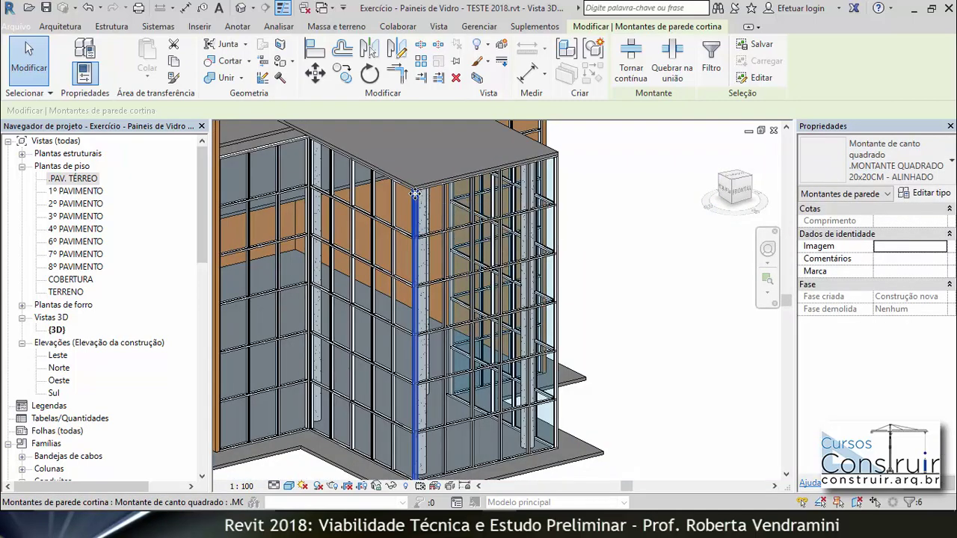
{"action": "key", "text": "Escape"}
{"action": "scroll", "coordinate": [415, 194], "scroll_direction": "up", "scroll_amount": 3}
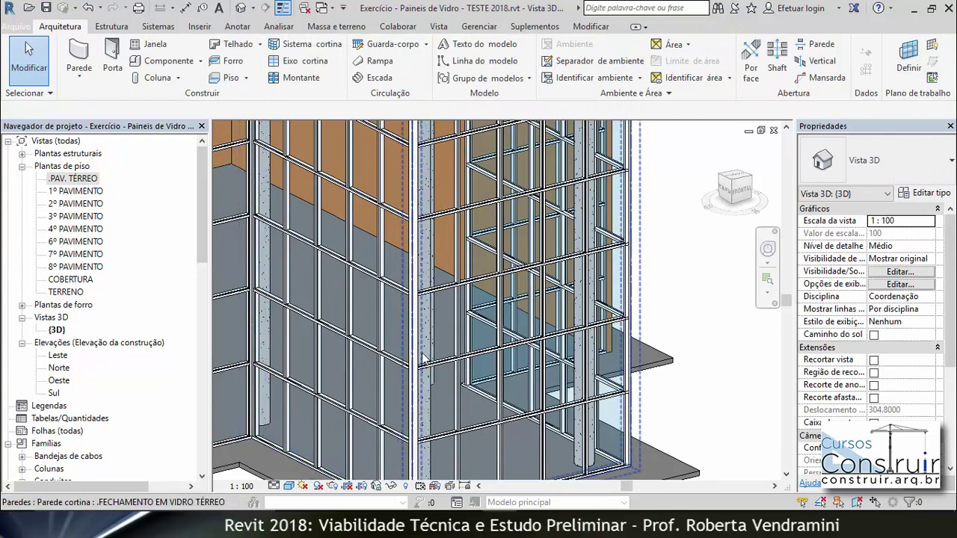
Switch to the .PAV. TÉRREO plan and zoom in on the glass wall corner mullions.
{"action": "double_click", "coordinate": [80, 181]}
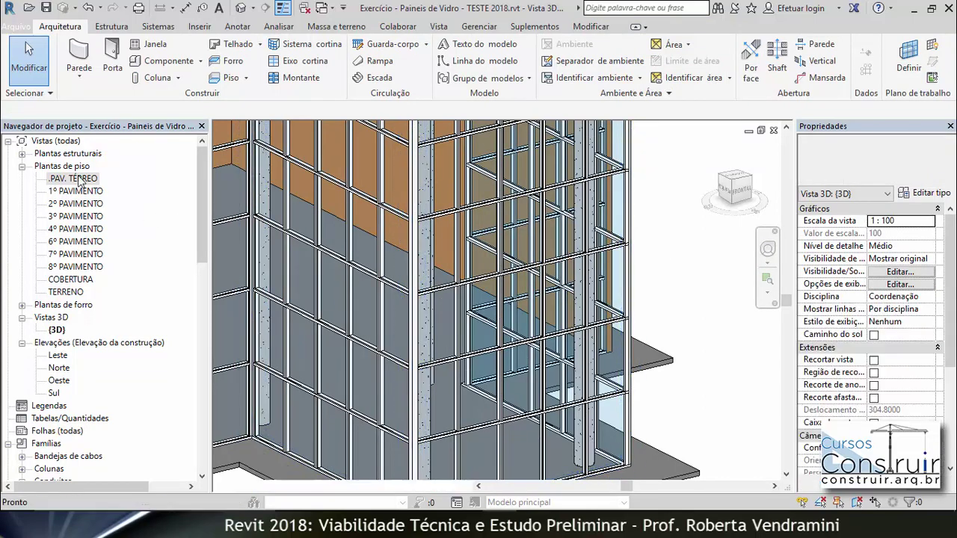
{"action": "scroll", "coordinate": [296, 398], "scroll_direction": "up", "scroll_amount": 3}
{"action": "scroll", "coordinate": [319, 373], "scroll_direction": "up", "scroll_amount": 2}
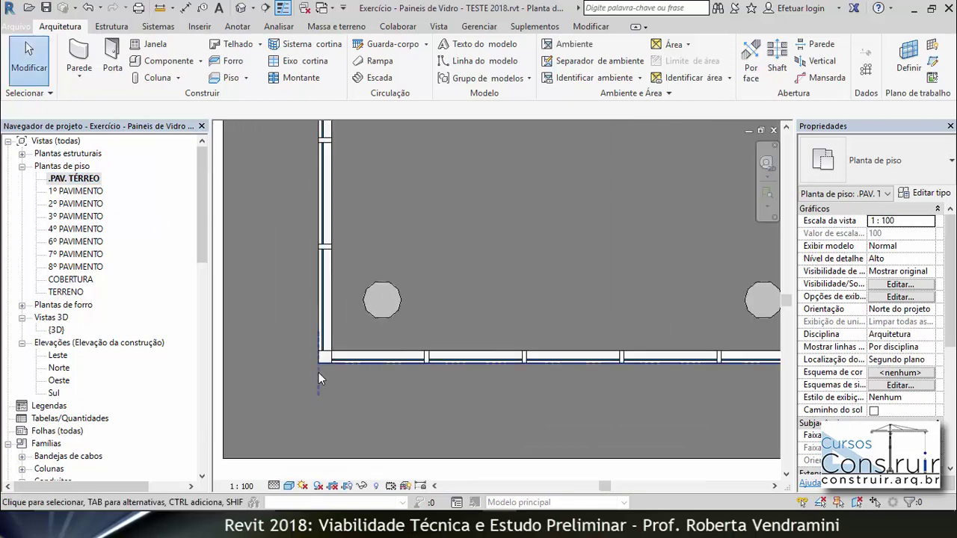
{"action": "scroll", "coordinate": [321, 368], "scroll_direction": "up", "scroll_amount": 2}
{"action": "scroll", "coordinate": [326, 364], "scroll_direction": "up", "scroll_amount": 1}
{"action": "scroll", "coordinate": [340, 314], "scroll_direction": "down", "scroll_amount": 3}
{"action": "scroll", "coordinate": [348, 303], "scroll_direction": "down", "scroll_amount": 3}
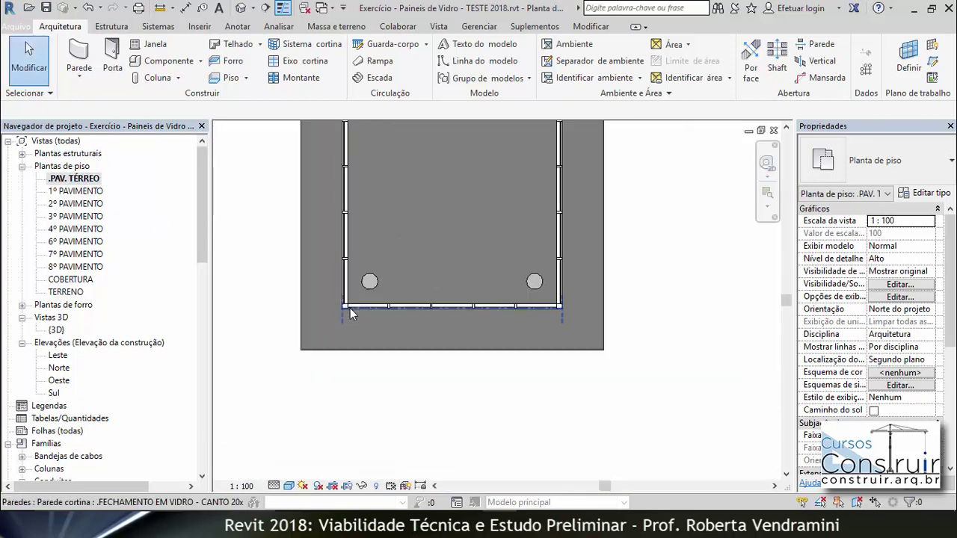
{"action": "scroll", "coordinate": [373, 314], "scroll_direction": "down", "scroll_amount": 2}
{"action": "scroll", "coordinate": [322, 269], "scroll_direction": "down", "scroll_amount": 3}
{"action": "scroll", "coordinate": [523, 298], "scroll_direction": "down", "scroll_amount": 1}
{"action": "scroll", "coordinate": [568, 321], "scroll_direction": "up", "scroll_amount": 3}
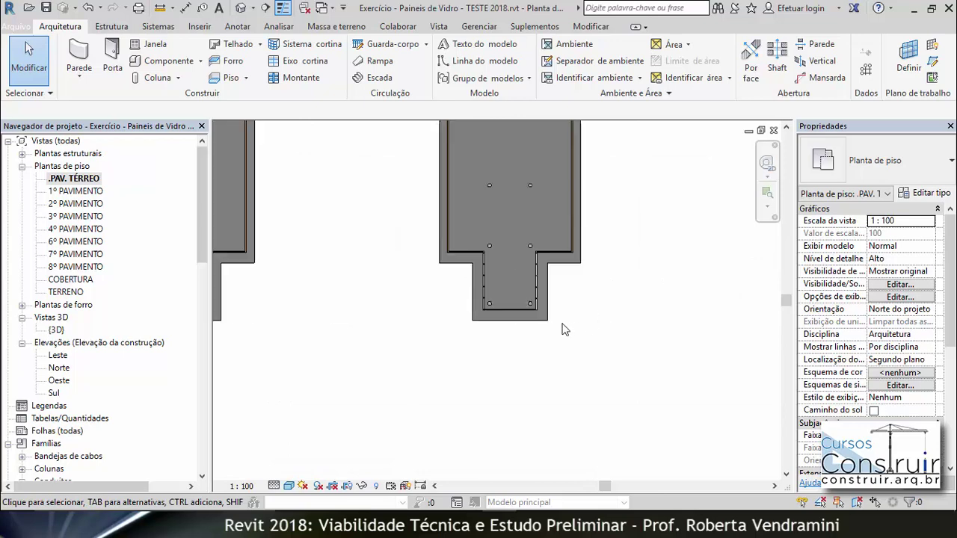
{"action": "scroll", "coordinate": [523, 323], "scroll_direction": "up", "scroll_amount": 2}
{"action": "scroll", "coordinate": [478, 318], "scroll_direction": "up", "scroll_amount": 2}
{"action": "scroll", "coordinate": [437, 311], "scroll_direction": "up", "scroll_amount": 2}
{"action": "scroll", "coordinate": [432, 317], "scroll_direction": "up", "scroll_amount": 2}
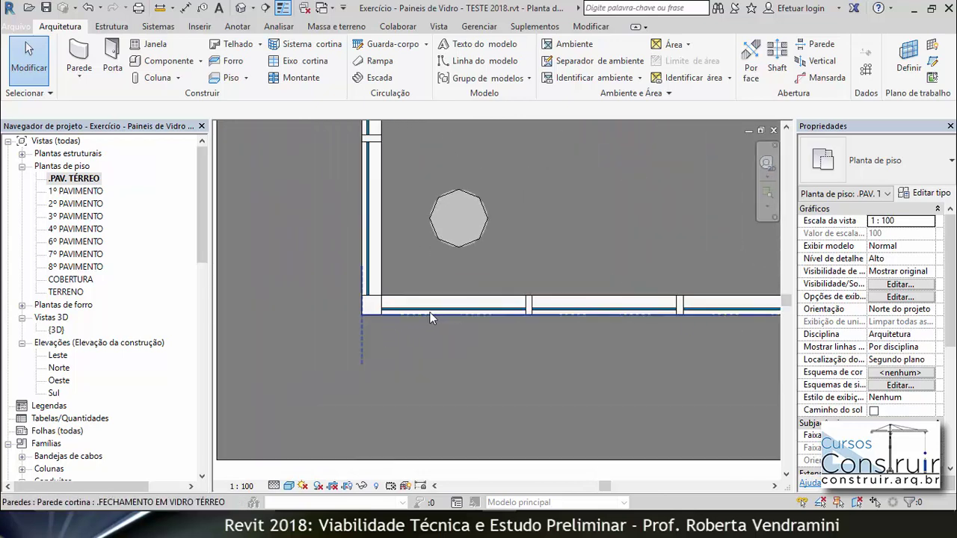
{"action": "scroll", "coordinate": [431, 318], "scroll_direction": "up", "scroll_amount": 2}
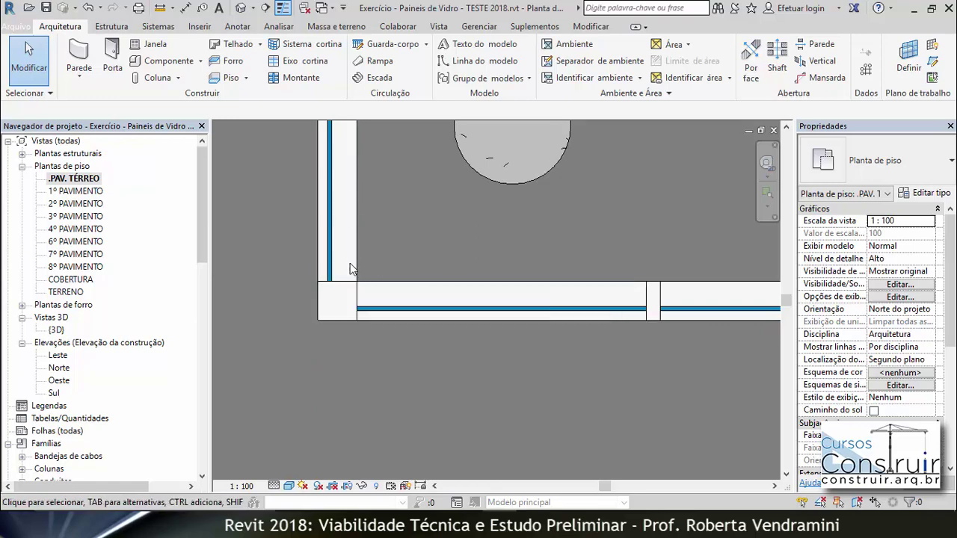
{"action": "scroll", "coordinate": [353, 269], "scroll_direction": "down", "scroll_amount": 2}
{"action": "scroll", "coordinate": [275, 205], "scroll_direction": "down", "scroll_amount": 3}
{"action": "scroll", "coordinate": [275, 205], "scroll_direction": "down", "scroll_amount": 3}
{"action": "scroll", "coordinate": [670, 247], "scroll_direction": "down", "scroll_amount": 2}
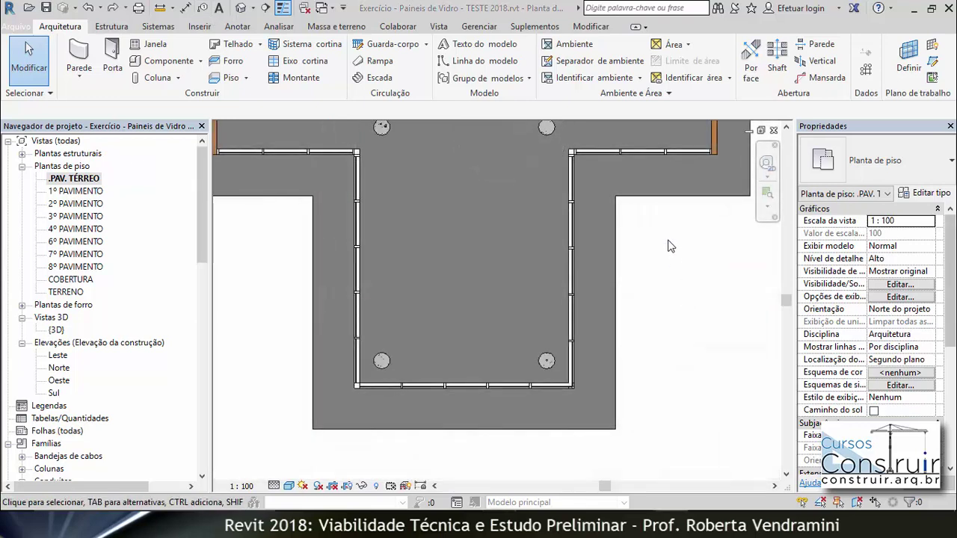